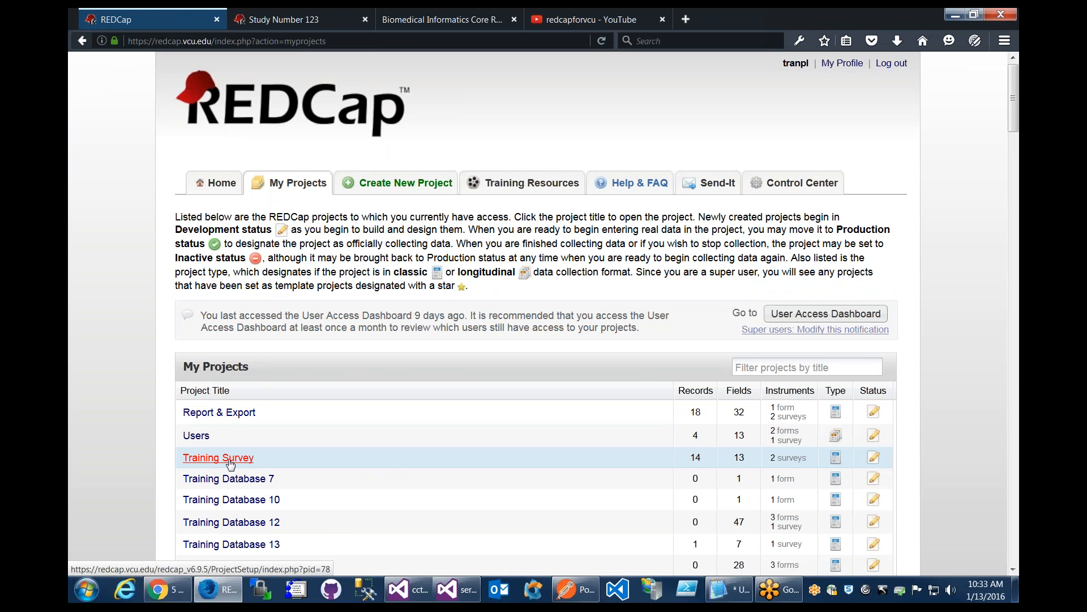
Step: Open the Training Survey project and disable the use of surveys in its main project settings
{"action": "left_click", "coordinate": [229, 459]}
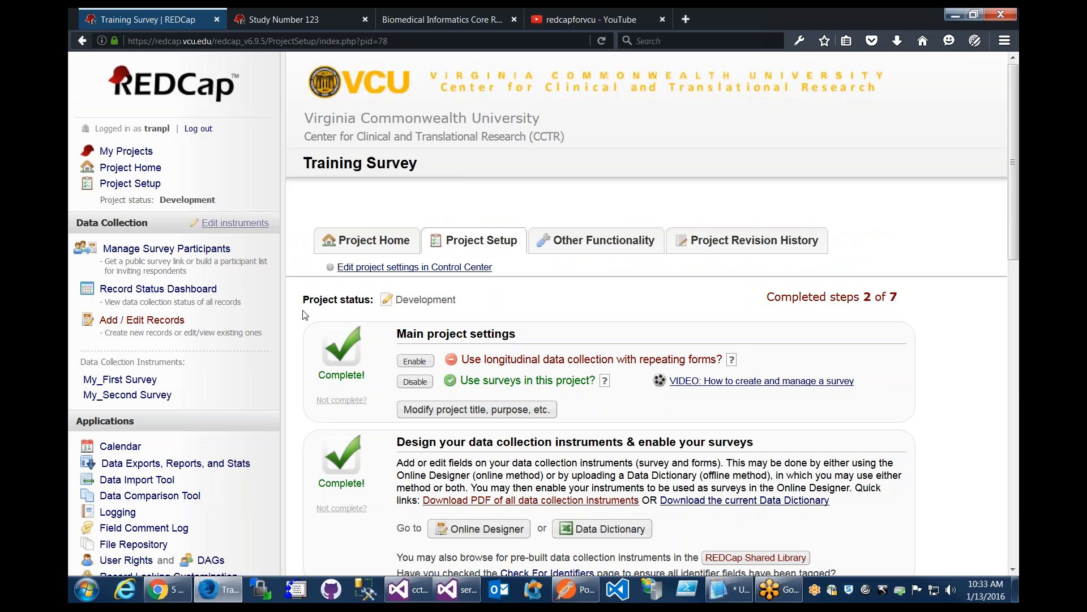
{"action": "left_click", "coordinate": [418, 384]}
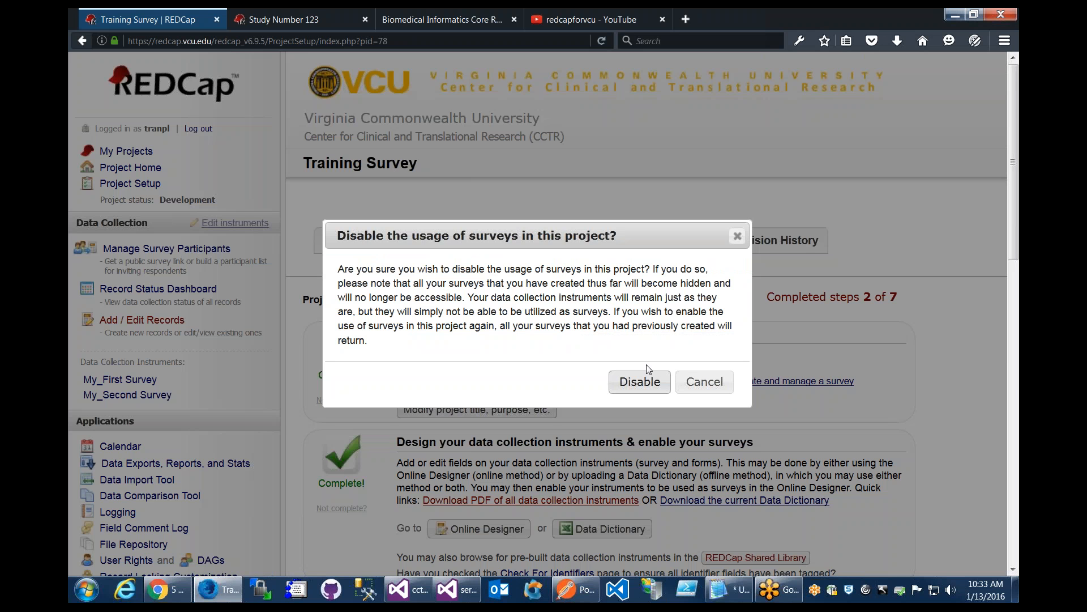
{"action": "left_click", "coordinate": [640, 382]}
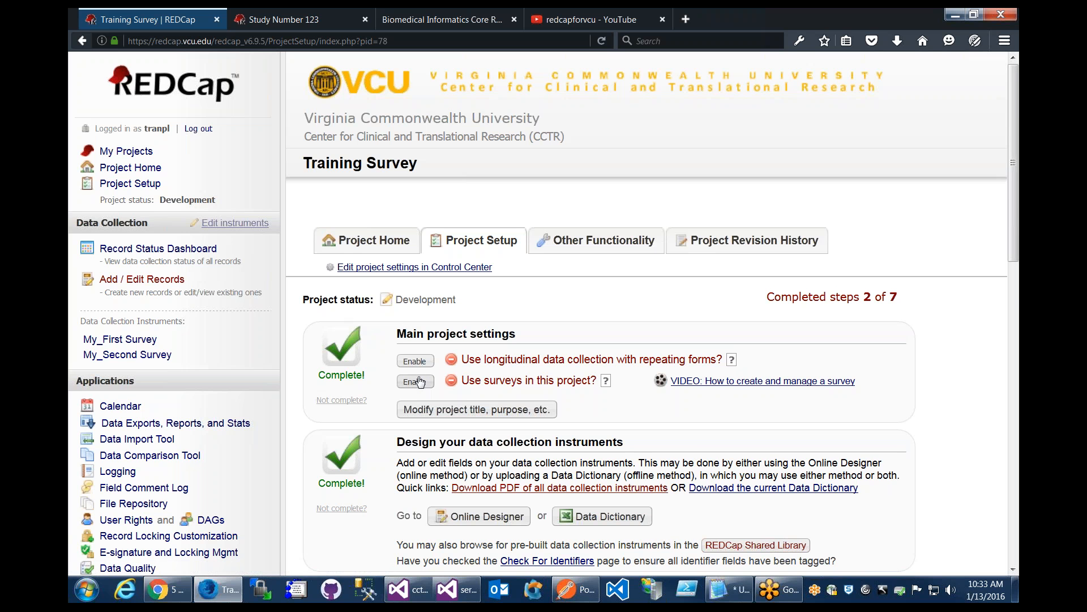
Step: Open the Online Designer and examine which instrument options are offered with surveys disabled
{"action": "scroll", "coordinate": [453, 408], "scroll_direction": "down", "scroll_amount": 3}
{"action": "left_click", "coordinate": [473, 422]}
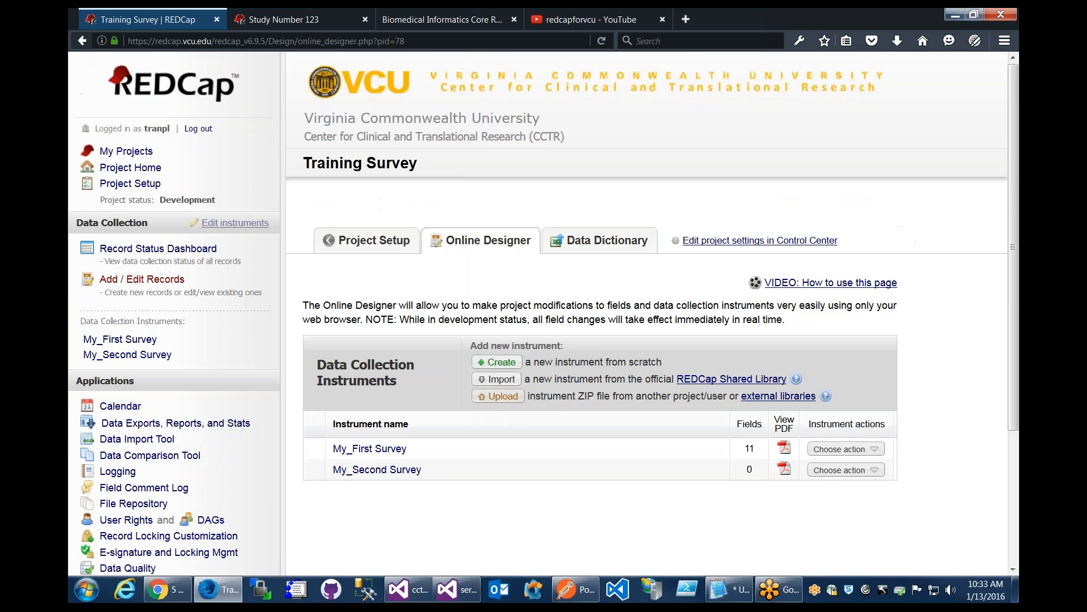
{"action": "scroll", "coordinate": [850, 339], "scroll_direction": "down", "scroll_amount": 3}
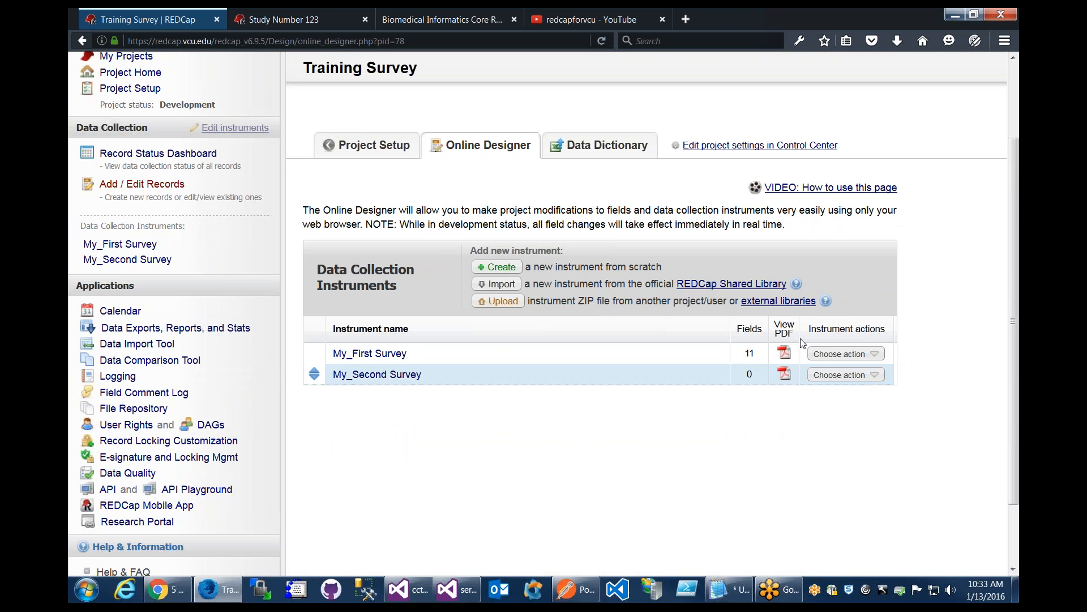
Step: Re-enable the use of surveys in the project setup and open the Manage Survey Participants page
{"action": "left_click", "coordinate": [402, 152]}
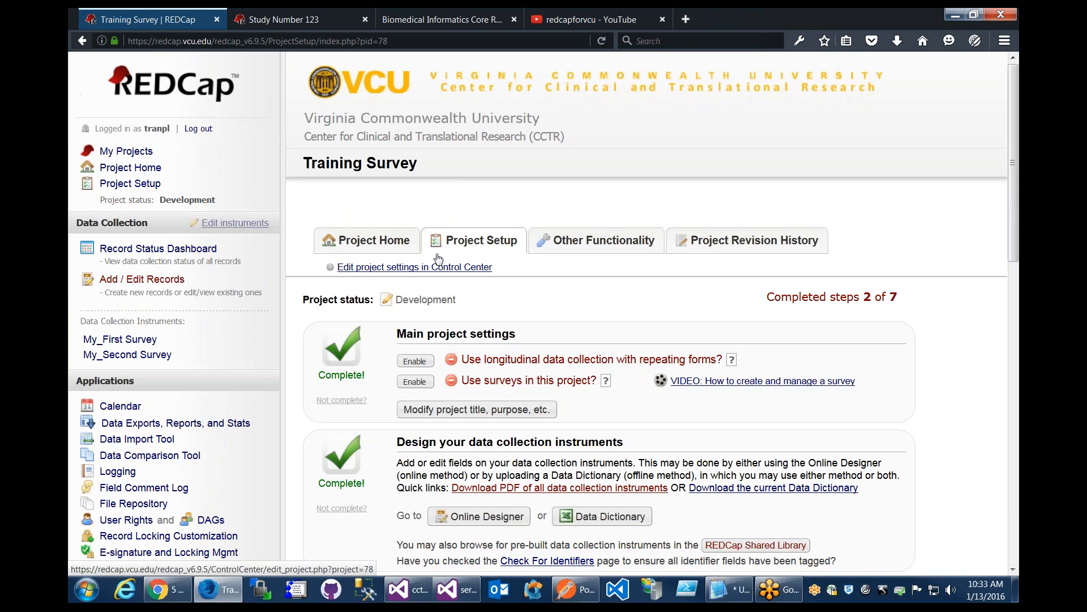
{"action": "left_click", "coordinate": [414, 383]}
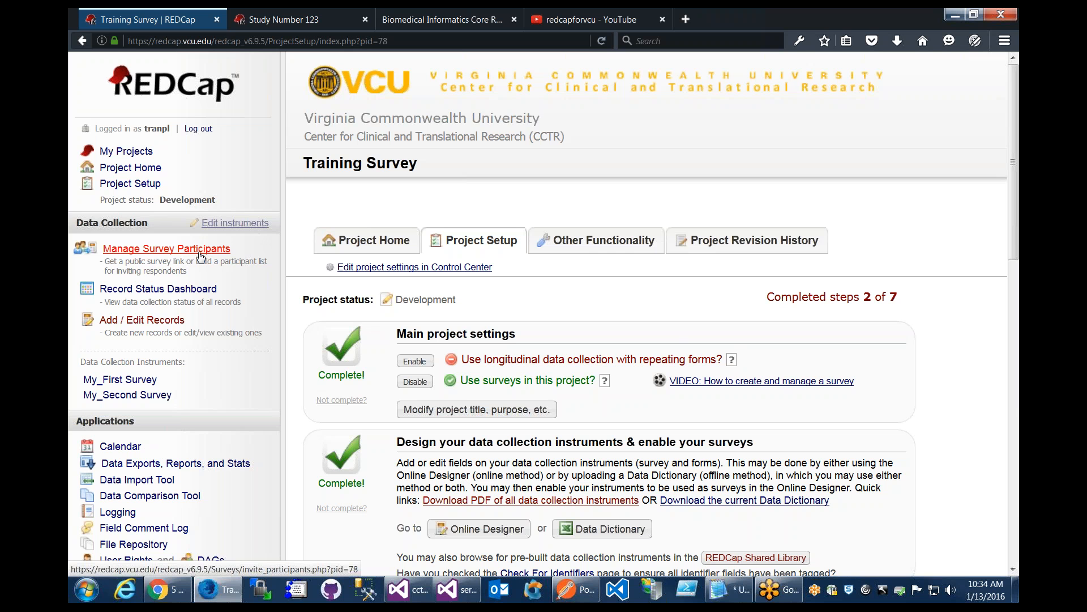
{"action": "left_click", "coordinate": [226, 251]}
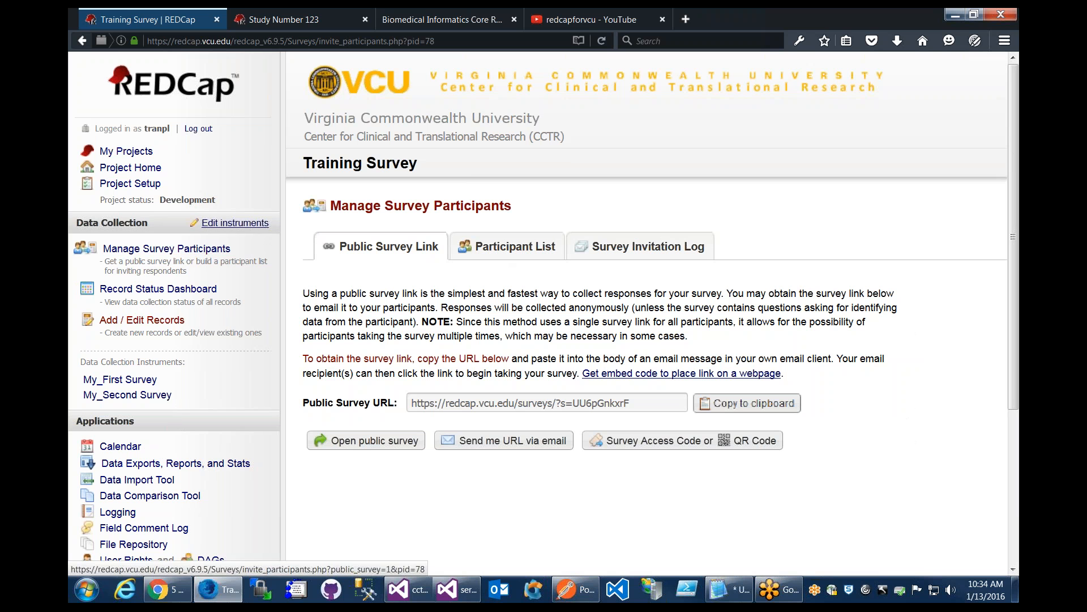
Step: Go back to the project setup and open the Online Designer to view the survey-related options of the instruments
{"action": "left_click", "coordinate": [150, 190]}
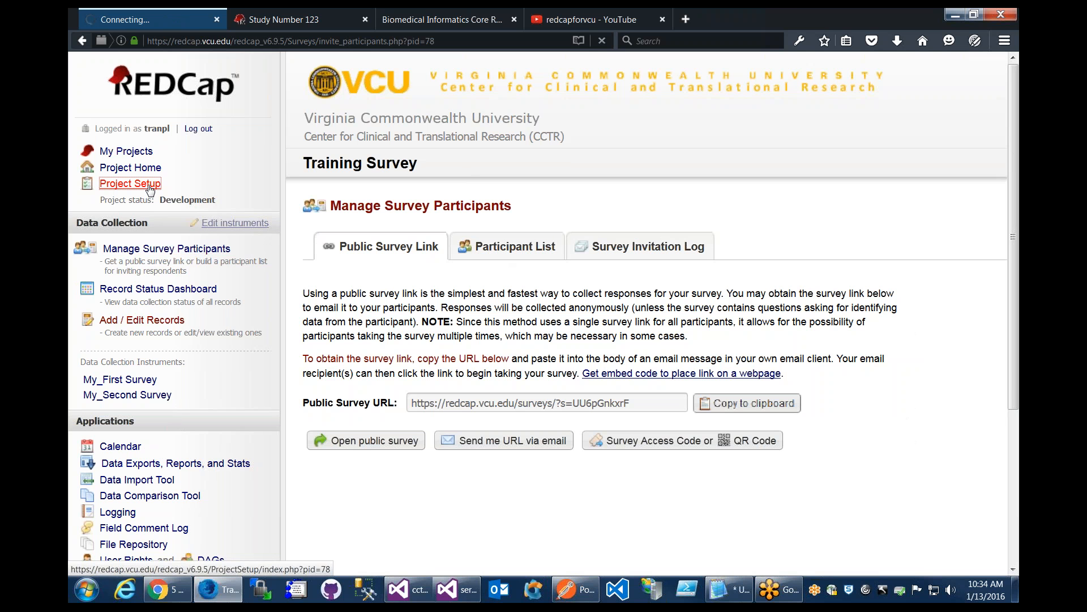
{"action": "scroll", "coordinate": [415, 267], "scroll_direction": "down", "scroll_amount": 3}
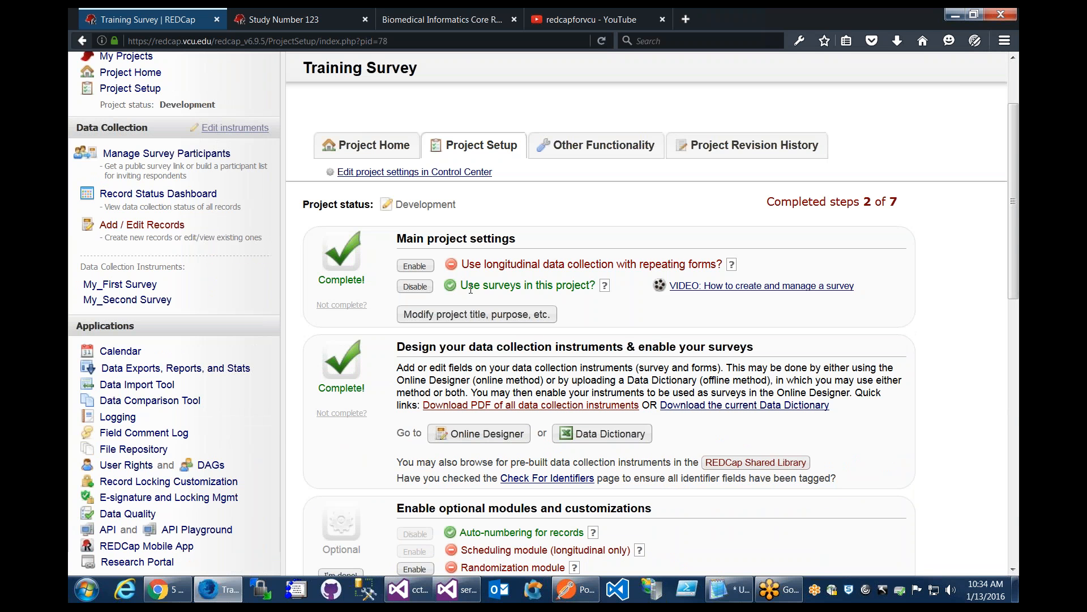
{"action": "left_click", "coordinate": [476, 433]}
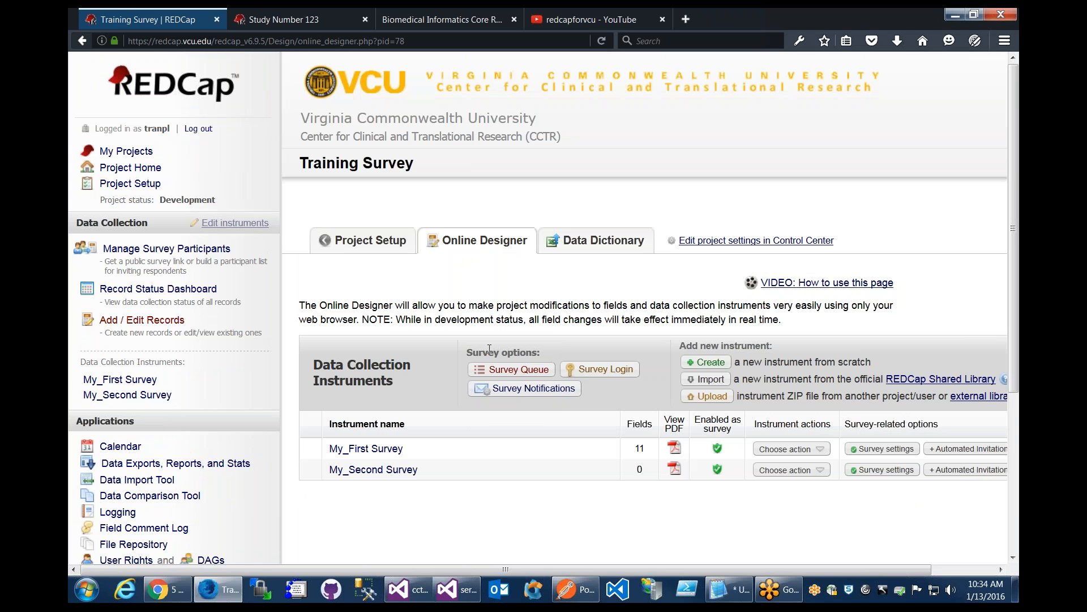
{"action": "left_click_drag", "start_coordinate": [513, 569], "coordinate": [544, 572]}
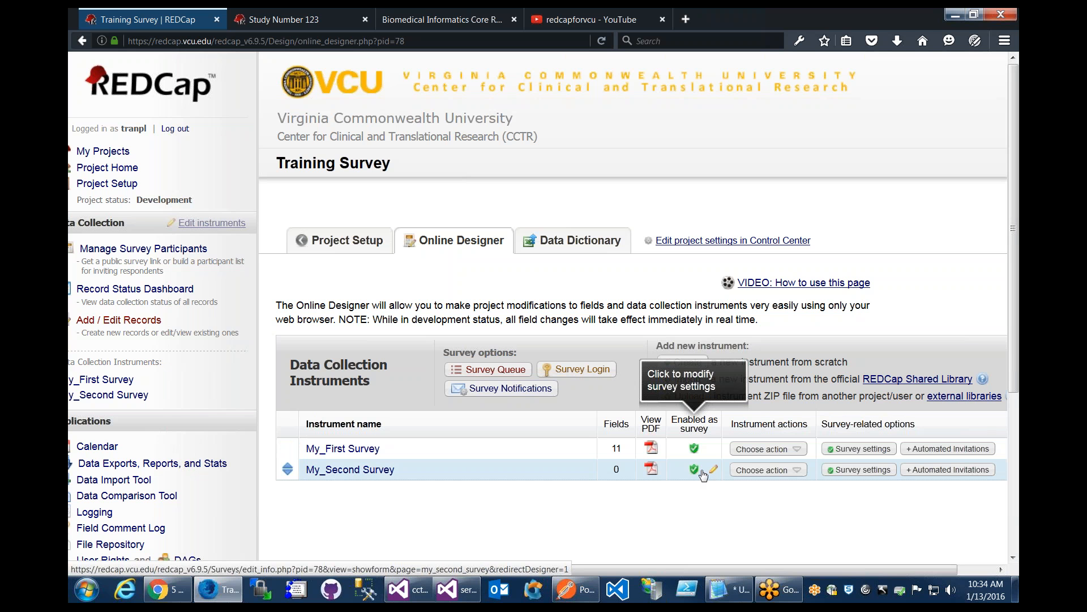
Step: Delete the survey of the My_Second Survey instrument from its survey settings and return to the Online Designer
{"action": "left_click", "coordinate": [702, 475]}
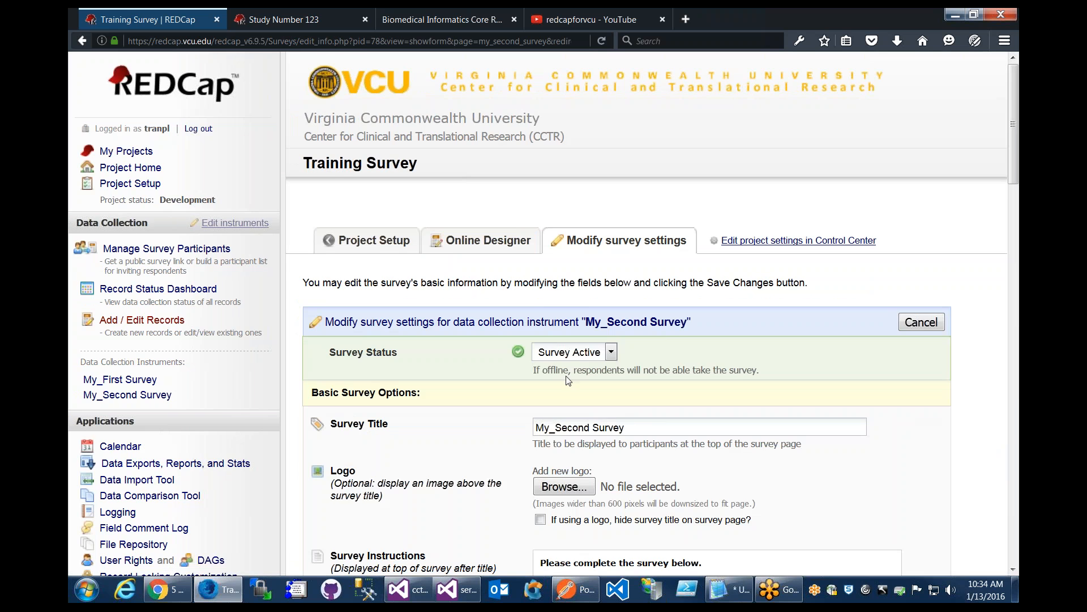
{"action": "scroll", "coordinate": [568, 380], "scroll_direction": "down", "scroll_amount": 20}
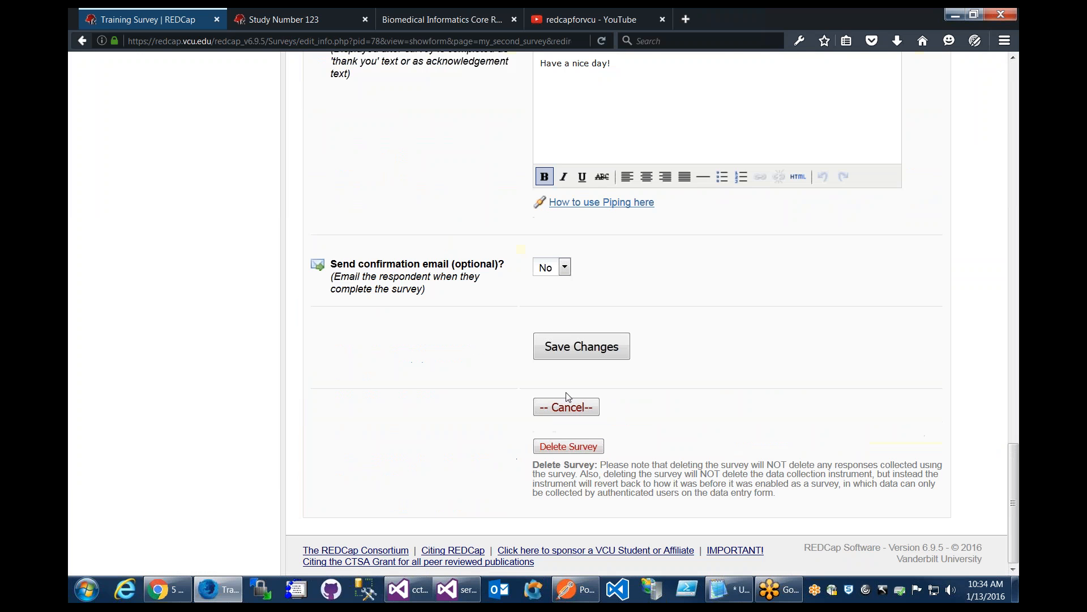
{"action": "left_click", "coordinate": [572, 447]}
{"action": "left_click", "coordinate": [661, 415]}
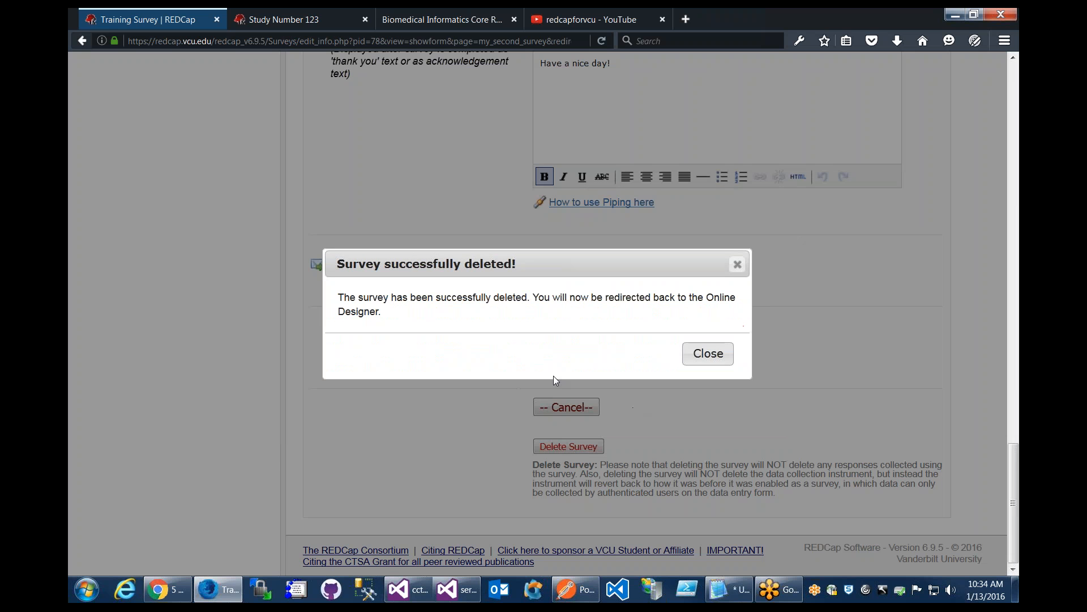
{"action": "left_click", "coordinate": [707, 353]}
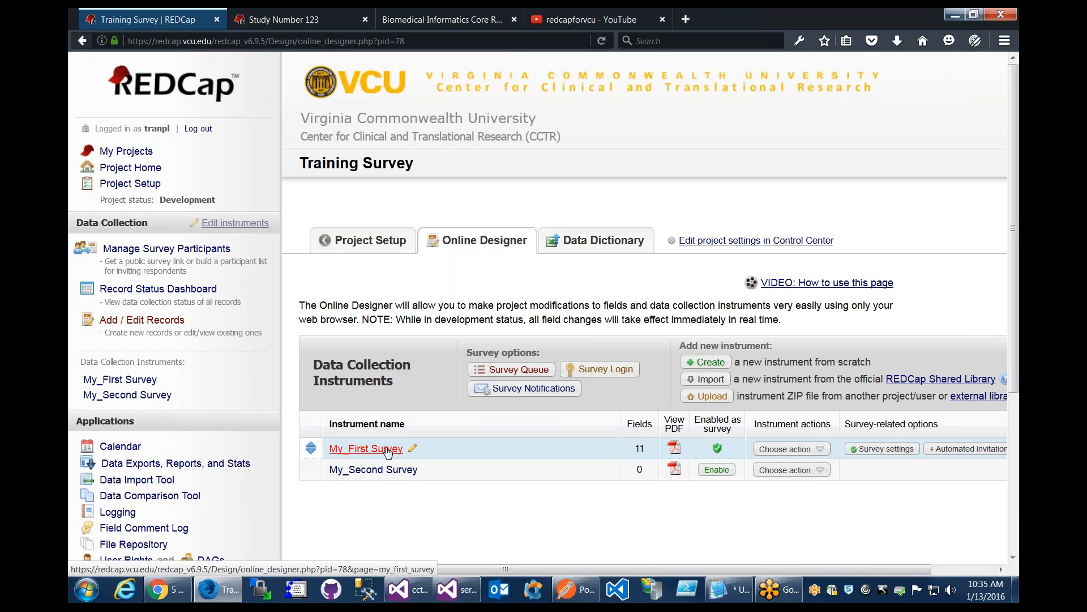
{"action": "left_click", "coordinate": [887, 449]}
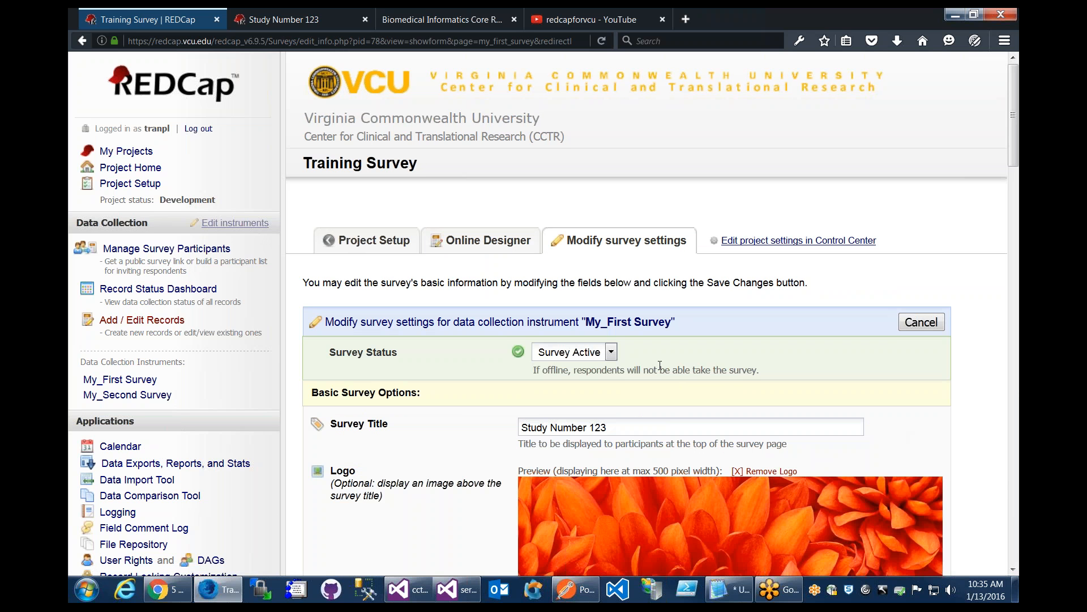
{"action": "scroll", "coordinate": [572, 328], "scroll_direction": "down", "scroll_amount": 3}
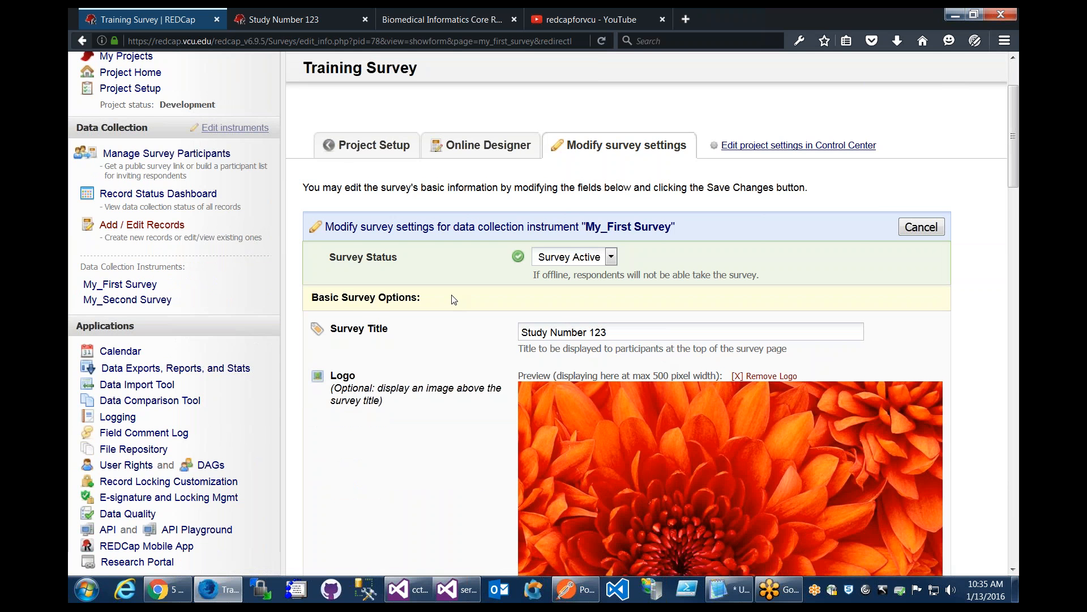
{"action": "scroll", "coordinate": [454, 300], "scroll_direction": "down", "scroll_amount": 3}
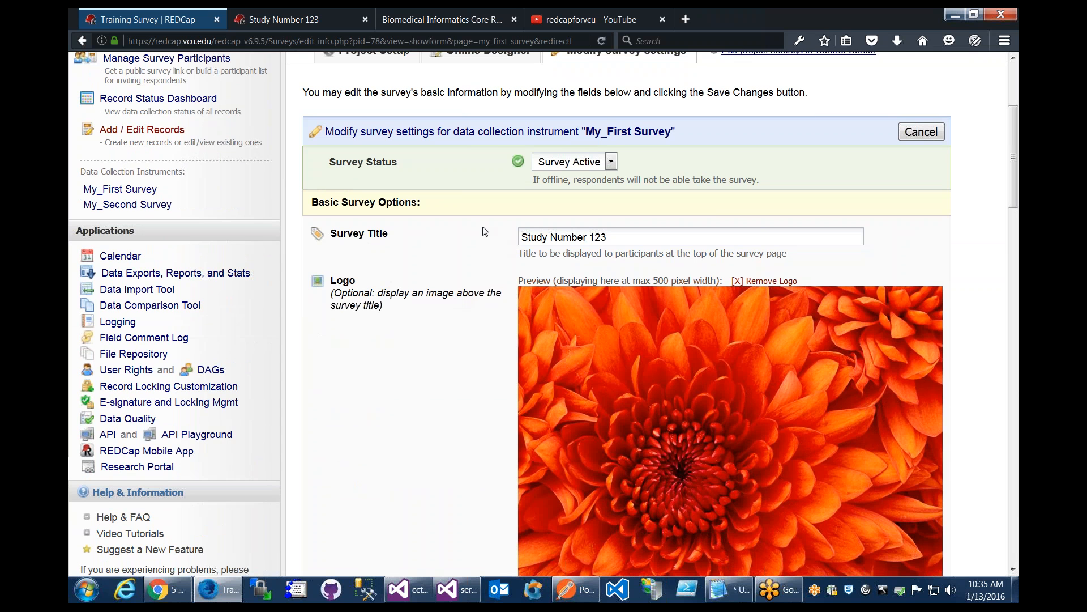
{"action": "left_click", "coordinate": [617, 234]}
{"action": "left_click_drag", "start_coordinate": [632, 233], "coordinate": [455, 232]}
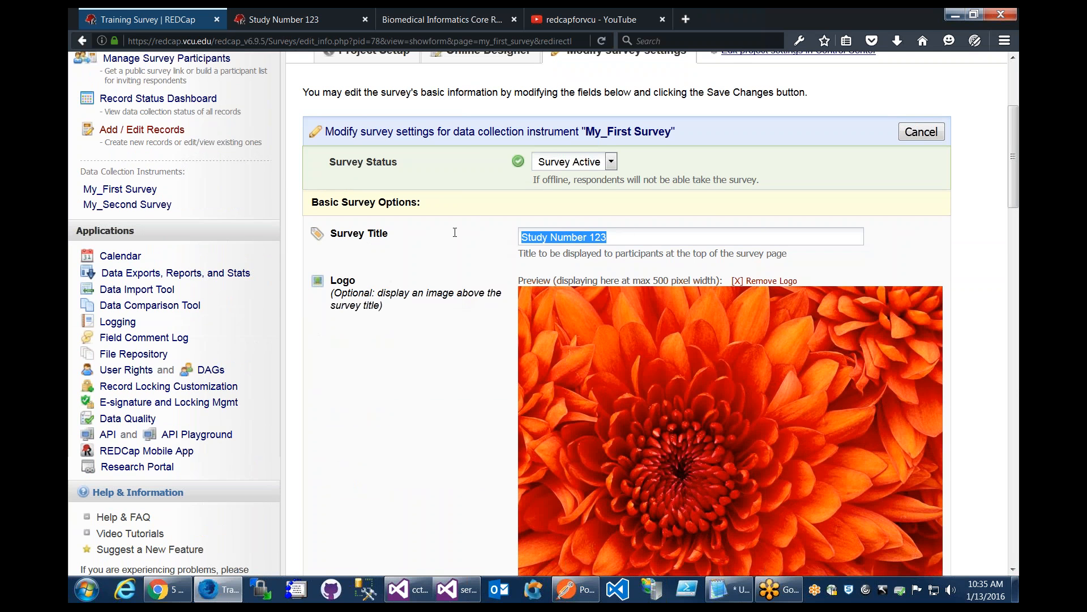
{"action": "type", "text": "My First "}
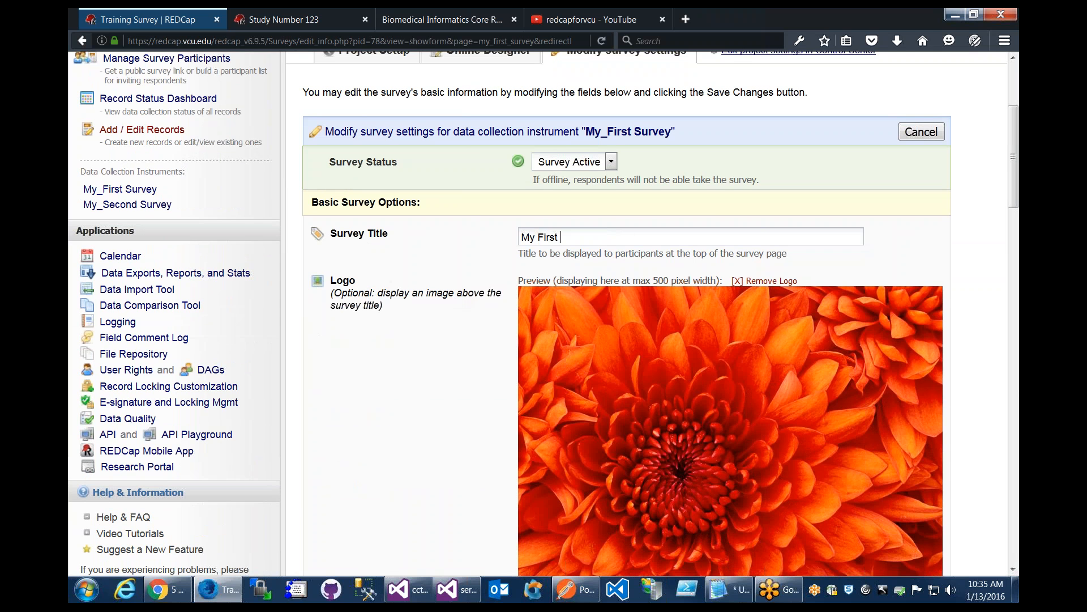
{"action": "type", "text": "Survey"}
{"action": "scroll", "coordinate": [443, 234], "scroll_direction": "up", "scroll_amount": 3}
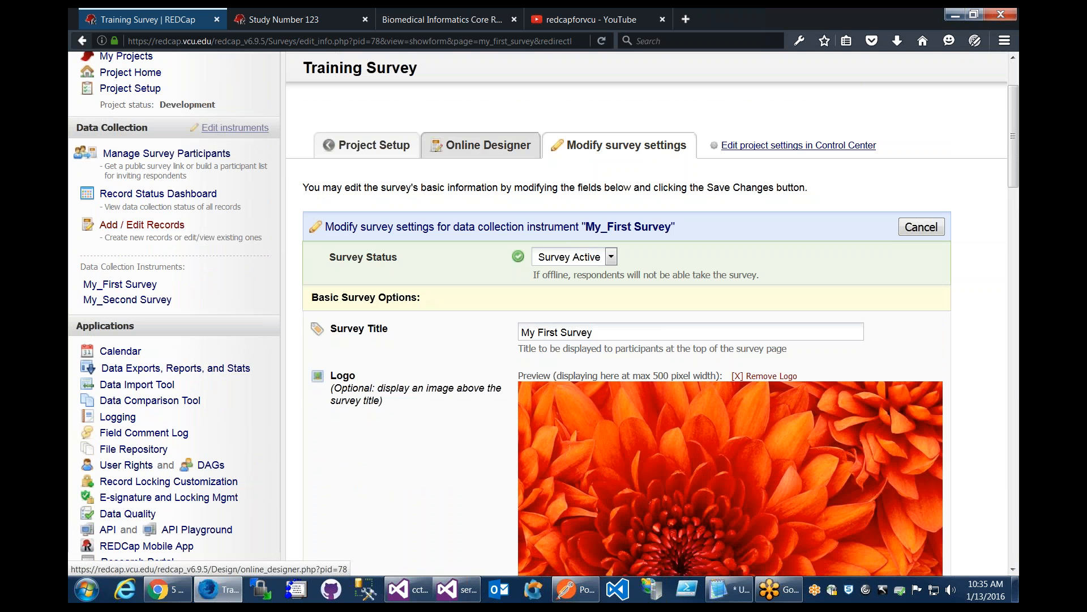
{"action": "left_click", "coordinate": [480, 145]}
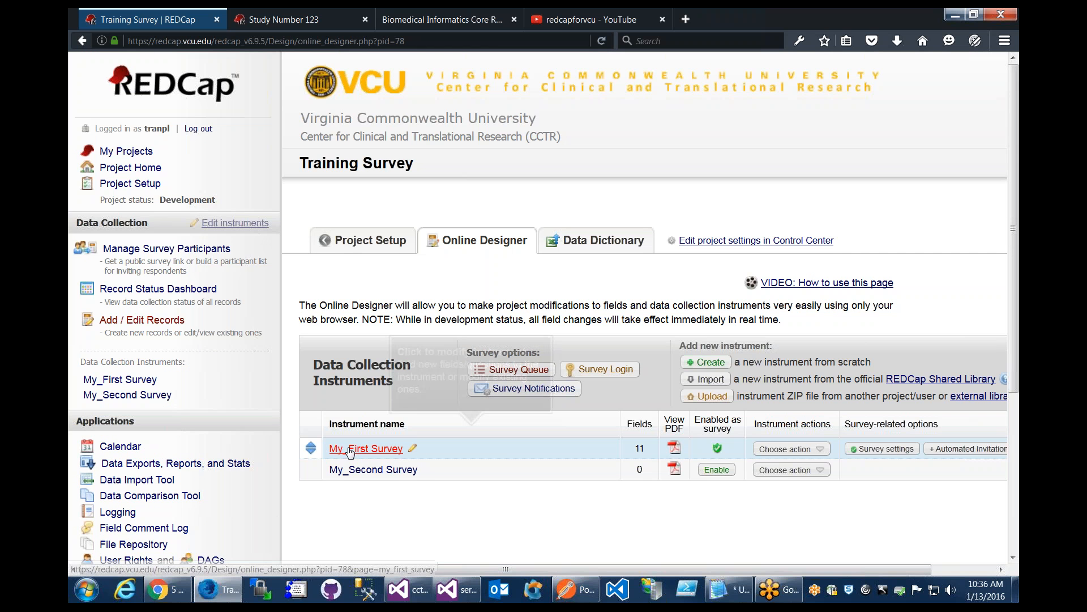
Step: Set the survey title of the My_First Survey instrument to "My First Survey" and save the survey settings
{"action": "left_click", "coordinate": [876, 449]}
{"action": "scroll", "coordinate": [877, 449], "scroll_direction": "down", "scroll_amount": 3}
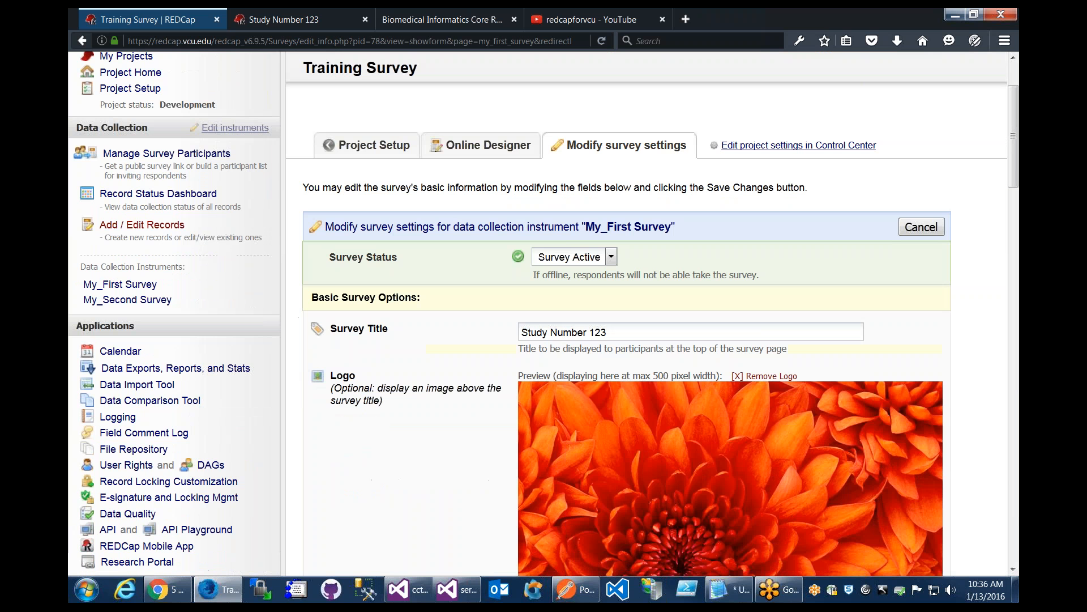
{"action": "left_click_drag", "start_coordinate": [610, 339], "coordinate": [471, 318]}
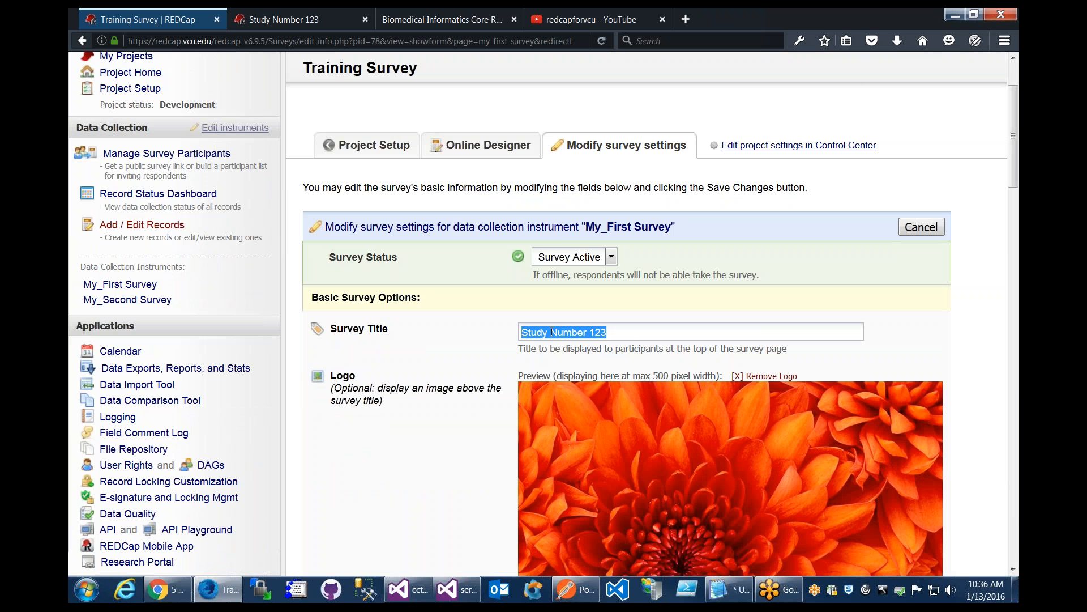
{"action": "type", "text": "Survey"}
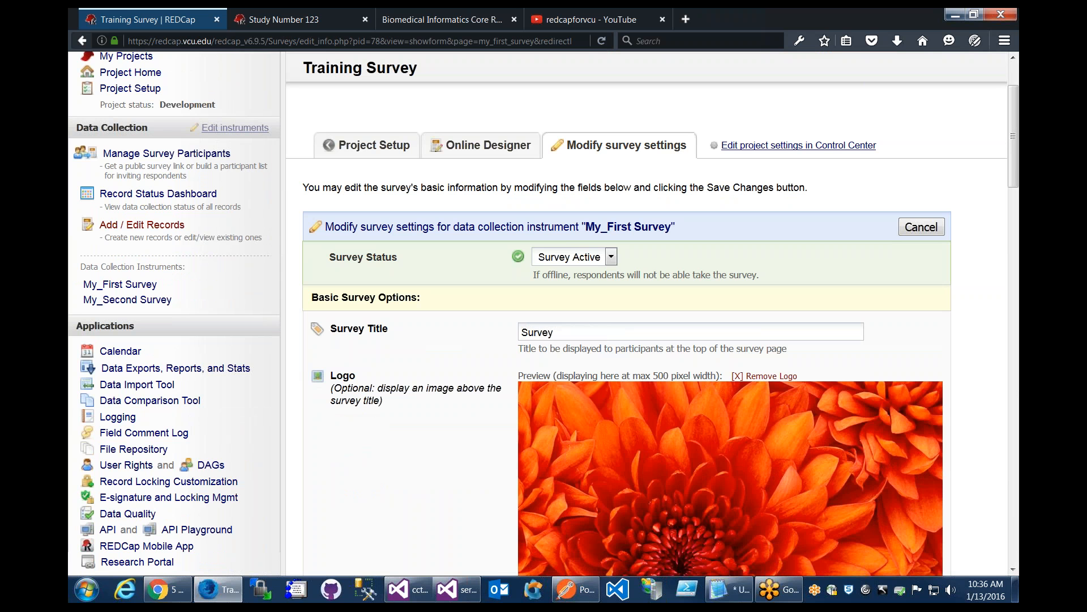
{"action": "key", "text": "BackSpace"}
{"action": "key", "text": "BackSpace"}
{"action": "key", "text": "BackSpace"}
{"action": "key", "text": "BackSpace"}
{"action": "type", "text": "My First Survey"}
{"action": "left_click_drag", "start_coordinate": [1014, 169], "coordinate": [980, 571]}
{"action": "left_click", "coordinate": [566, 349]}
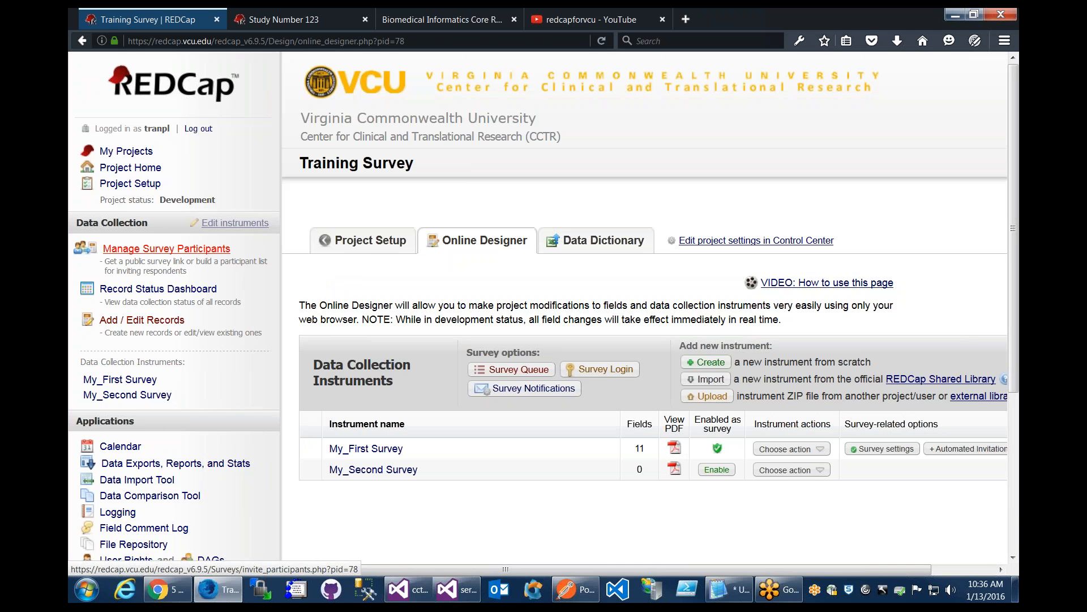
Step: Open the public survey from the Manage Survey Participants page and check the title shown below the logo
{"action": "left_click", "coordinate": [167, 248]}
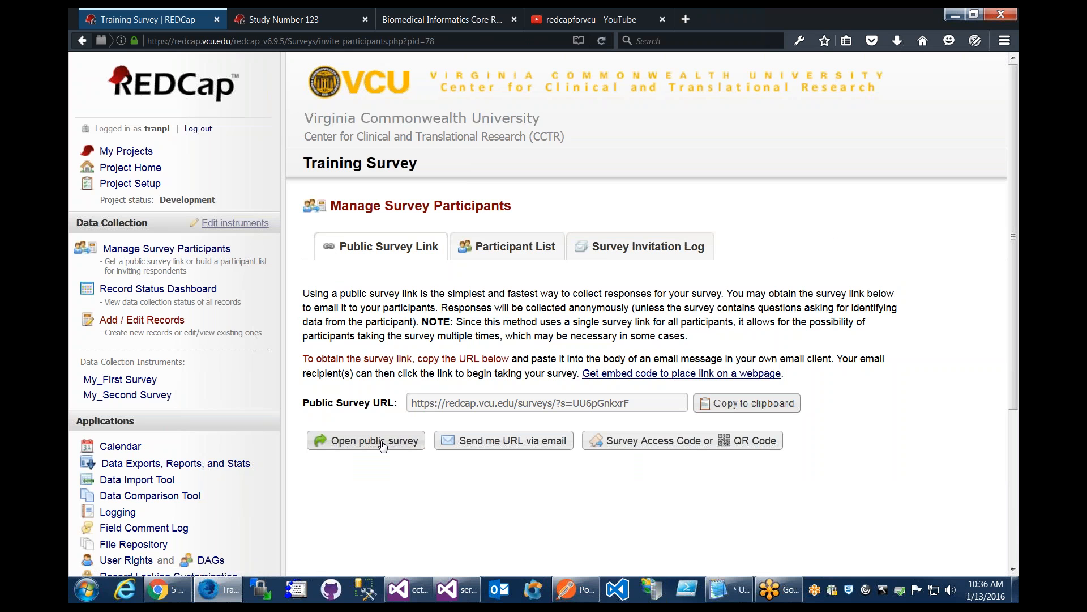
{"action": "left_click", "coordinate": [382, 444]}
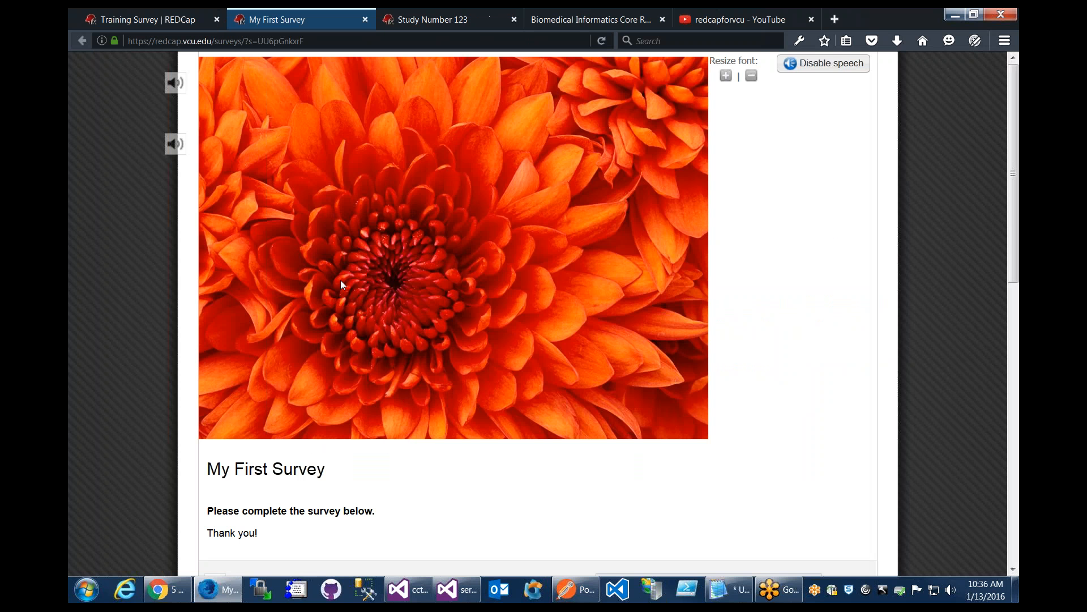
{"action": "scroll", "coordinate": [283, 404], "scroll_direction": "down", "scroll_amount": 2}
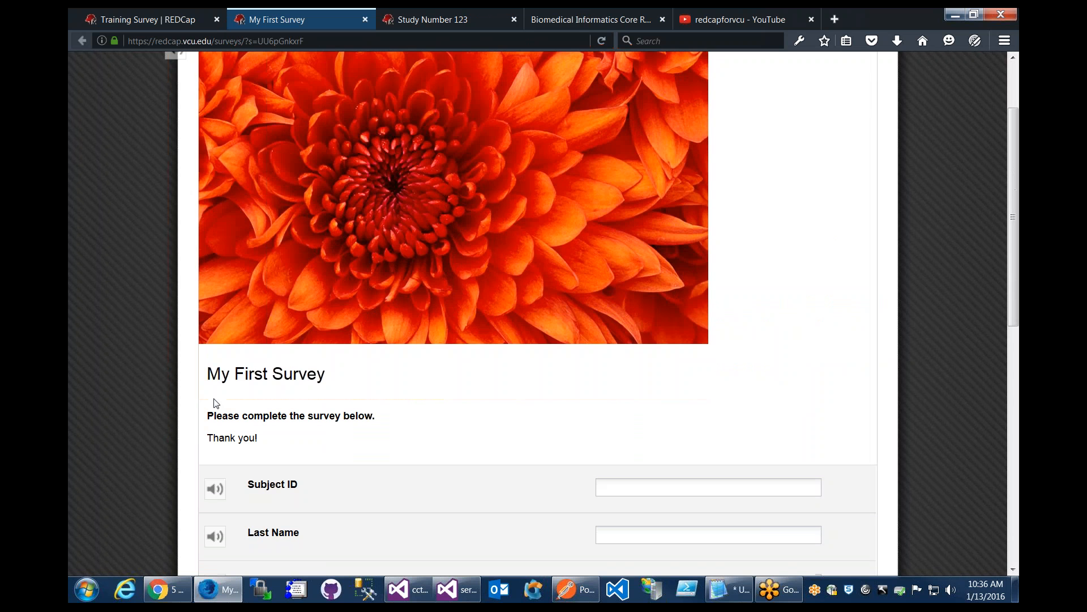
{"action": "left_click_drag", "start_coordinate": [205, 373], "coordinate": [332, 376]}
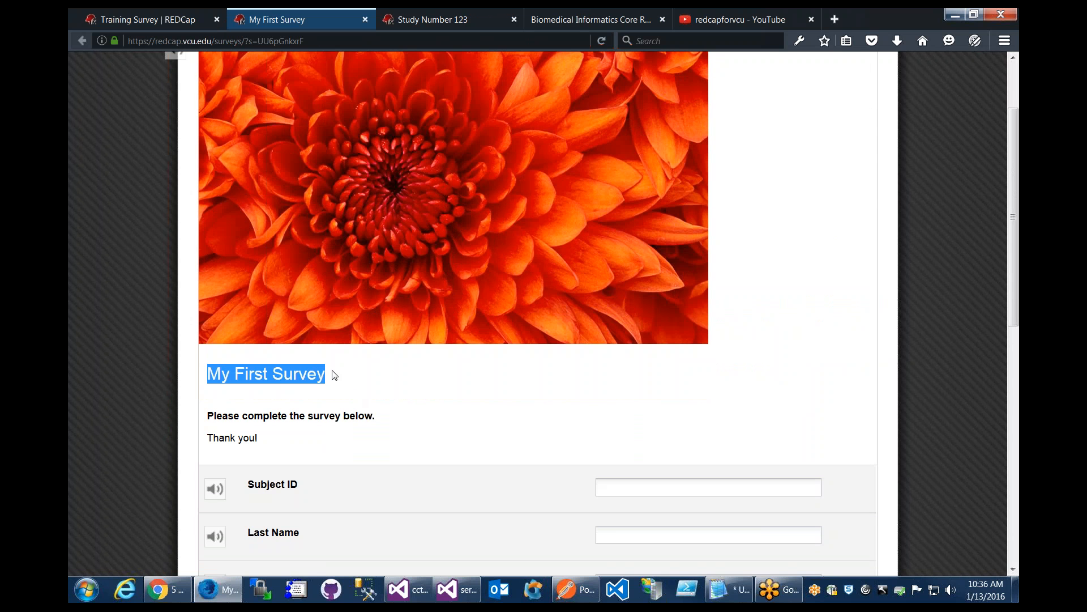
{"action": "scroll", "coordinate": [331, 410], "scroll_direction": "up", "scroll_amount": 2}
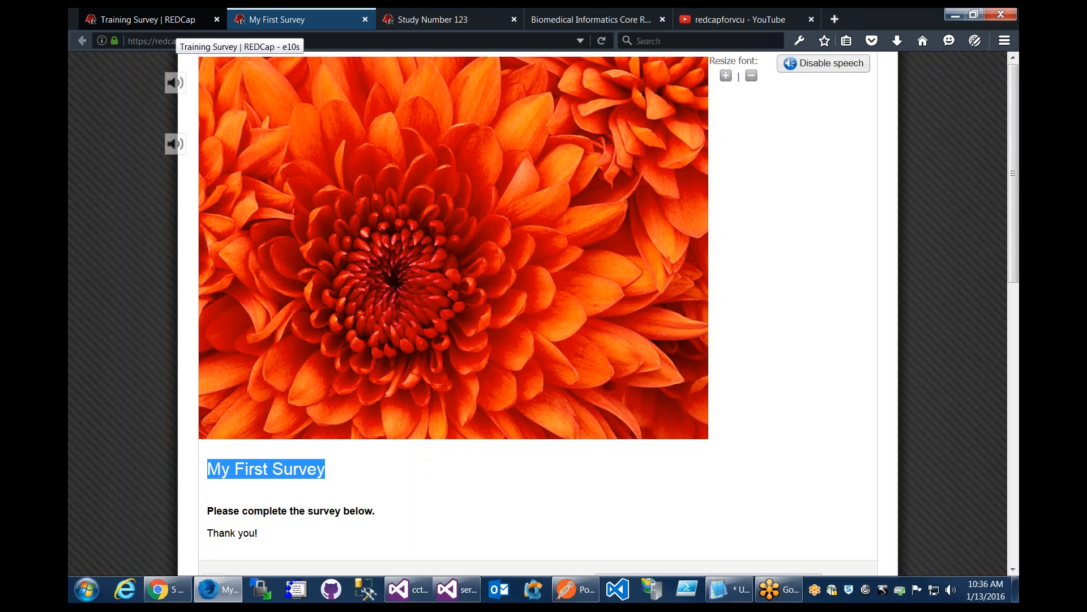
Step: Return to the Training Survey project and open the instrument list in the Online Designer
{"action": "left_click", "coordinate": [170, 21]}
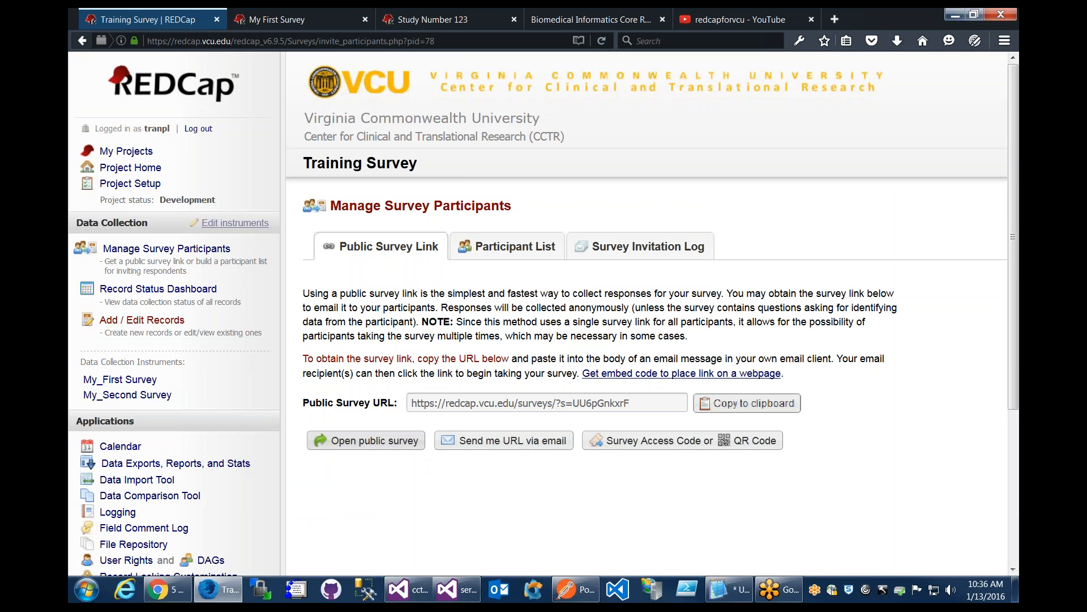
{"action": "left_click", "coordinate": [130, 183]}
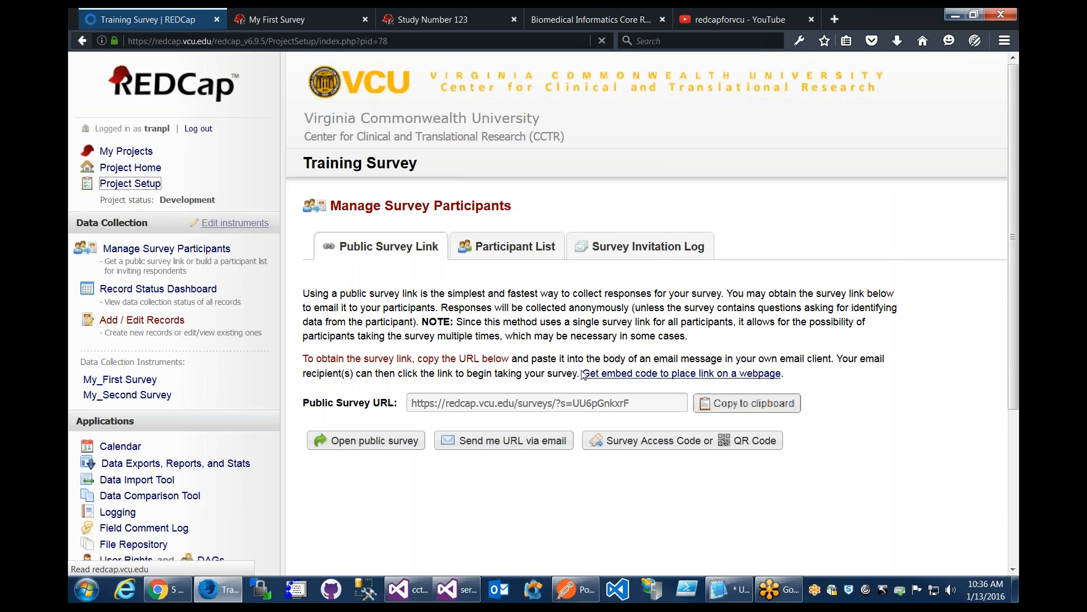
{"action": "left_click", "coordinate": [481, 528]}
{"action": "scroll", "coordinate": [793, 391], "scroll_direction": "down", "scroll_amount": 3}
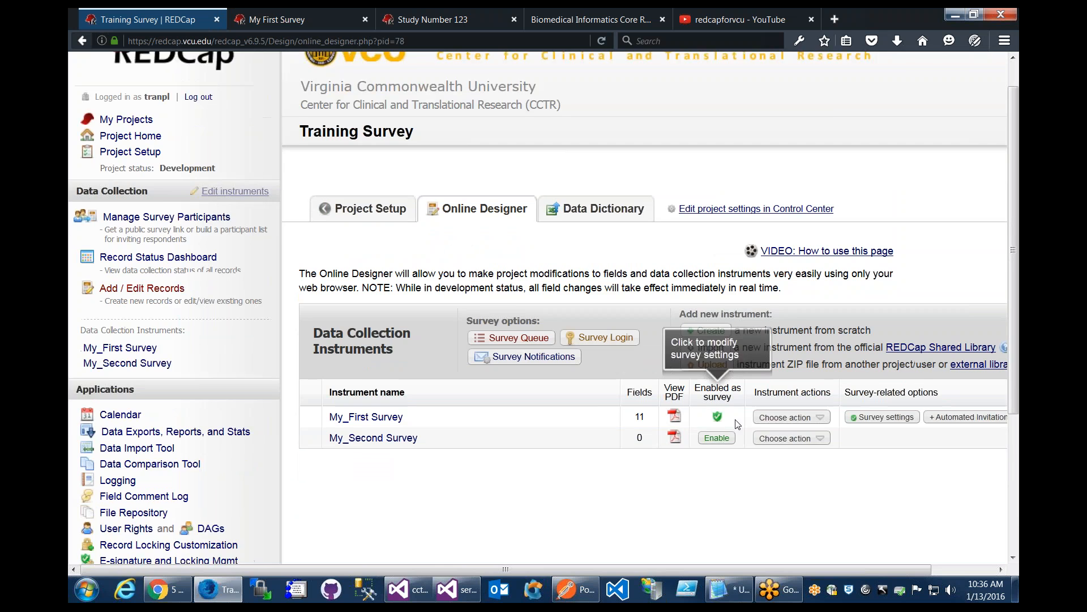
Step: Open the survey settings of the My_First Survey instrument and delete its logo image
{"action": "left_click", "coordinate": [884, 354]}
{"action": "scroll", "coordinate": [645, 340], "scroll_direction": "down", "scroll_amount": 3}
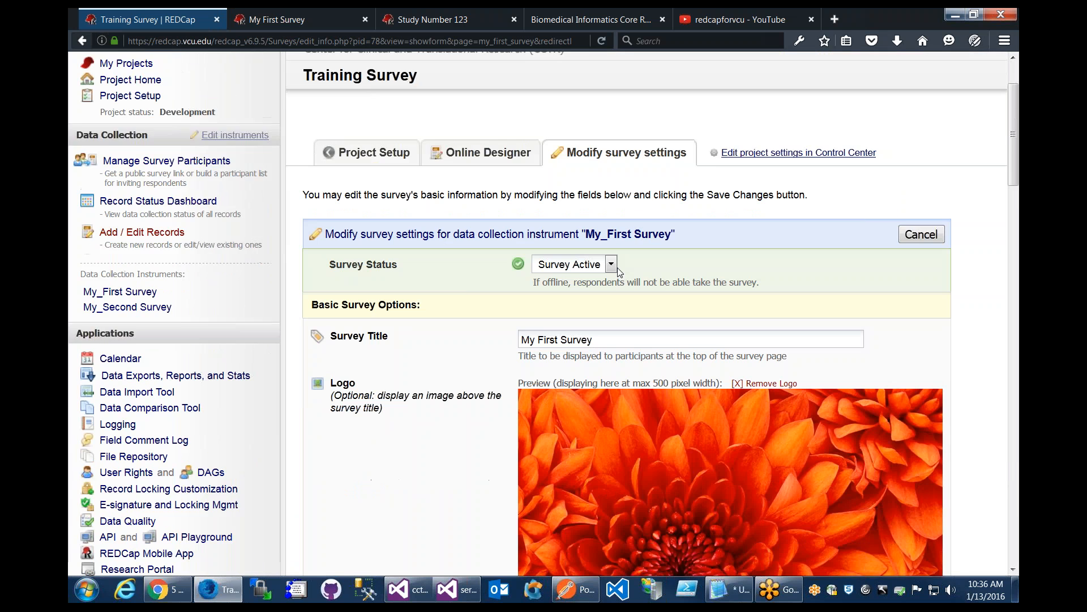
{"action": "scroll", "coordinate": [450, 288], "scroll_direction": "down", "scroll_amount": 3}
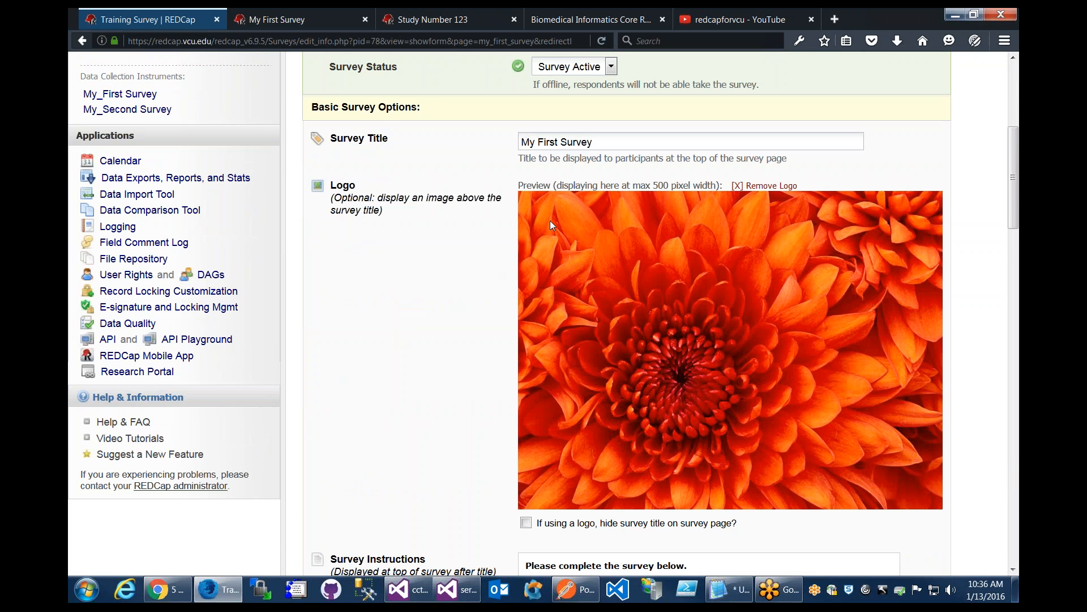
{"action": "scroll", "coordinate": [604, 220], "scroll_direction": "down", "scroll_amount": 1}
{"action": "scroll", "coordinate": [604, 216], "scroll_direction": "down", "scroll_amount": 3}
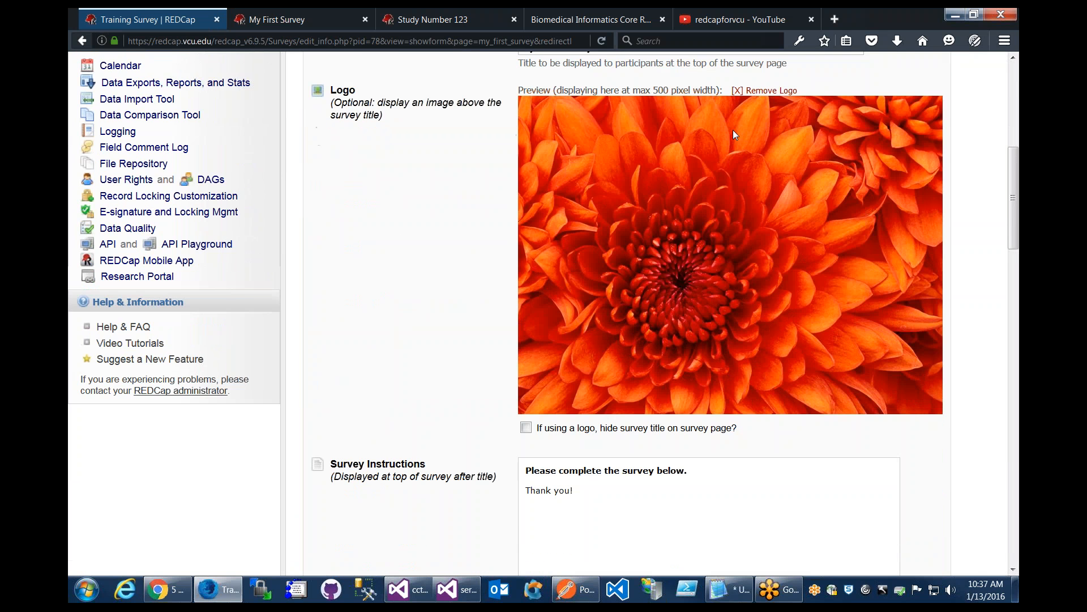
{"action": "left_click", "coordinate": [764, 91]}
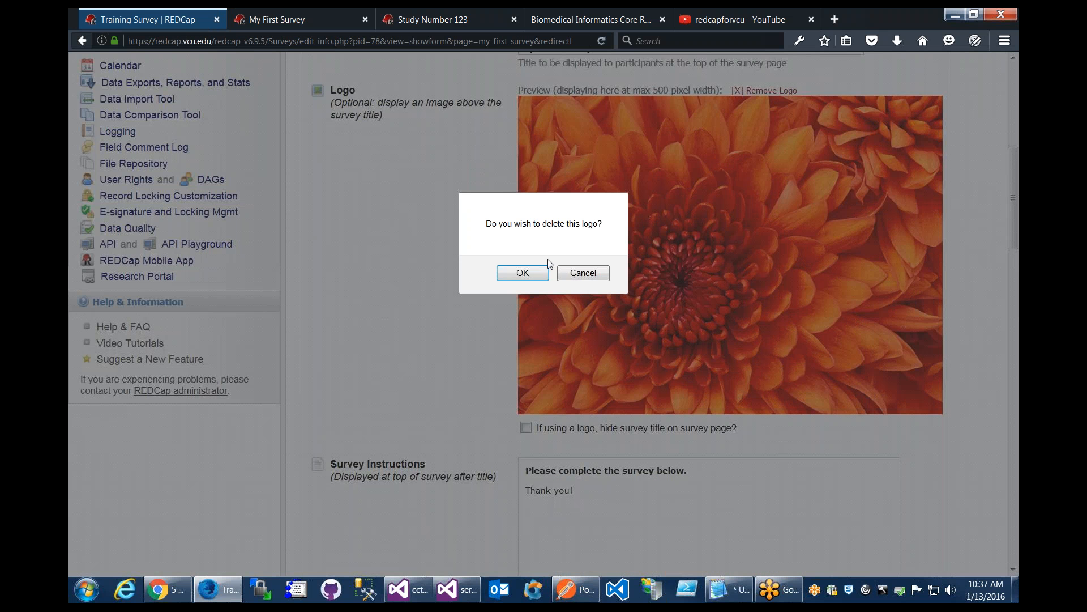
{"action": "left_click", "coordinate": [541, 274]}
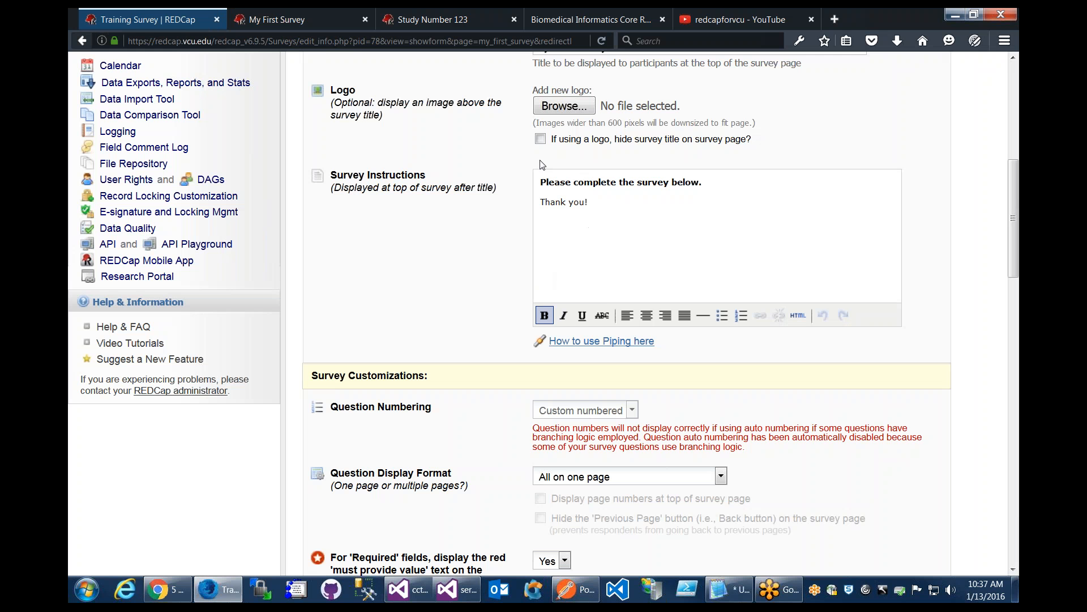
{"action": "scroll", "coordinate": [599, 183], "scroll_direction": "up", "scroll_amount": 4}
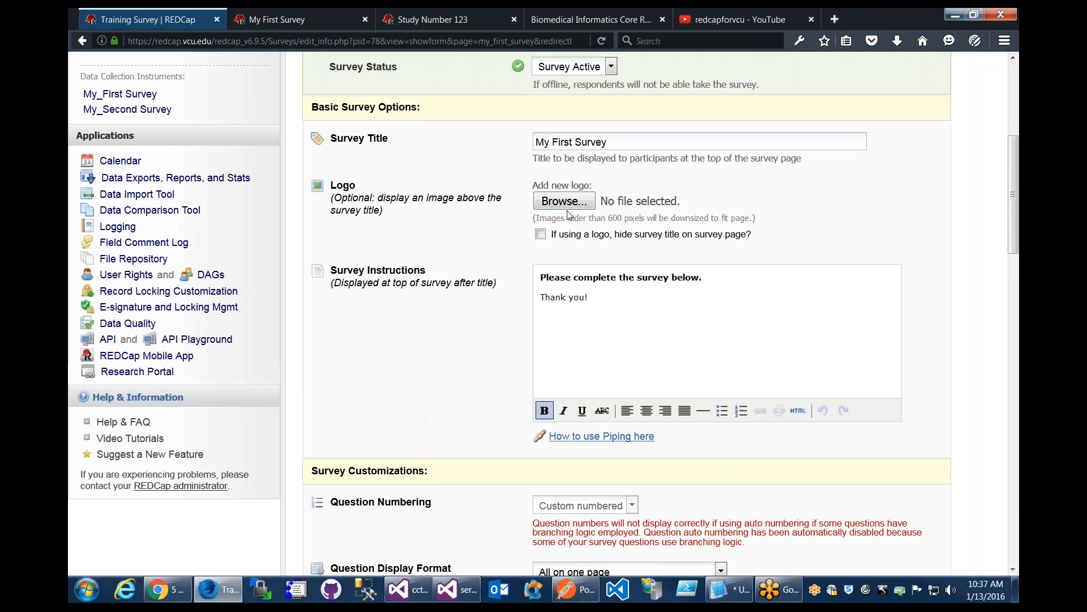
{"action": "left_click_drag", "start_coordinate": [388, 206], "coordinate": [324, 197]}
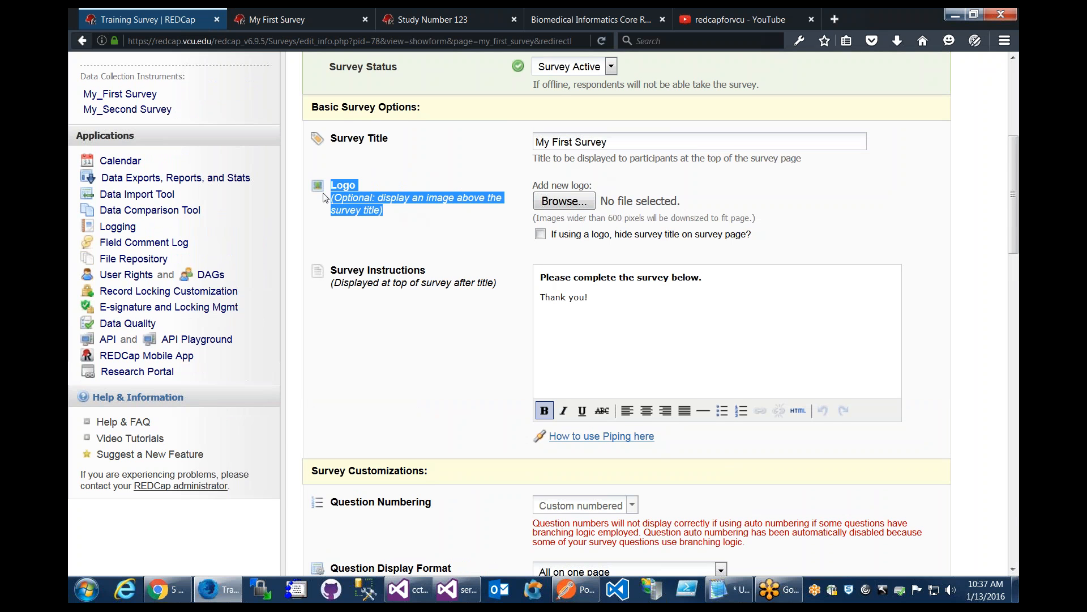
{"action": "left_click", "coordinate": [325, 196]}
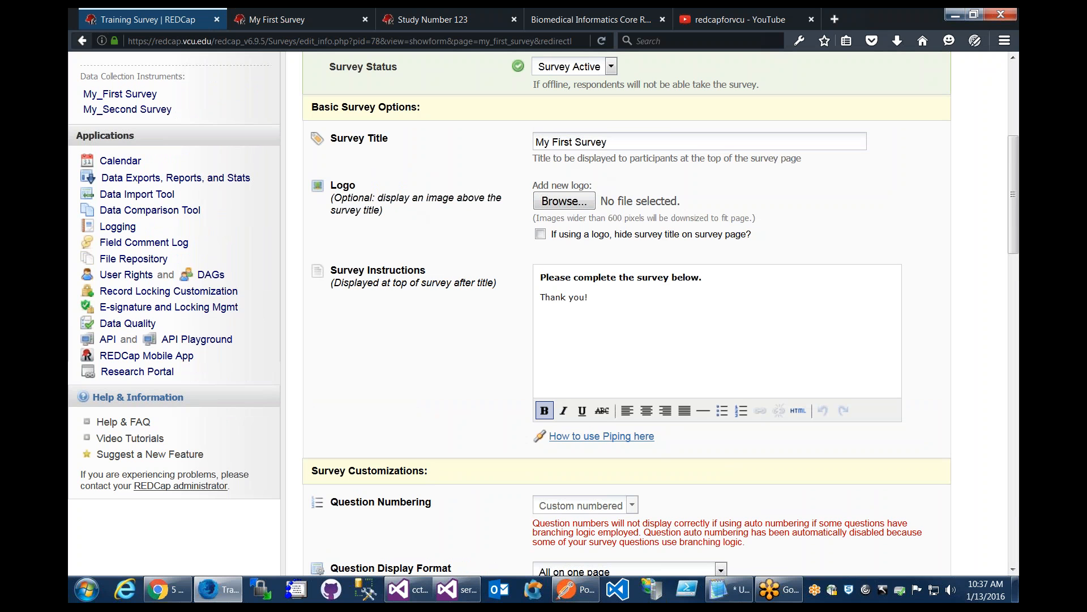
{"action": "left_click", "coordinate": [573, 208]}
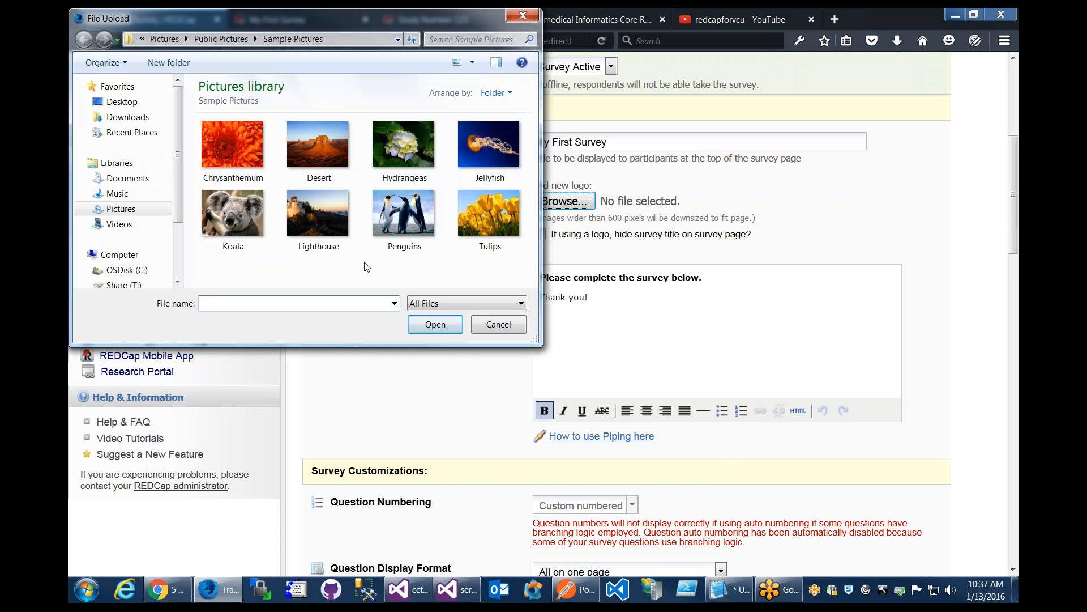
{"action": "left_click", "coordinate": [481, 323]}
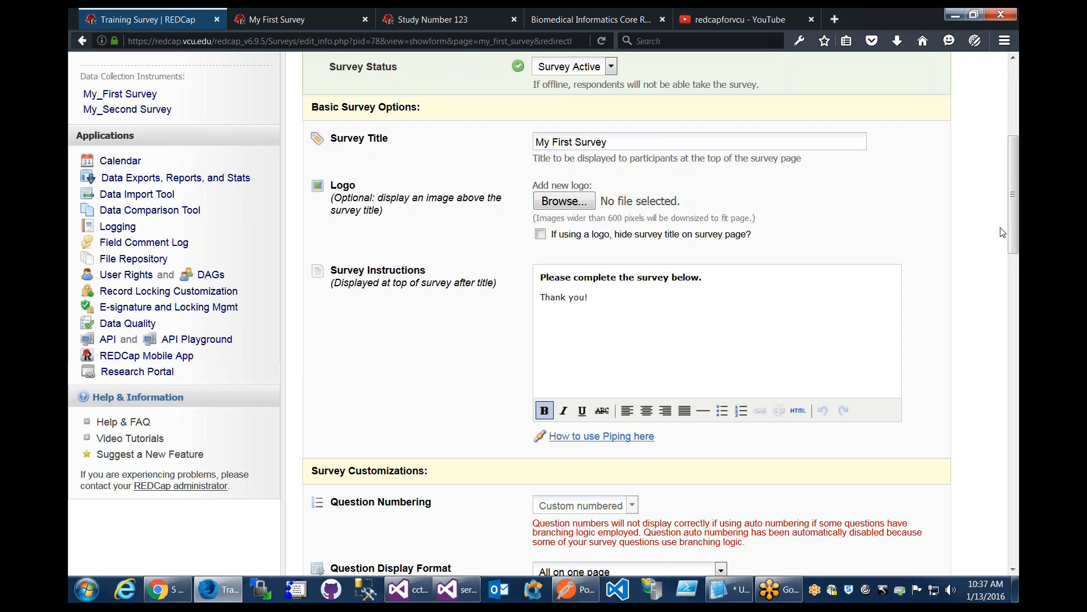
Step: Save the survey settings and reload the public My First Survey page to check its header without the logo
{"action": "left_click_drag", "start_coordinate": [1014, 230], "coordinate": [1017, 546]}
{"action": "left_click", "coordinate": [604, 361]}
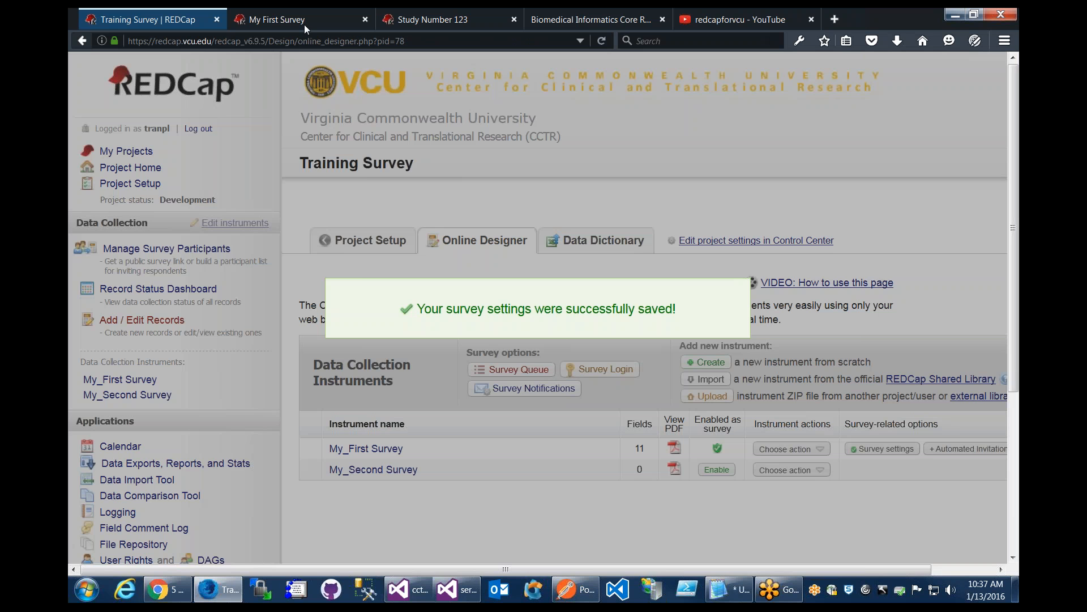
{"action": "left_click", "coordinate": [304, 25]}
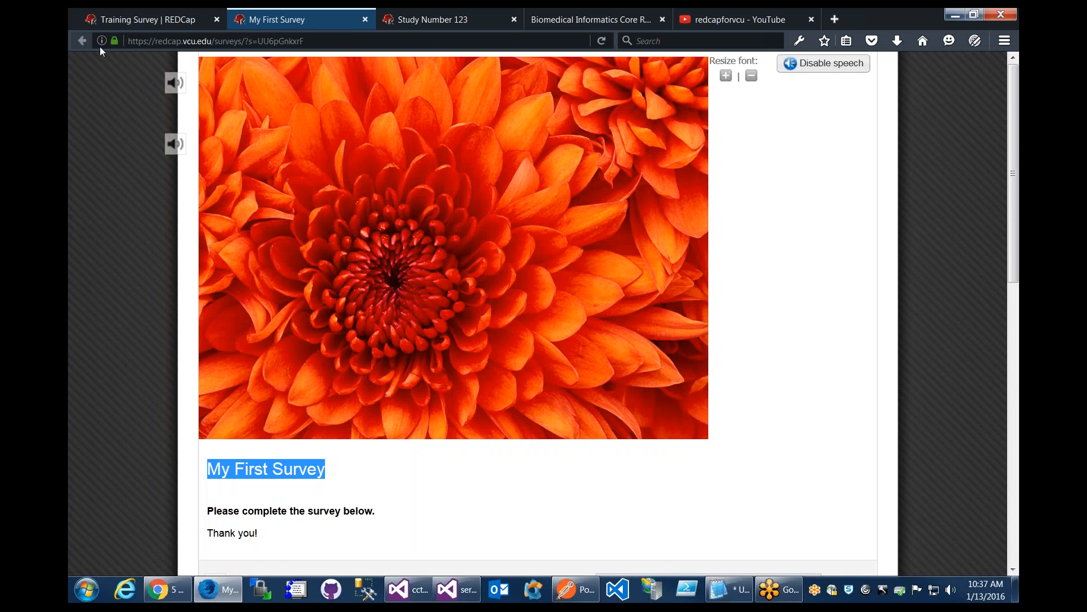
{"action": "left_click", "coordinate": [602, 42]}
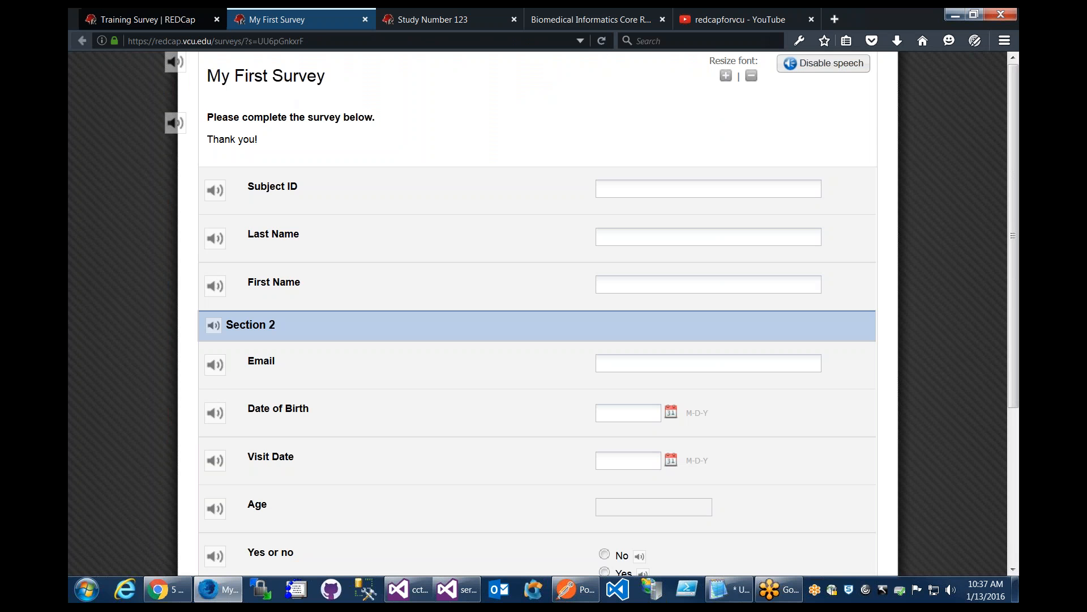
Step: Return to the Training Survey project and reopen the My_First Survey settings at the Survey Instructions text
{"action": "left_click", "coordinate": [170, 20]}
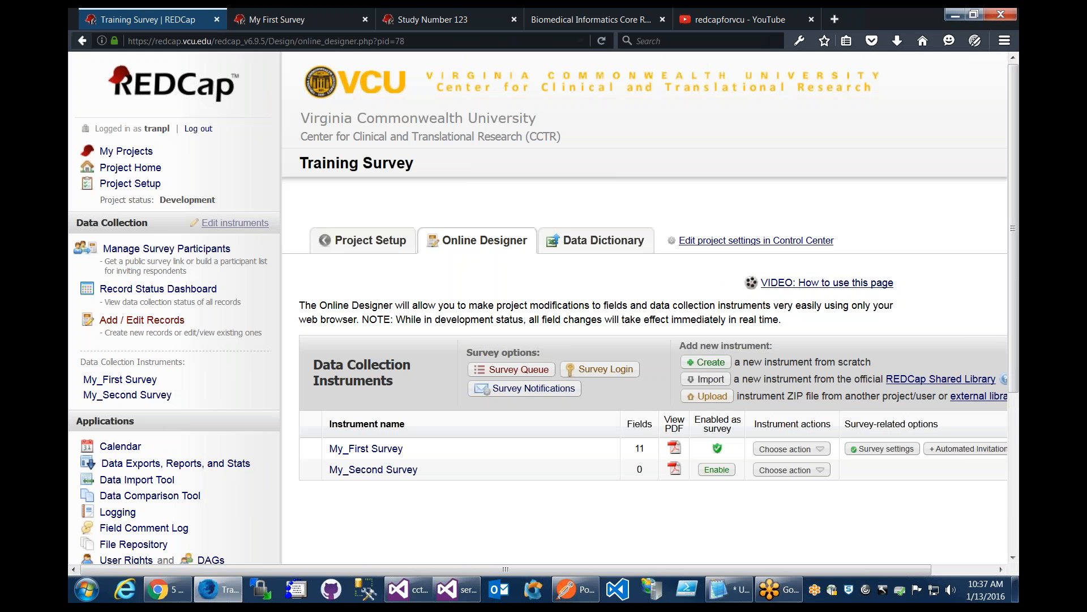
{"action": "left_click", "coordinate": [875, 449]}
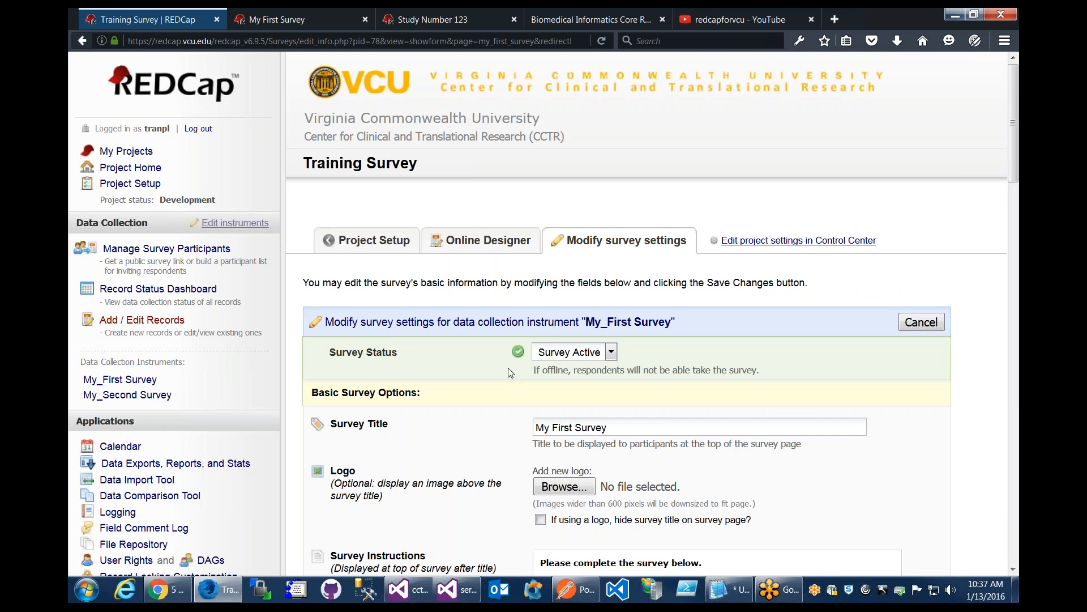
{"action": "scroll", "coordinate": [437, 374], "scroll_direction": "down", "scroll_amount": 3}
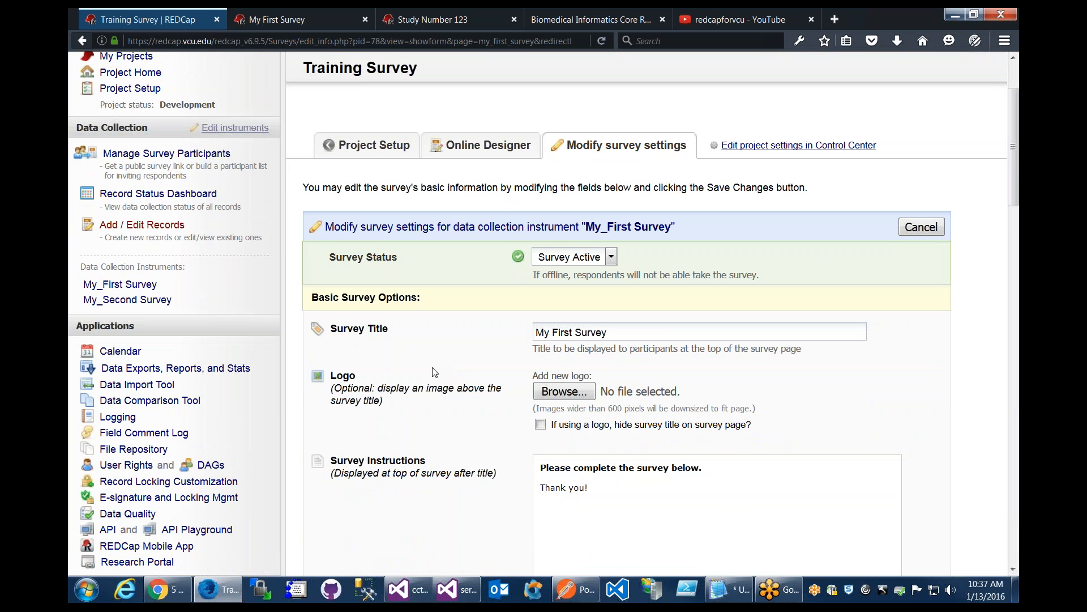
{"action": "scroll", "coordinate": [439, 363], "scroll_direction": "down", "scroll_amount": 3}
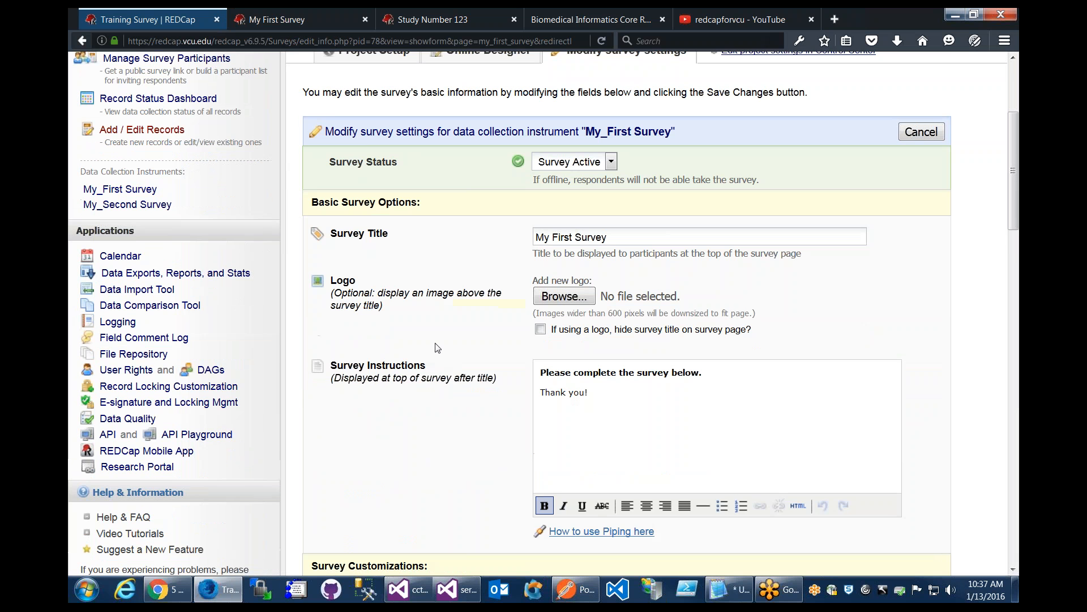
{"action": "scroll", "coordinate": [446, 348], "scroll_direction": "down", "scroll_amount": 3}
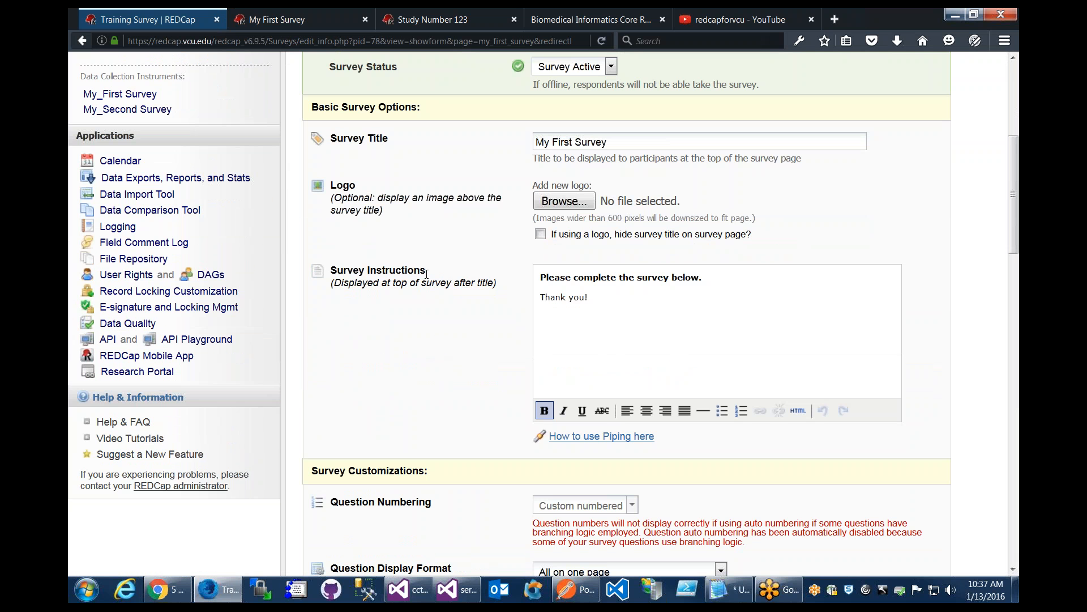
{"action": "left_click", "coordinate": [626, 300]}
{"action": "scroll", "coordinate": [486, 278], "scroll_direction": "down", "scroll_amount": 3}
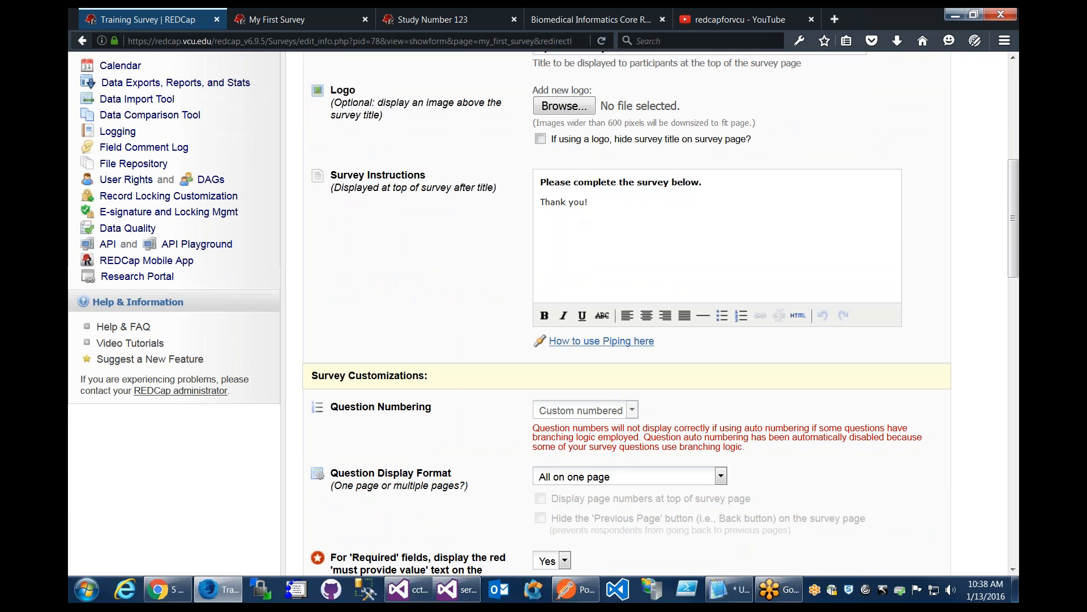
Step: Check where the survey instructions appear below the title on the public survey page
{"action": "left_click", "coordinate": [294, 20]}
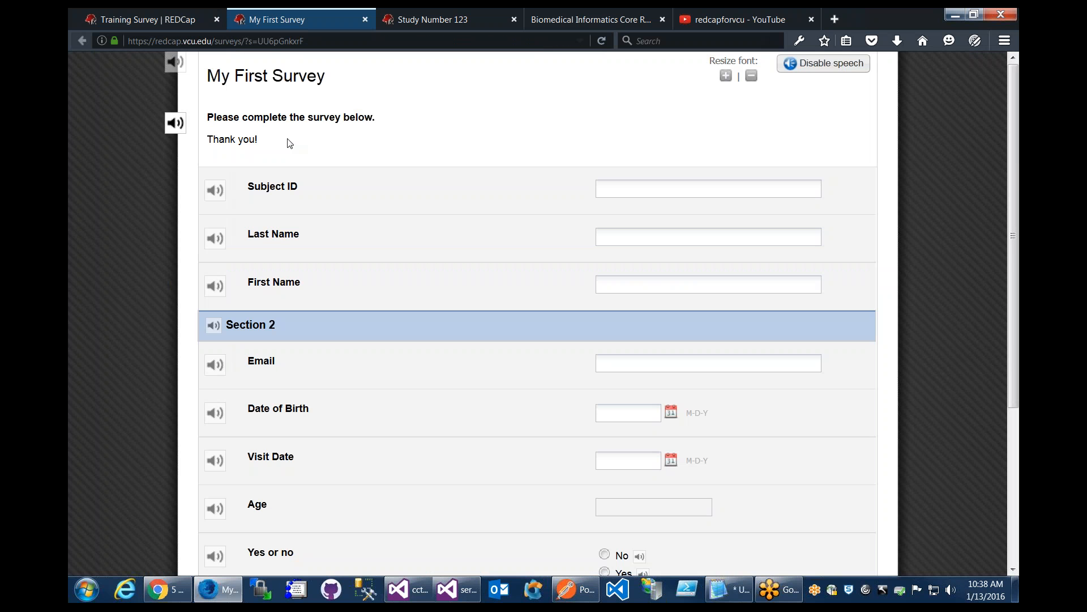
{"action": "left_click_drag", "start_coordinate": [274, 126], "coordinate": [208, 113]}
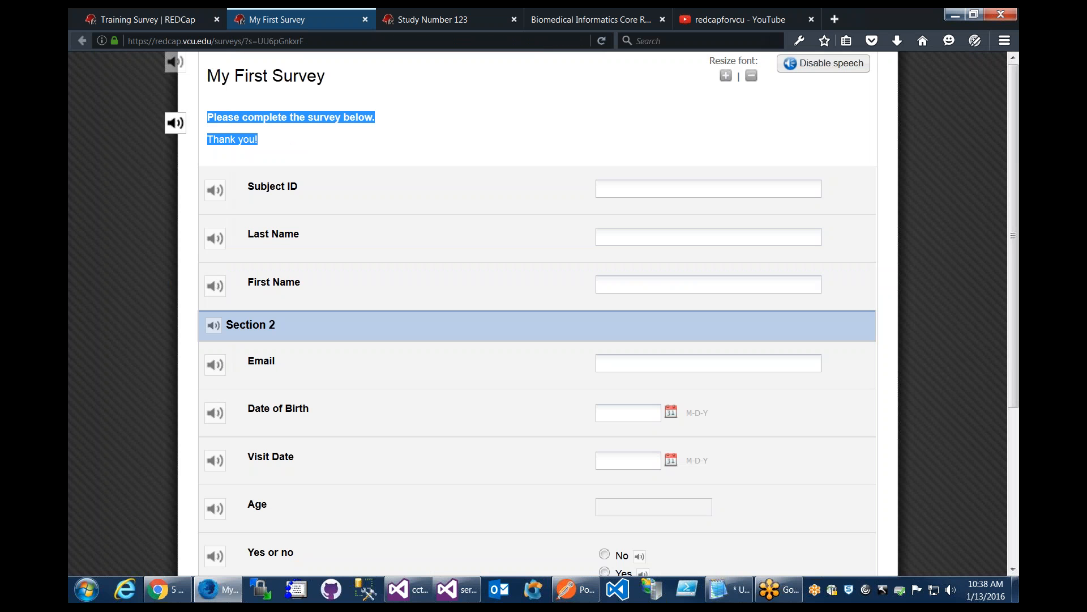
{"action": "left_click_drag", "start_coordinate": [266, 139], "coordinate": [227, 125]}
Step: Go back to the My_First Survey settings and examine the basic survey options and the question numbering customization
{"action": "left_click", "coordinate": [182, 20]}
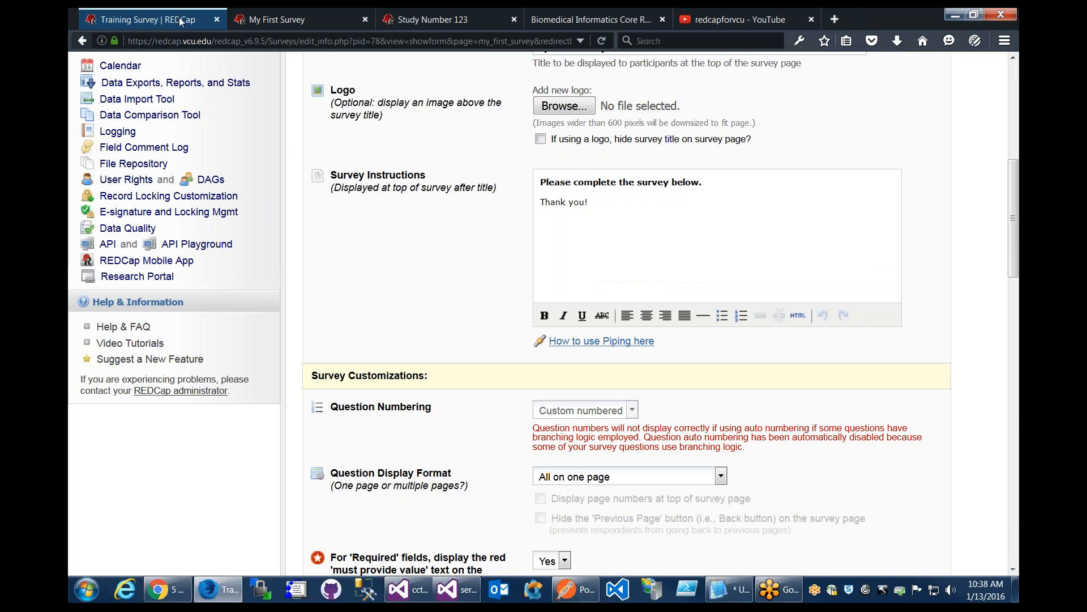
{"action": "scroll", "coordinate": [470, 224], "scroll_direction": "down", "scroll_amount": 3}
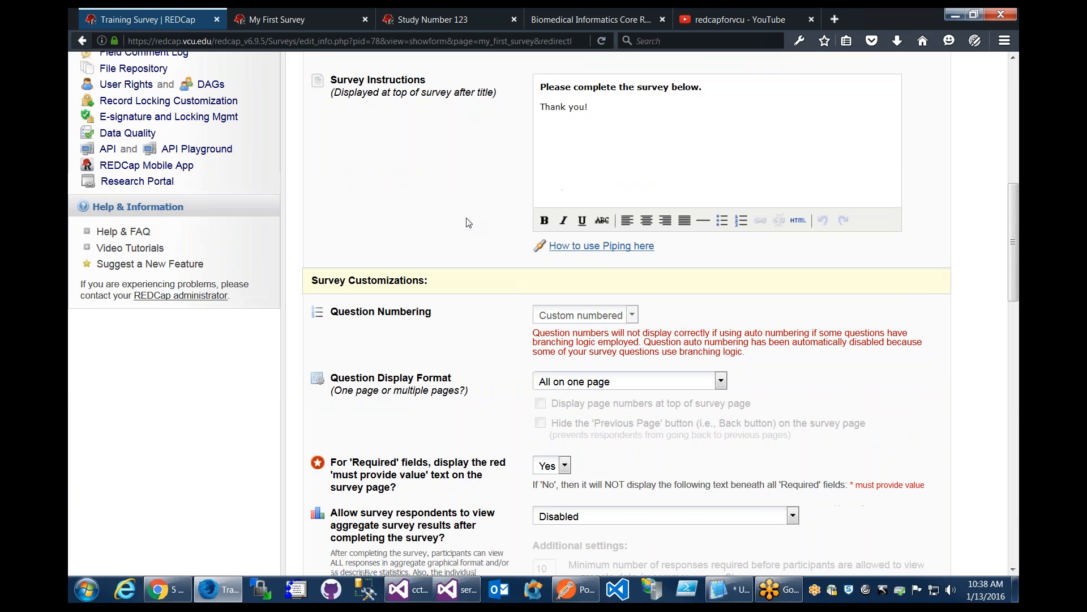
{"action": "scroll", "coordinate": [469, 223], "scroll_direction": "down", "scroll_amount": 3}
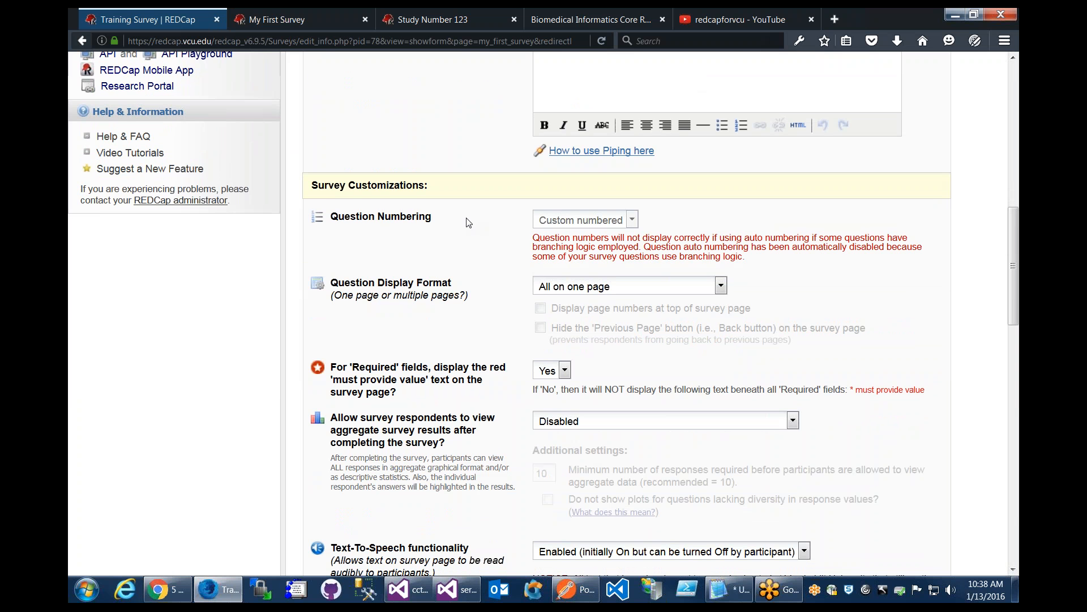
{"action": "scroll", "coordinate": [467, 222], "scroll_direction": "up", "scroll_amount": 15}
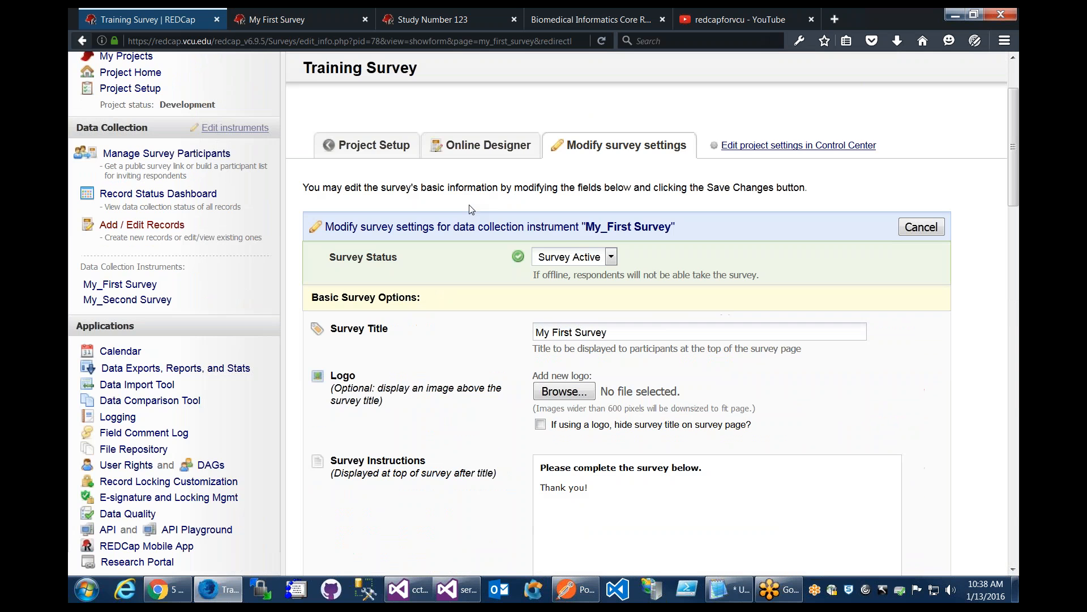
{"action": "scroll", "coordinate": [468, 221], "scroll_direction": "down", "scroll_amount": 9}
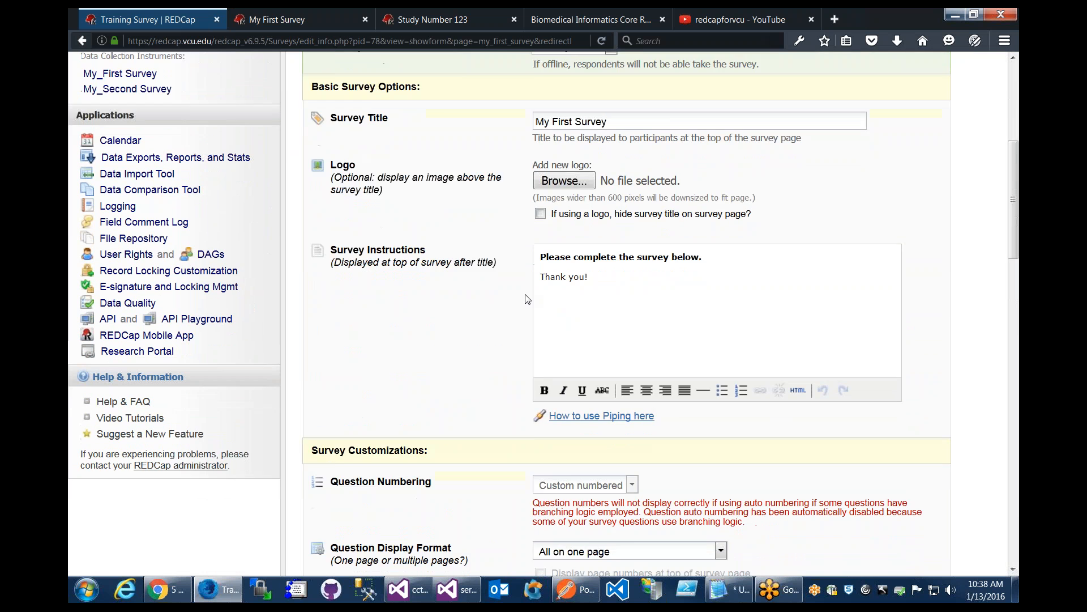
{"action": "scroll", "coordinate": [481, 271], "scroll_direction": "down", "scroll_amount": 3}
{"action": "scroll", "coordinate": [479, 267], "scroll_direction": "down", "scroll_amount": 3}
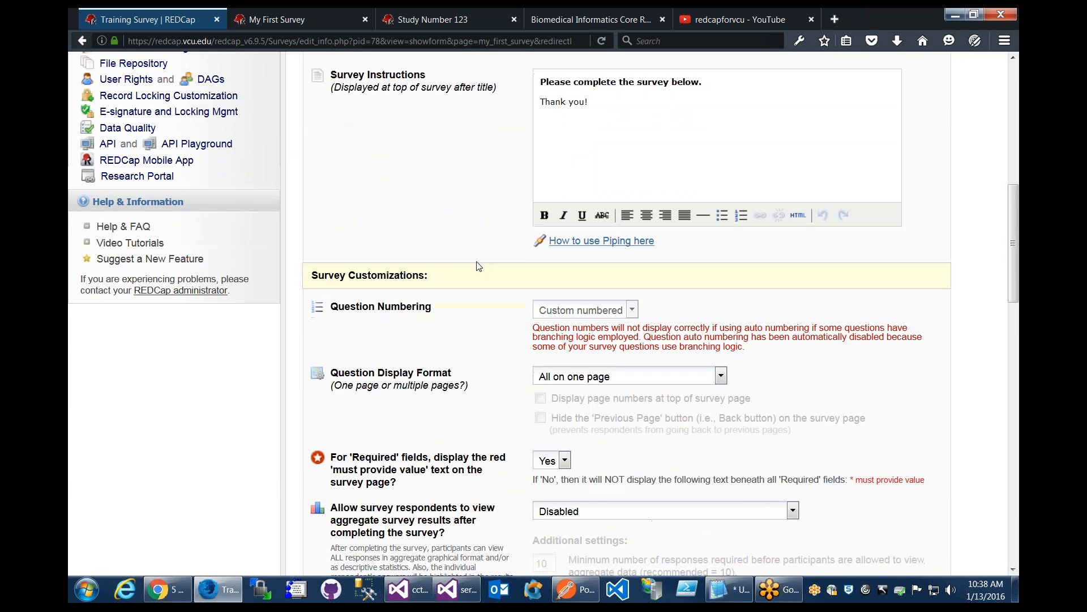
{"action": "scroll", "coordinate": [446, 247], "scroll_direction": "down", "scroll_amount": 3}
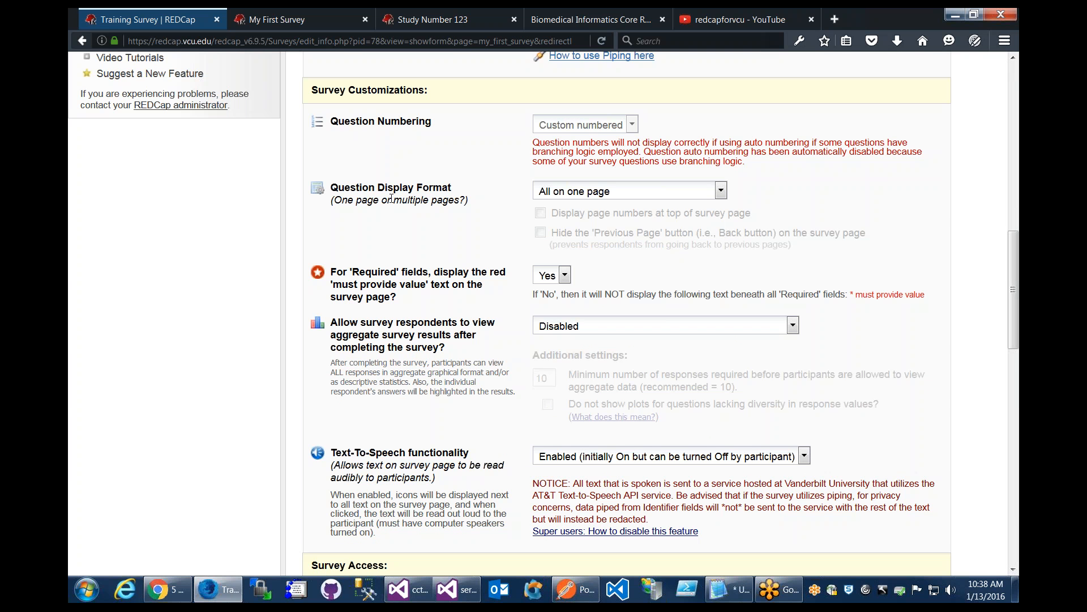
Step: Set the Question Display Format to "One section per page (multiple pages)" and save the survey settings
{"action": "left_click", "coordinate": [579, 194]}
{"action": "left_click", "coordinate": [507, 196]}
{"action": "left_click", "coordinate": [571, 197]}
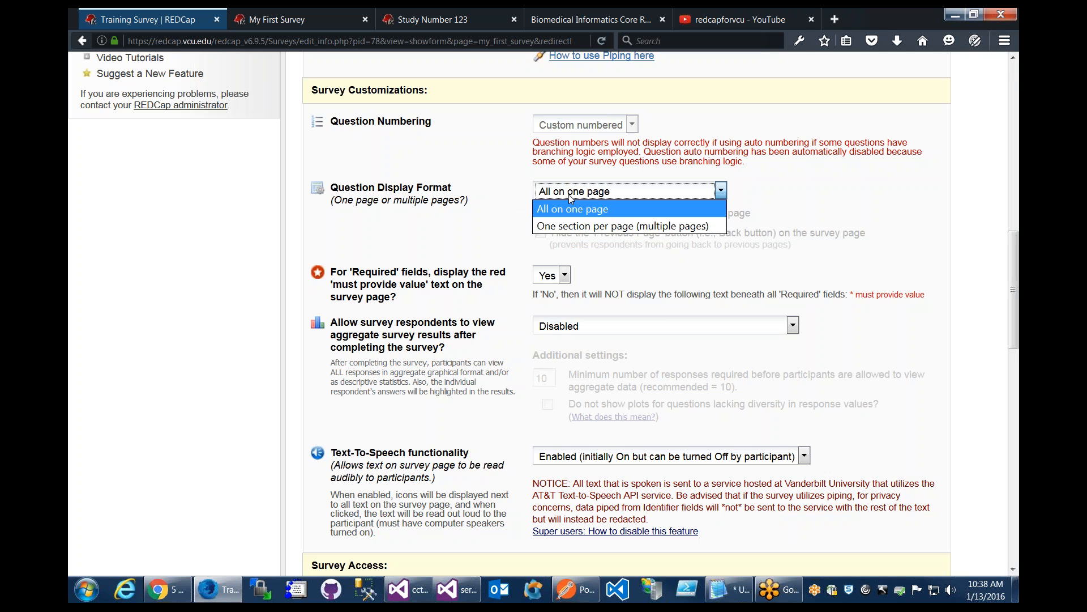
{"action": "left_click", "coordinate": [573, 223]}
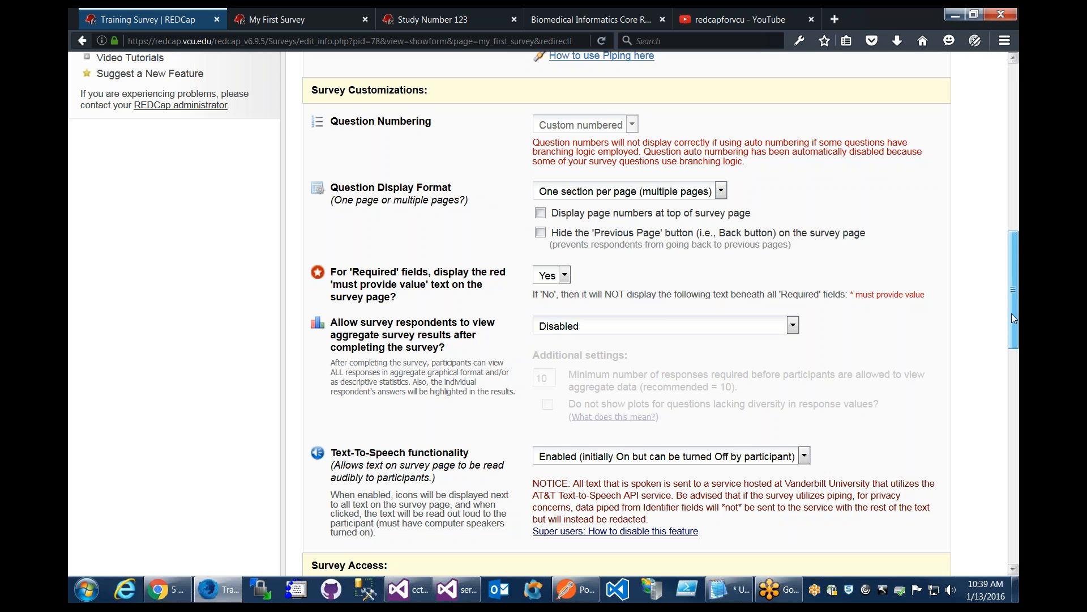
{"action": "mouse_move", "coordinate": [1012, 318]}
{"action": "left_mouse_down"}
{"action": "mouse_move", "coordinate": [1018, 440]}
{"action": "mouse_move", "coordinate": [1013, 314]}
{"action": "left_mouse_up"}
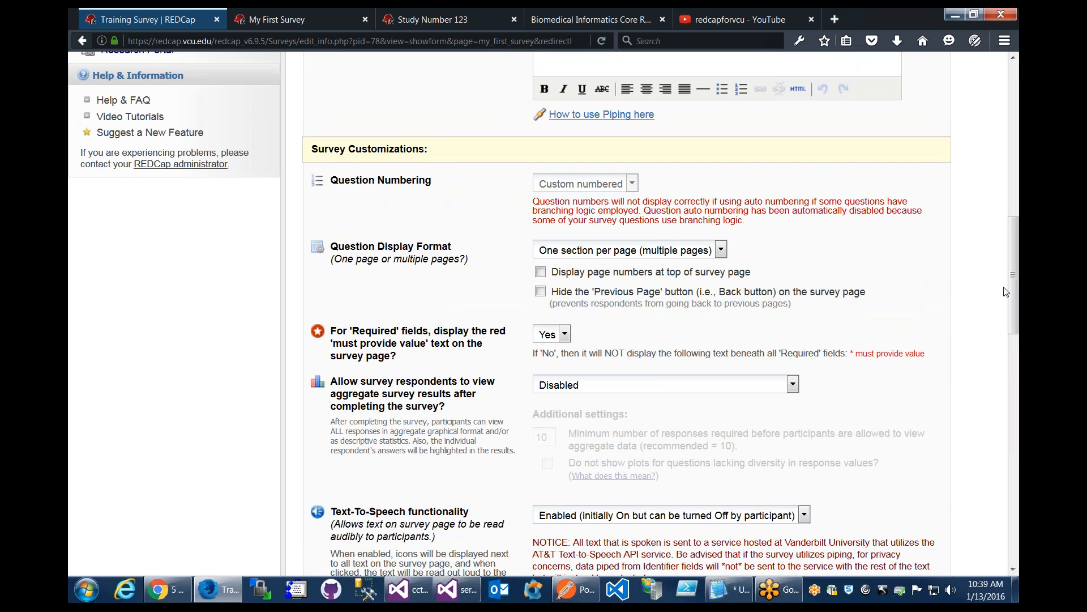
{"action": "left_click_drag", "start_coordinate": [1013, 300], "coordinate": [1013, 530]}
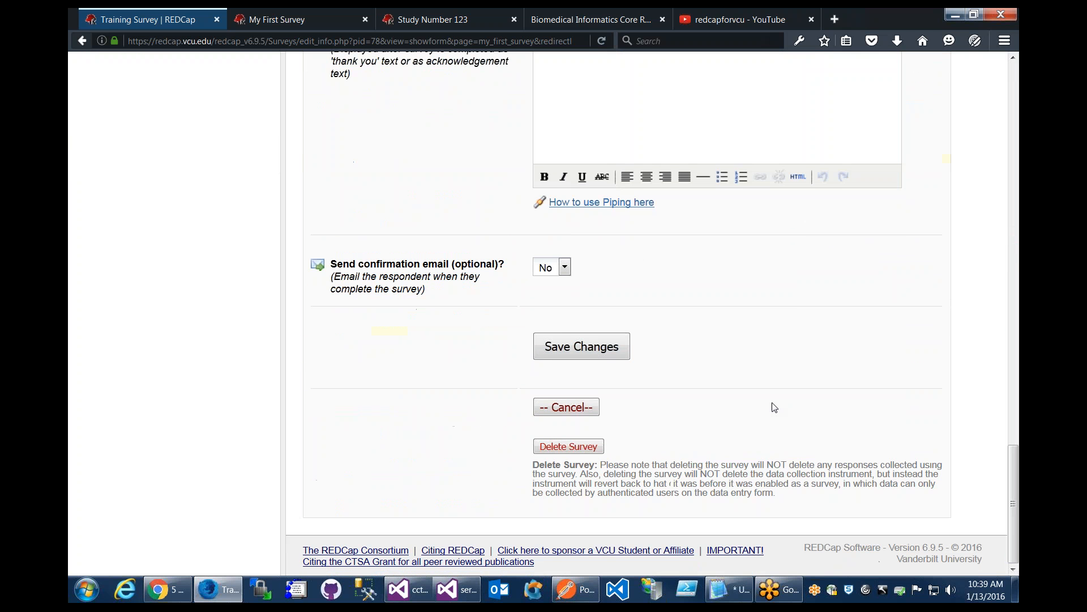
{"action": "left_click", "coordinate": [582, 346]}
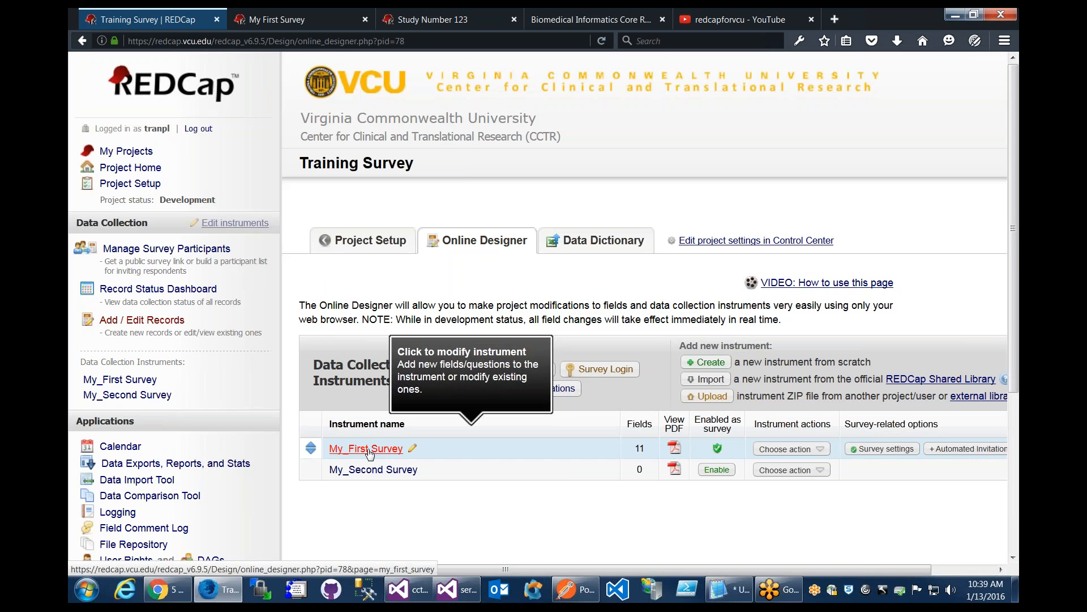
Step: Open the My_First Survey instrument in the Online Designer and locate the Section 2 header among its fields
{"action": "left_click", "coordinate": [369, 449]}
{"action": "scroll", "coordinate": [460, 347], "scroll_direction": "down", "scroll_amount": 1}
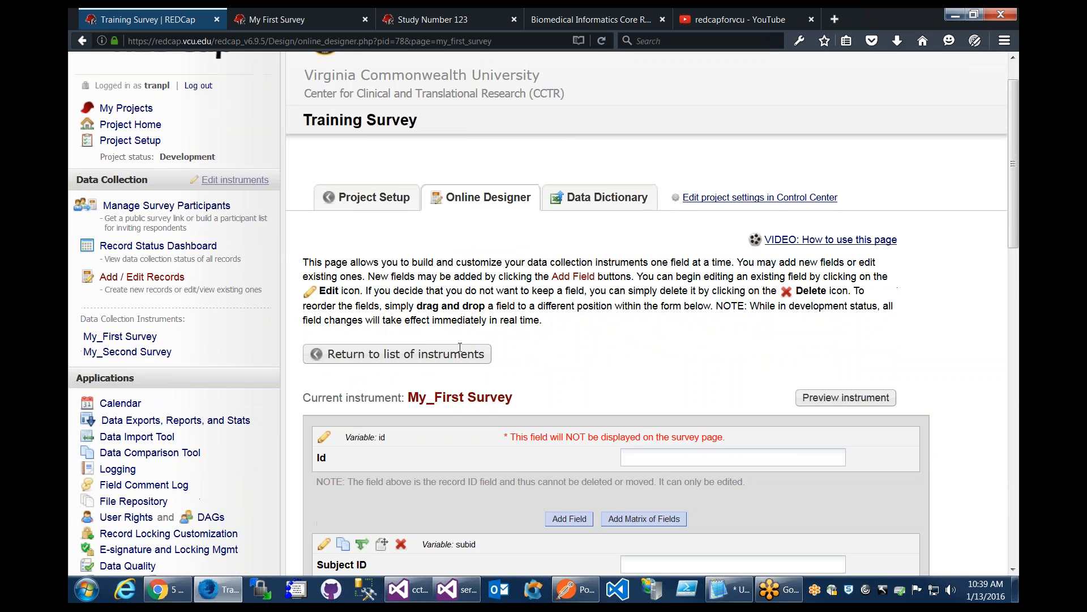
{"action": "scroll", "coordinate": [460, 346], "scroll_direction": "down", "scroll_amount": 5}
{"action": "scroll", "coordinate": [359, 341], "scroll_direction": "down", "scroll_amount": 5}
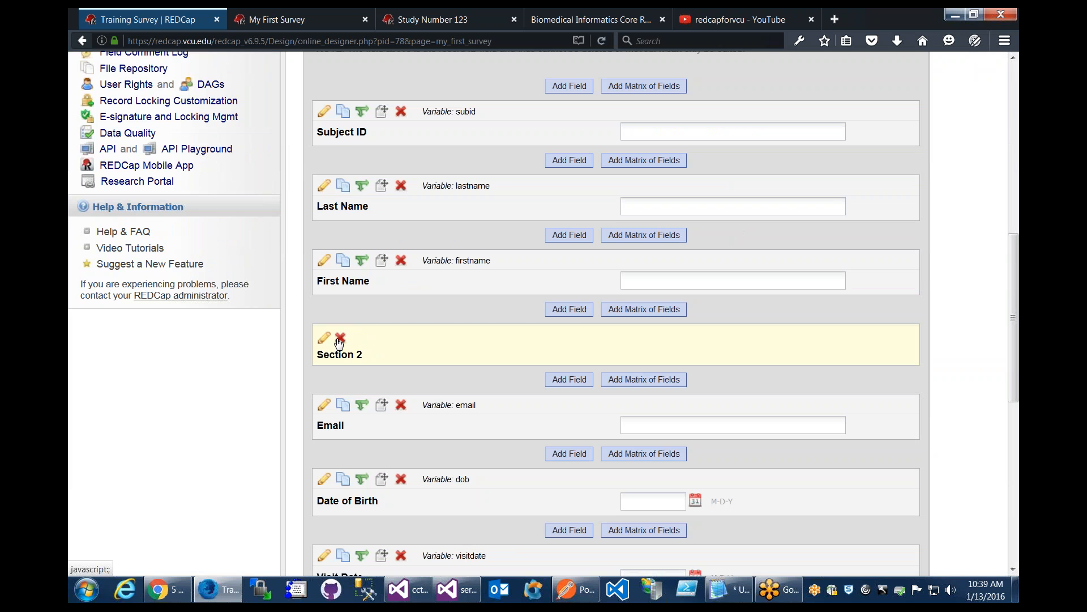
Step: Delete the Section 2 header located above the Email field in the My_First Survey instrument
{"action": "left_click", "coordinate": [340, 338]}
{"action": "left_click", "coordinate": [640, 350]}
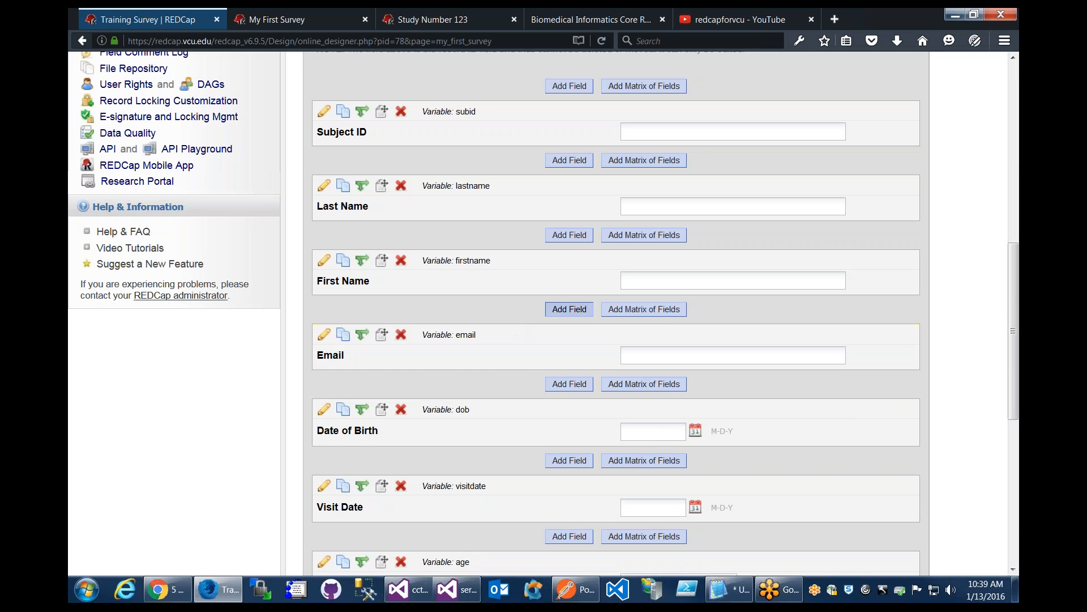
{"action": "scroll", "coordinate": [492, 206], "scroll_direction": "up", "scroll_amount": 4}
{"action": "scroll", "coordinate": [412, 200], "scroll_direction": "down", "scroll_amount": 10}
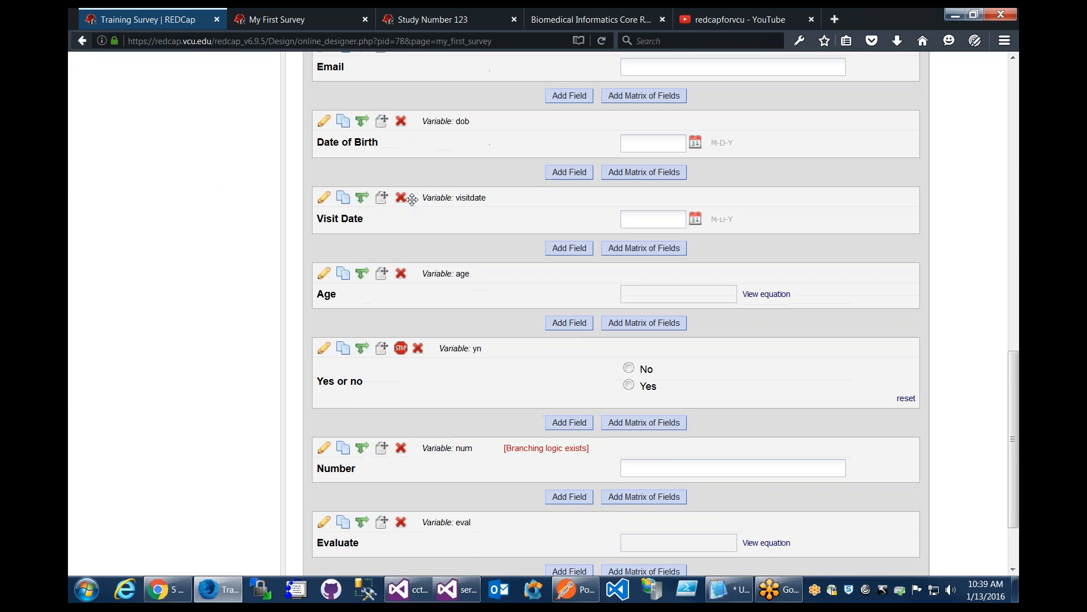
Step: Reorder the My_First Survey fields so that First Name comes directly before Last Name
{"action": "scroll", "coordinate": [412, 200], "scroll_direction": "up", "scroll_amount": 6}
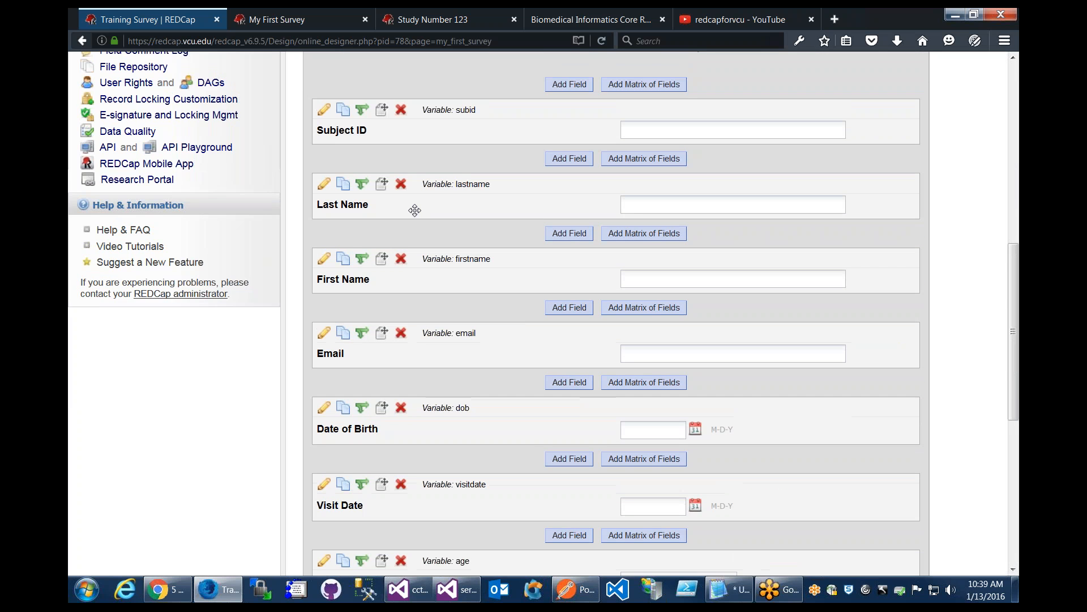
{"action": "scroll", "coordinate": [412, 218], "scroll_direction": "up", "scroll_amount": 3}
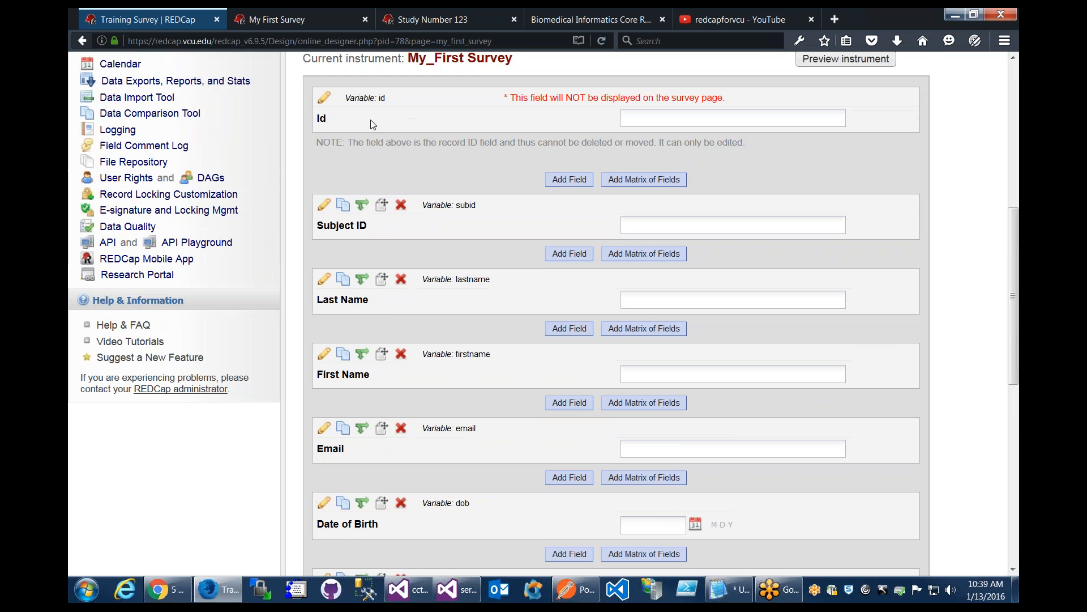
{"action": "scroll", "coordinate": [359, 128], "scroll_direction": "down", "scroll_amount": 3}
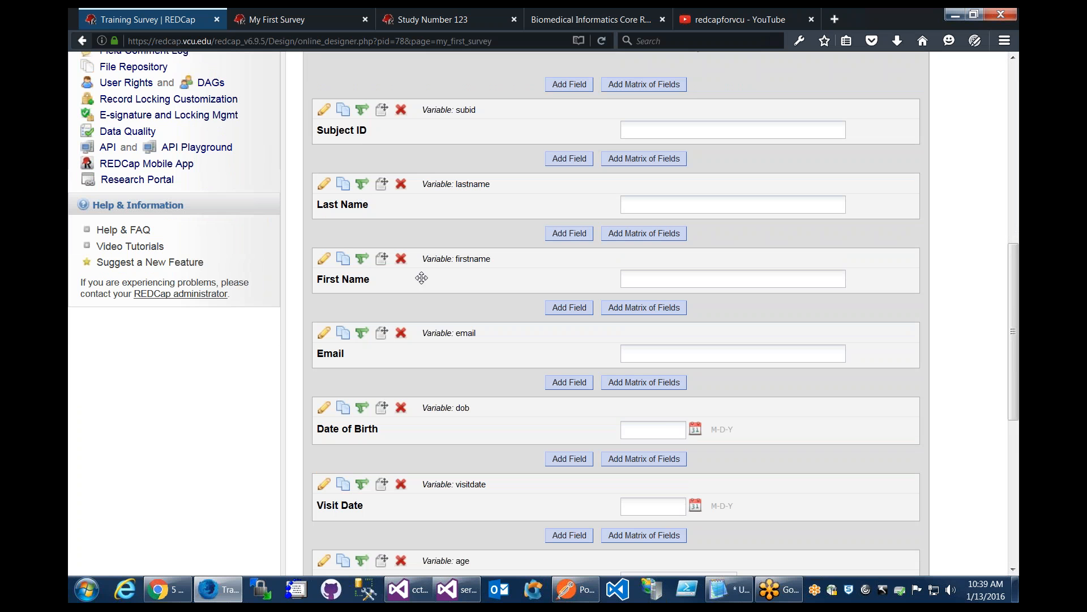
{"action": "left_click_drag", "start_coordinate": [422, 277], "coordinate": [422, 185]}
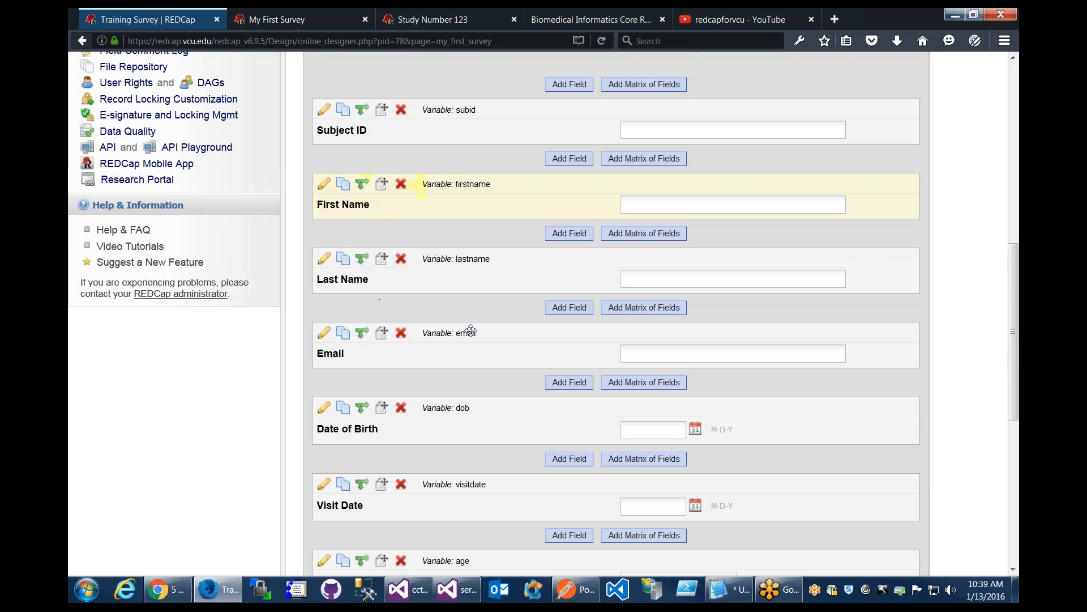
Step: Add a new section header labelled "Section 2" between the Email and Date of Birth fields and save it
{"action": "scroll", "coordinate": [529, 319], "scroll_direction": "down", "scroll_amount": 2}
{"action": "scroll", "coordinate": [528, 319], "scroll_direction": "down", "scroll_amount": 1}
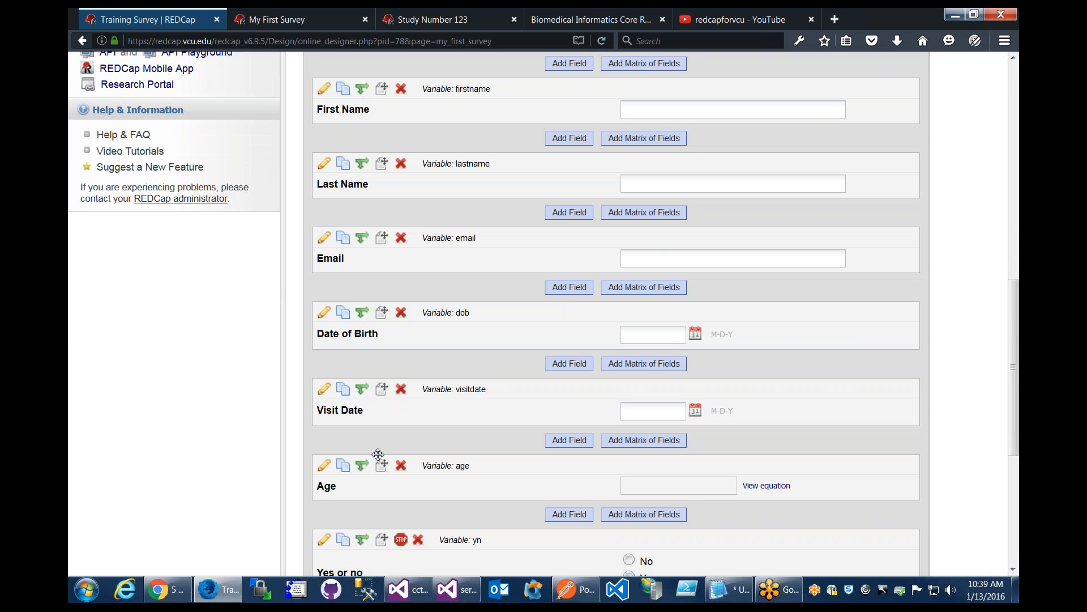
{"action": "scroll", "coordinate": [389, 457], "scroll_direction": "down", "scroll_amount": 2}
{"action": "scroll", "coordinate": [546, 283], "scroll_direction": "up", "scroll_amount": 2}
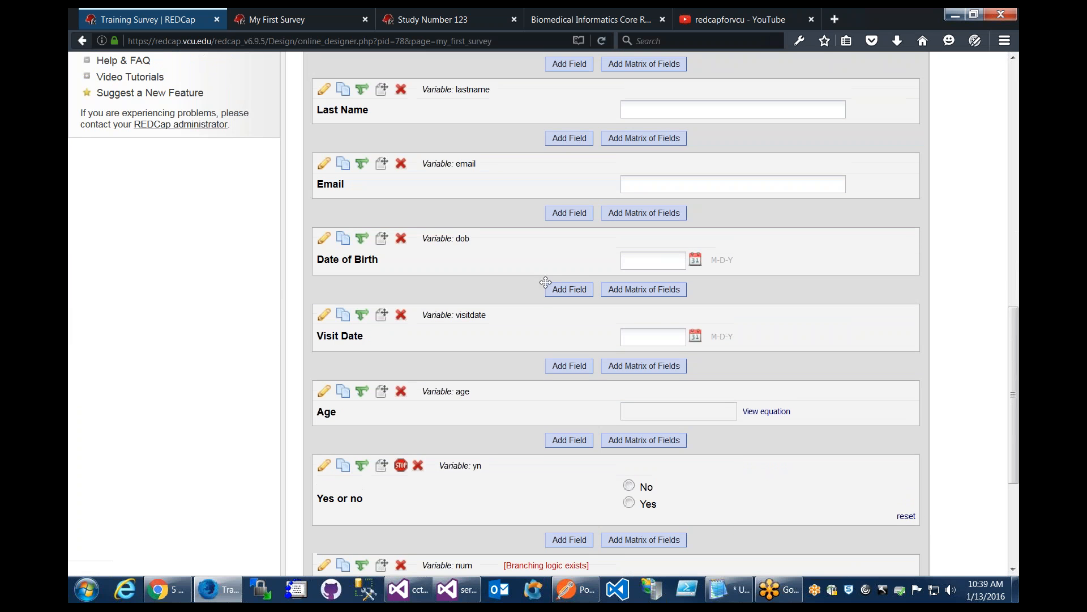
{"action": "left_click", "coordinate": [569, 287]}
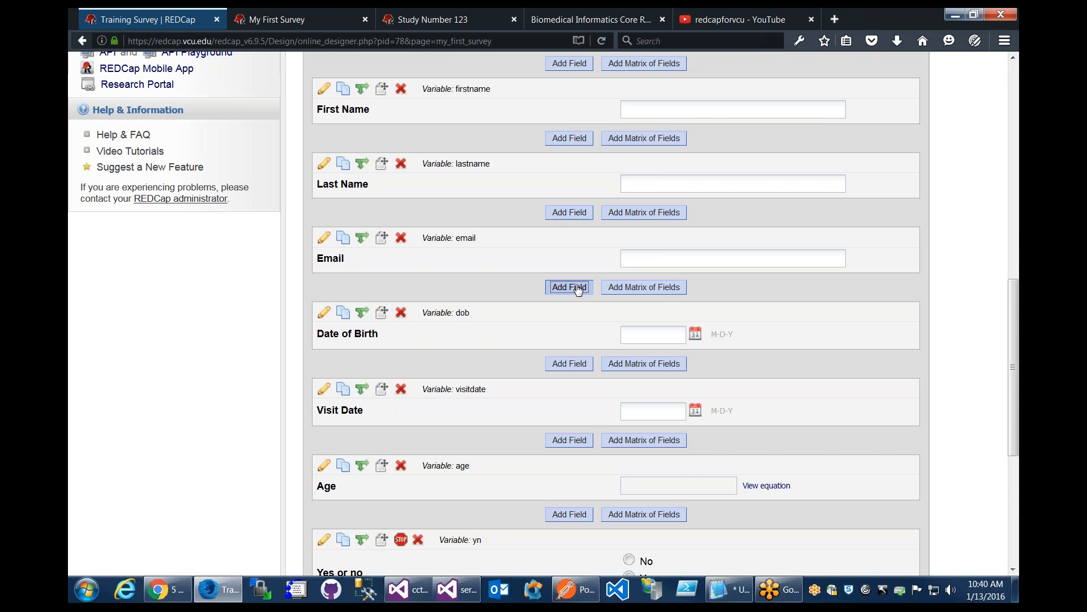
{"action": "left_click", "coordinate": [473, 178]}
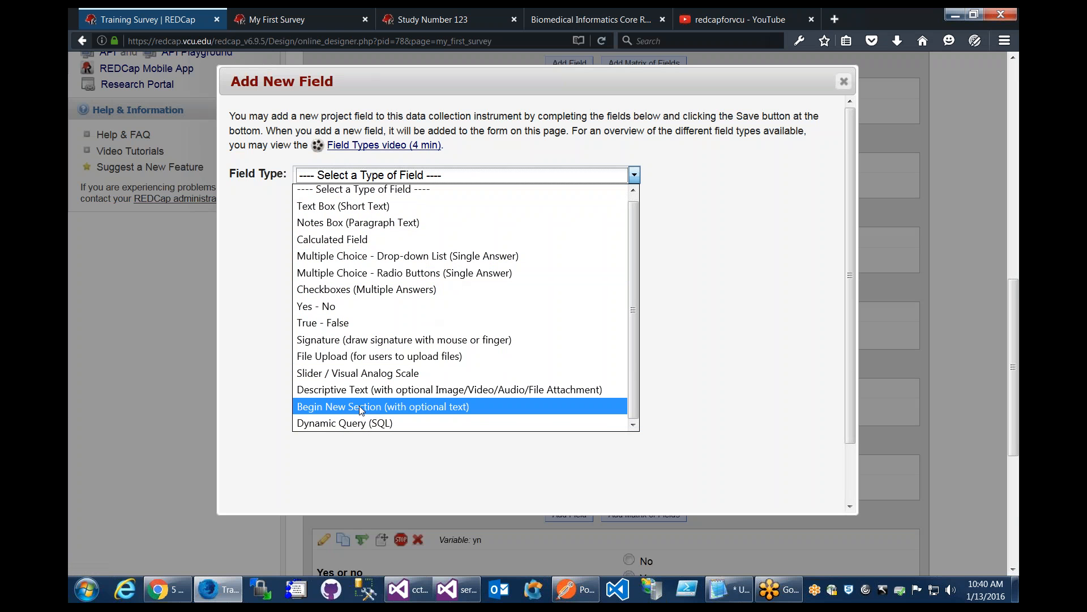
{"action": "left_click", "coordinate": [379, 407]}
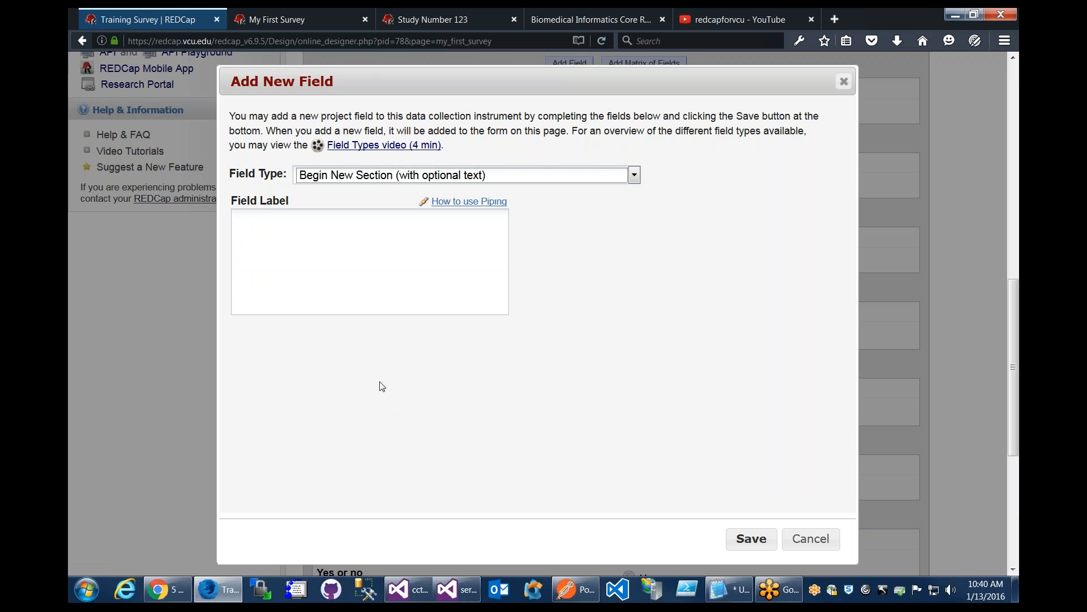
{"action": "type", "text": "Sectio"}
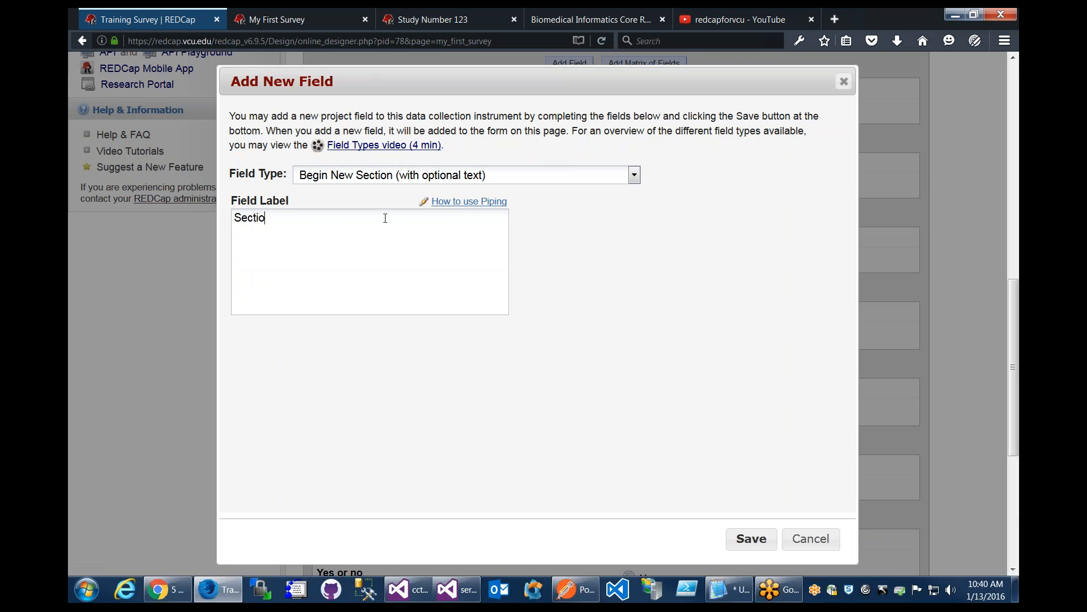
{"action": "type", "text": "n 2"}
{"action": "left_click", "coordinate": [742, 535]}
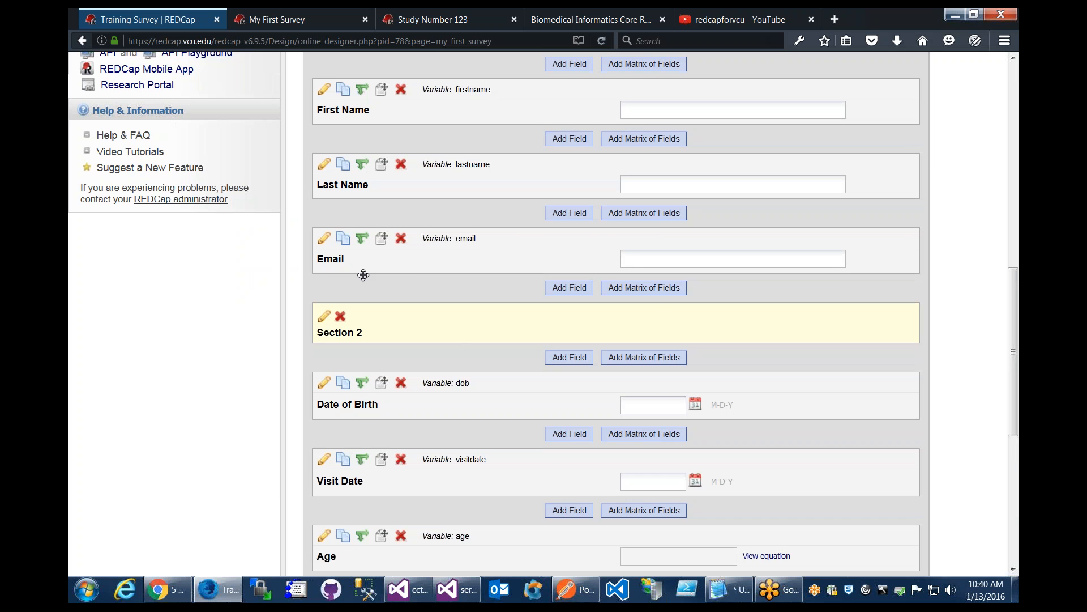
Step: Reload the public My First Survey page and advance to its second page to check the section split
{"action": "scroll", "coordinate": [359, 274], "scroll_direction": "up", "scroll_amount": 10}
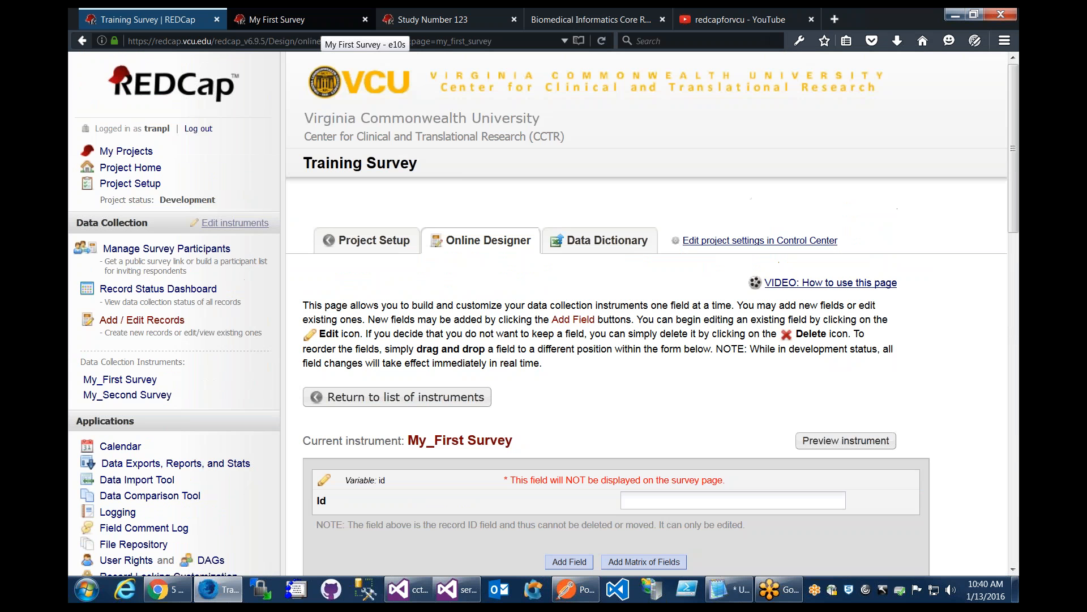
{"action": "left_click", "coordinate": [308, 20]}
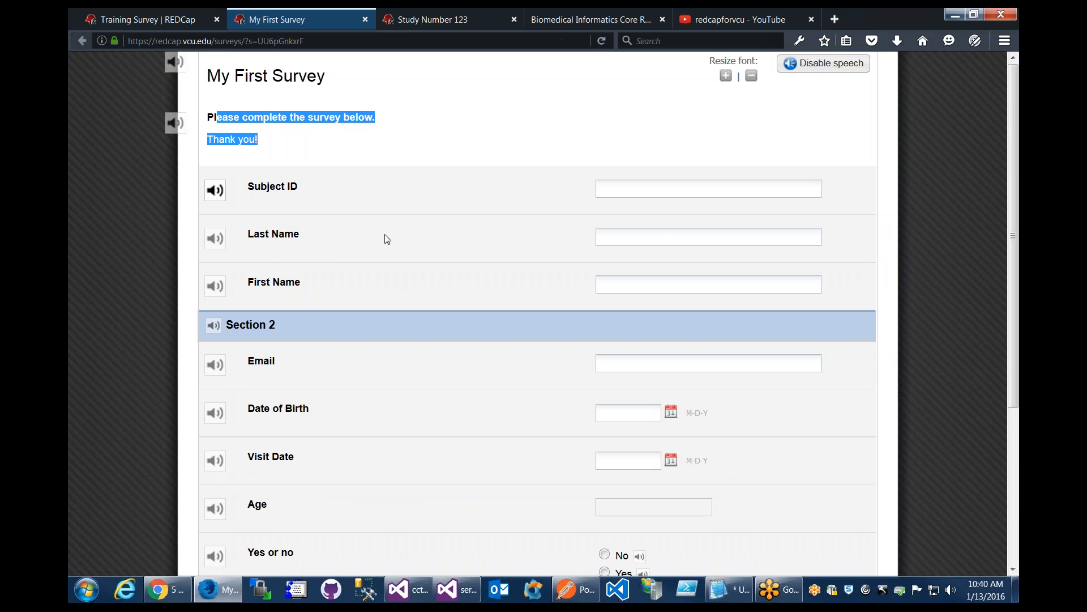
{"action": "left_click", "coordinate": [601, 40]}
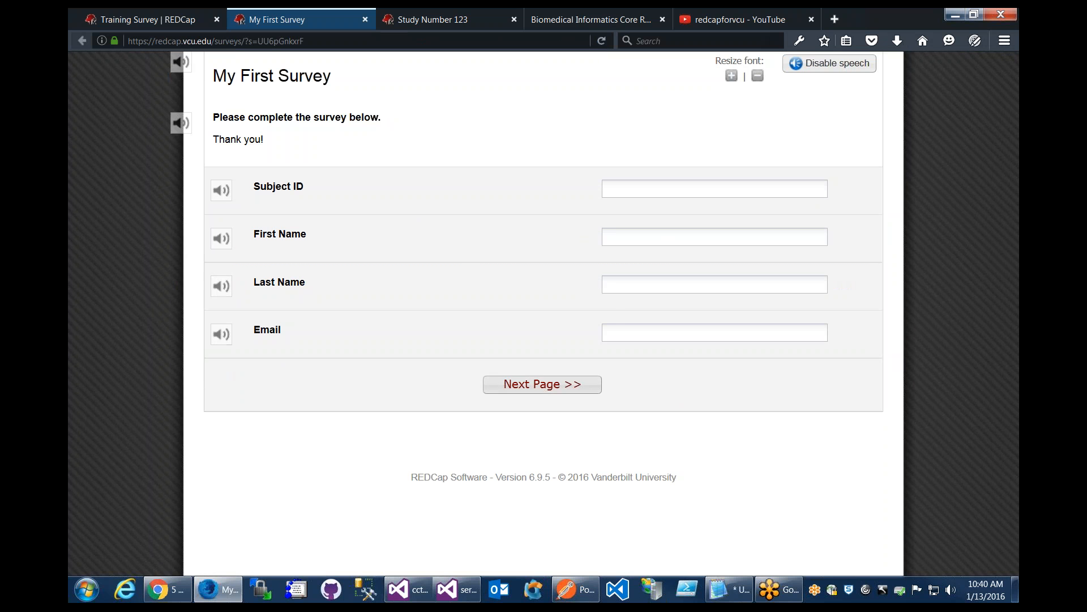
{"action": "left_click", "coordinate": [542, 385]}
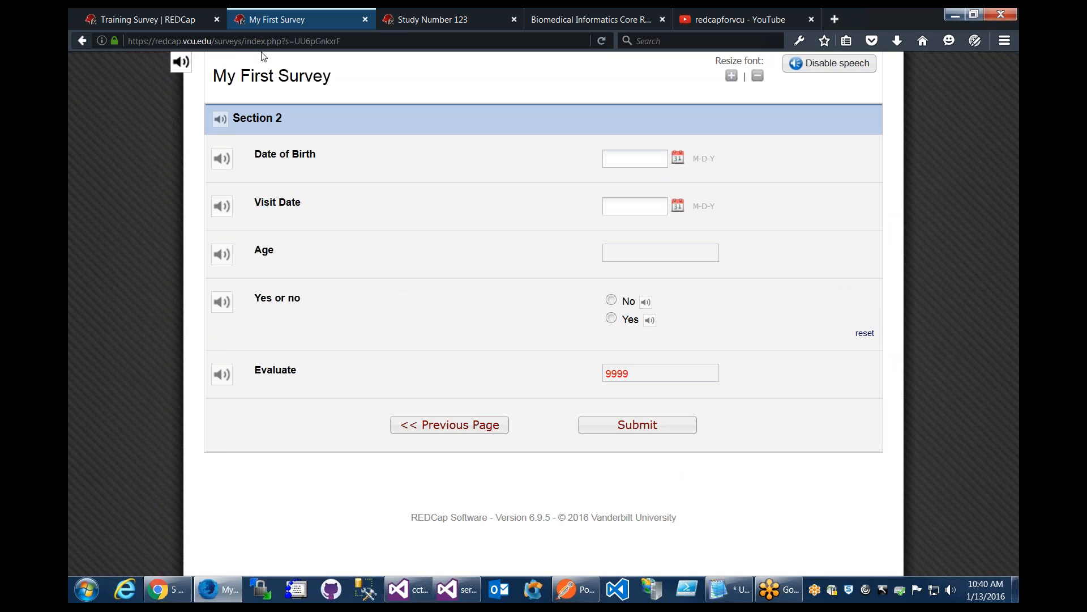
Step: Return to the Training Survey project's instrument list and open the survey settings of My_First Survey
{"action": "left_click", "coordinate": [189, 20]}
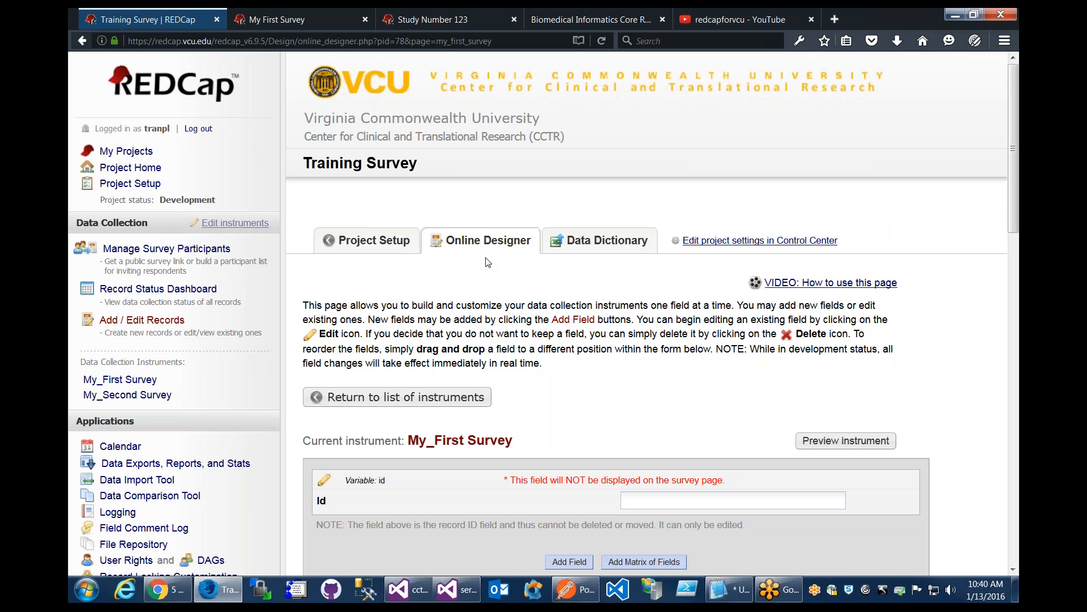
{"action": "left_click", "coordinate": [488, 240]}
{"action": "scroll", "coordinate": [648, 383], "scroll_direction": "down", "scroll_amount": 2}
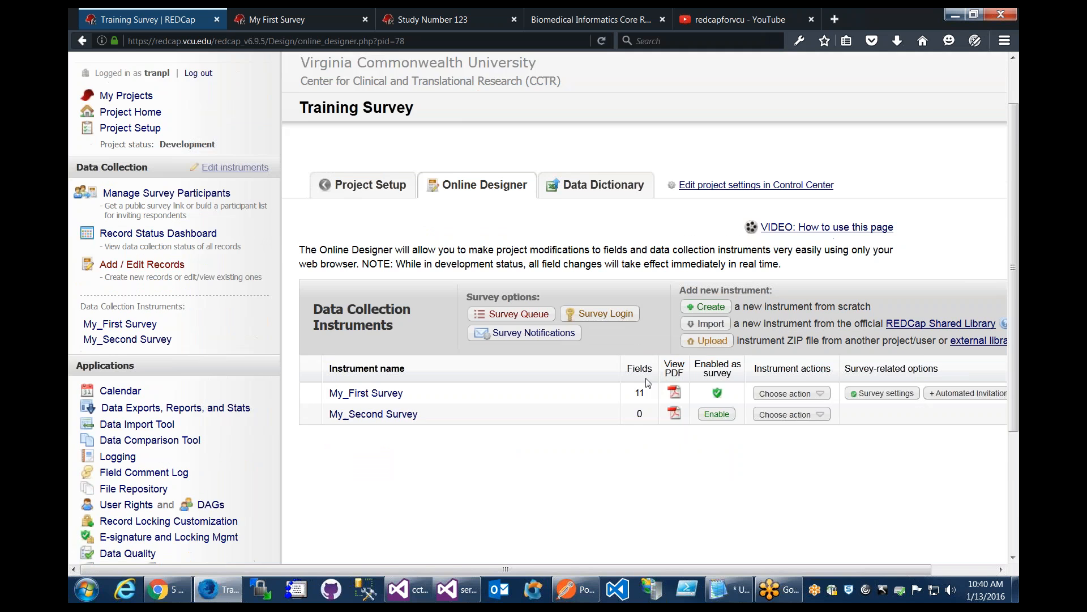
{"action": "scroll", "coordinate": [649, 382], "scroll_direction": "down", "scroll_amount": 1}
{"action": "left_click", "coordinate": [883, 354]}
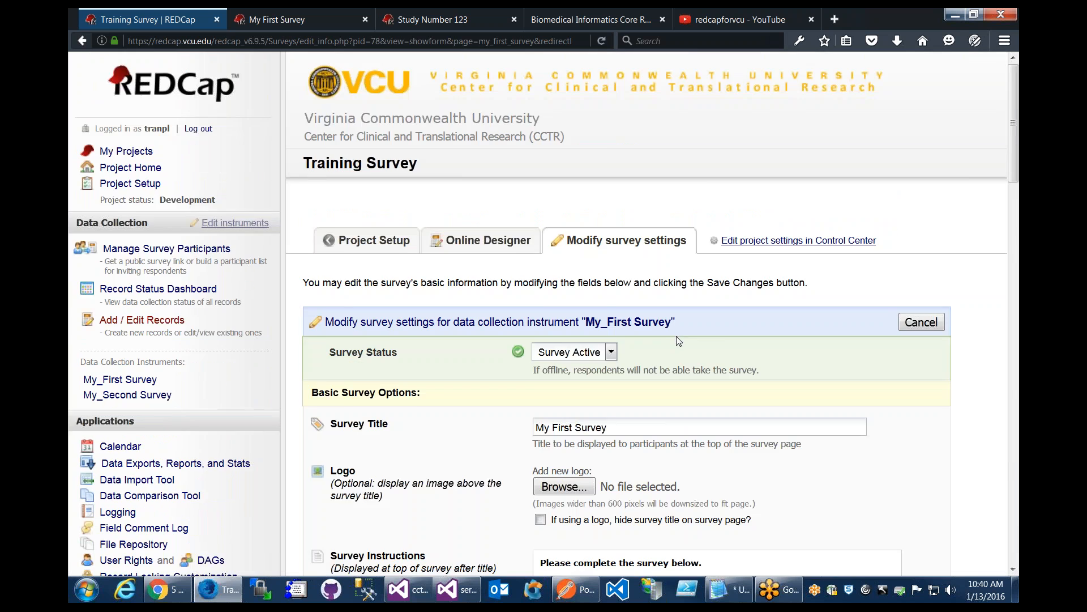
Step: Examine the choices and explanatory text for displaying the red 'must provide value' text on required fields
{"action": "scroll", "coordinate": [679, 341], "scroll_direction": "down", "scroll_amount": 10}
{"action": "scroll", "coordinate": [506, 142], "scroll_direction": "up", "scroll_amount": 2}
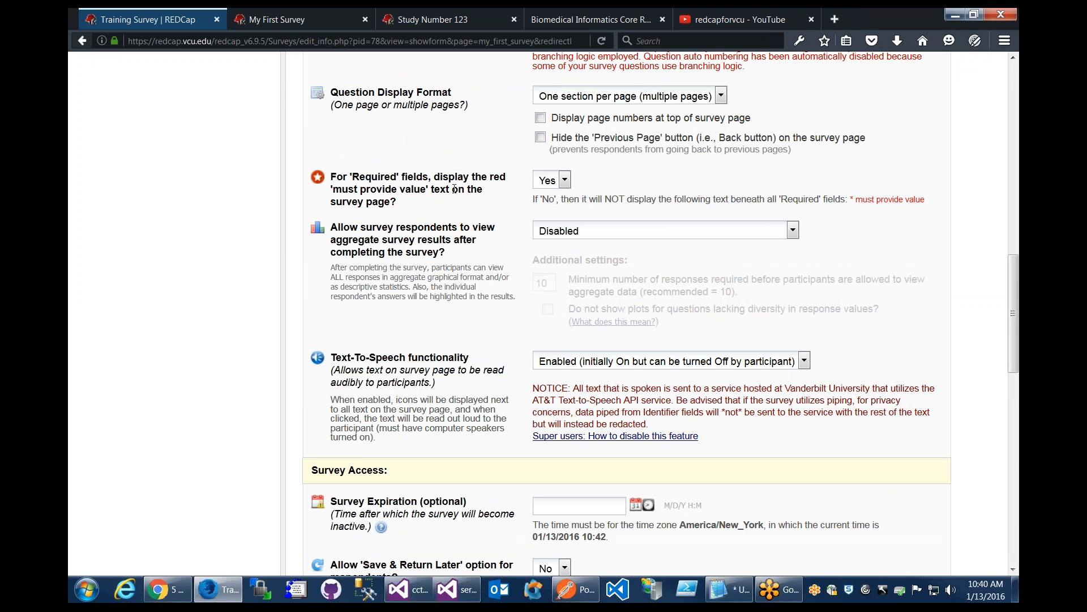
{"action": "left_click", "coordinate": [565, 180]}
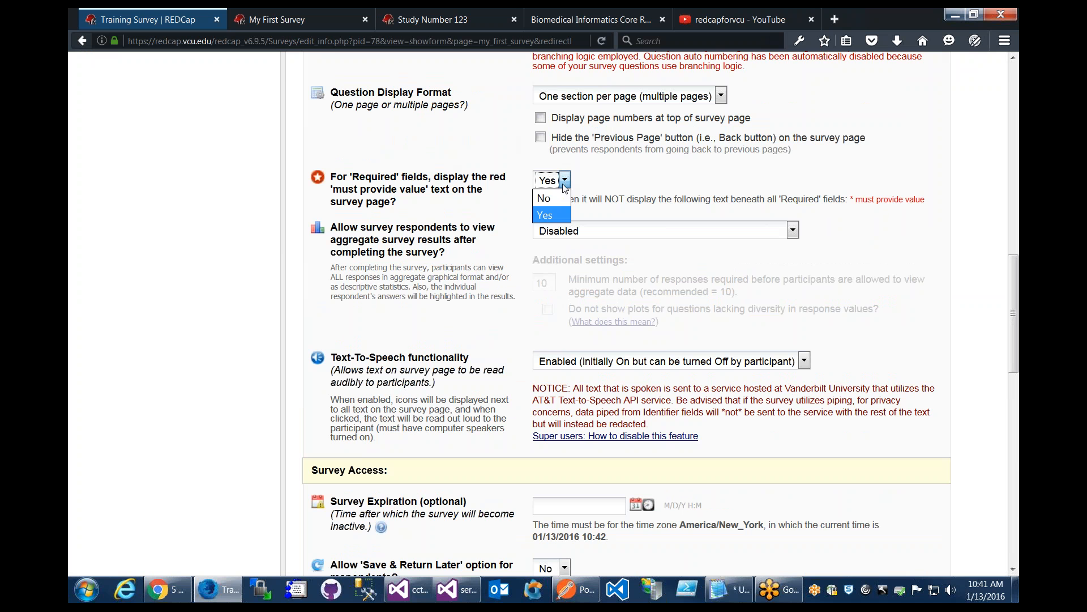
{"action": "left_click", "coordinate": [522, 172]}
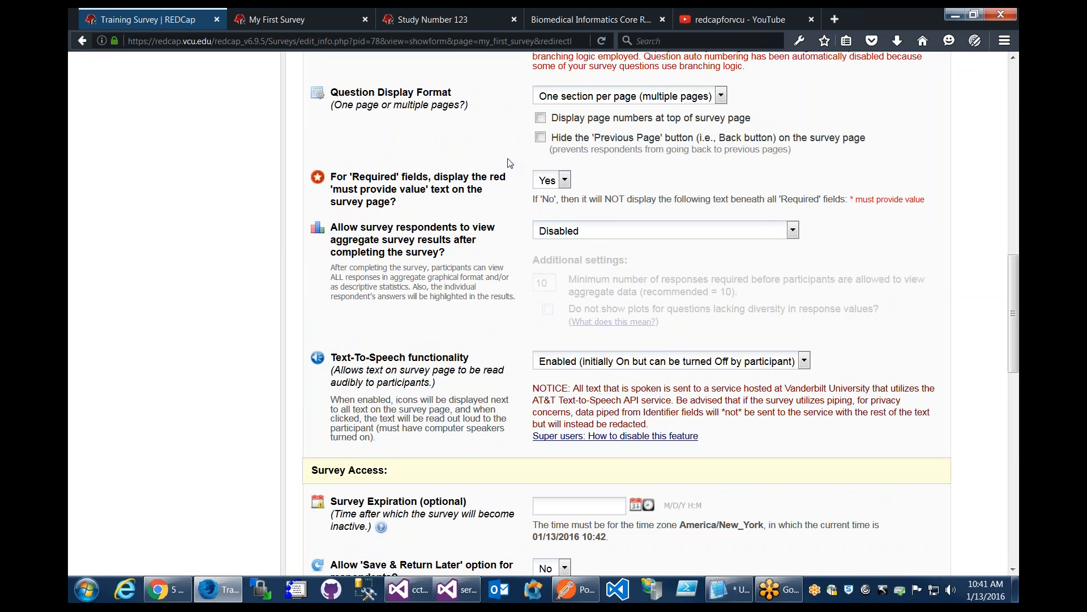
{"action": "left_click_drag", "start_coordinate": [855, 203], "coordinate": [928, 201]}
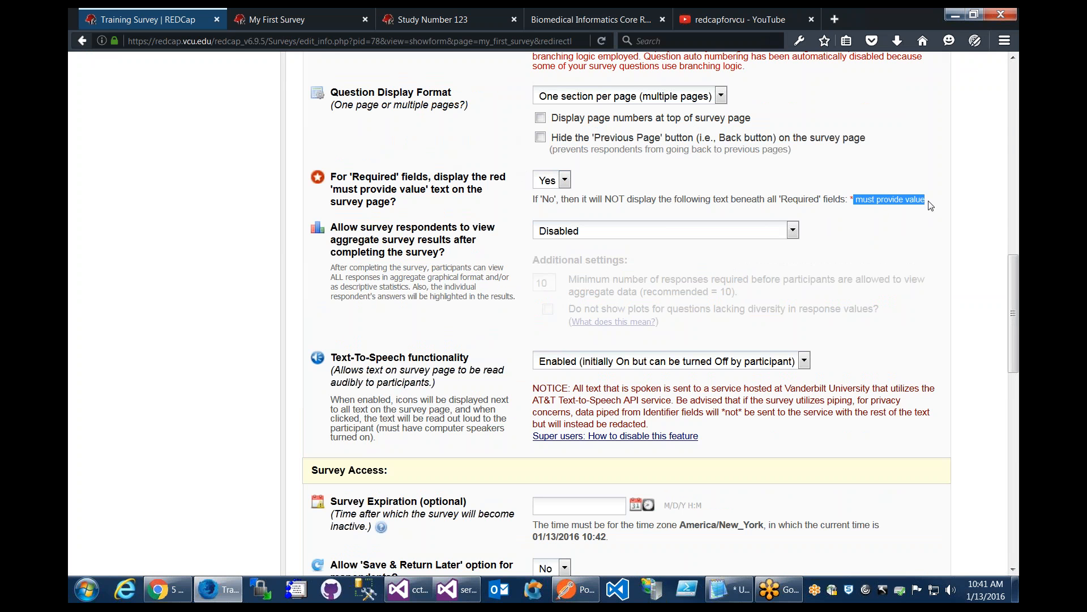
{"action": "left_click", "coordinate": [907, 182]}
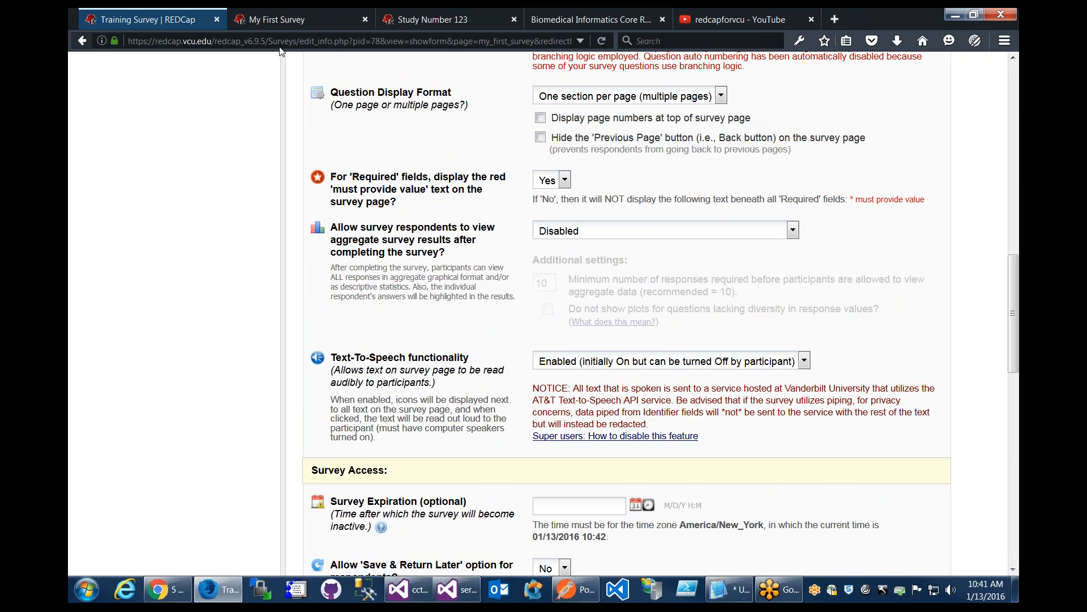
Step: Go back to the first page of the public survey and check its fields for required markers
{"action": "scroll", "coordinate": [479, 199], "scroll_direction": "up", "scroll_amount": 5}
{"action": "scroll", "coordinate": [478, 196], "scroll_direction": "up", "scroll_amount": 2}
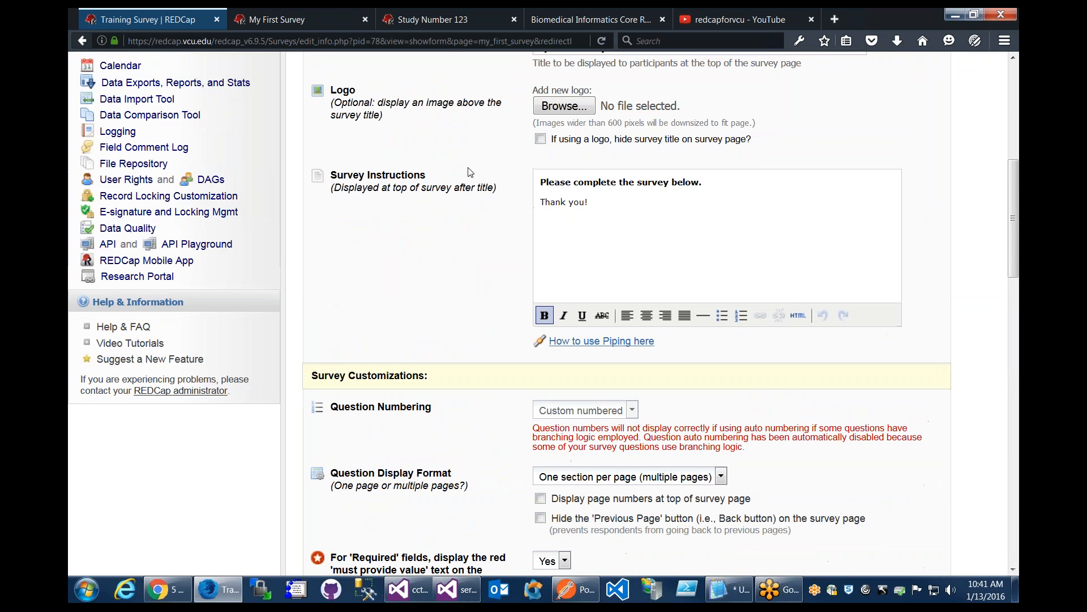
{"action": "scroll", "coordinate": [317, 113], "scroll_direction": "up", "scroll_amount": 3}
{"action": "scroll", "coordinate": [302, 136], "scroll_direction": "up", "scroll_amount": 4}
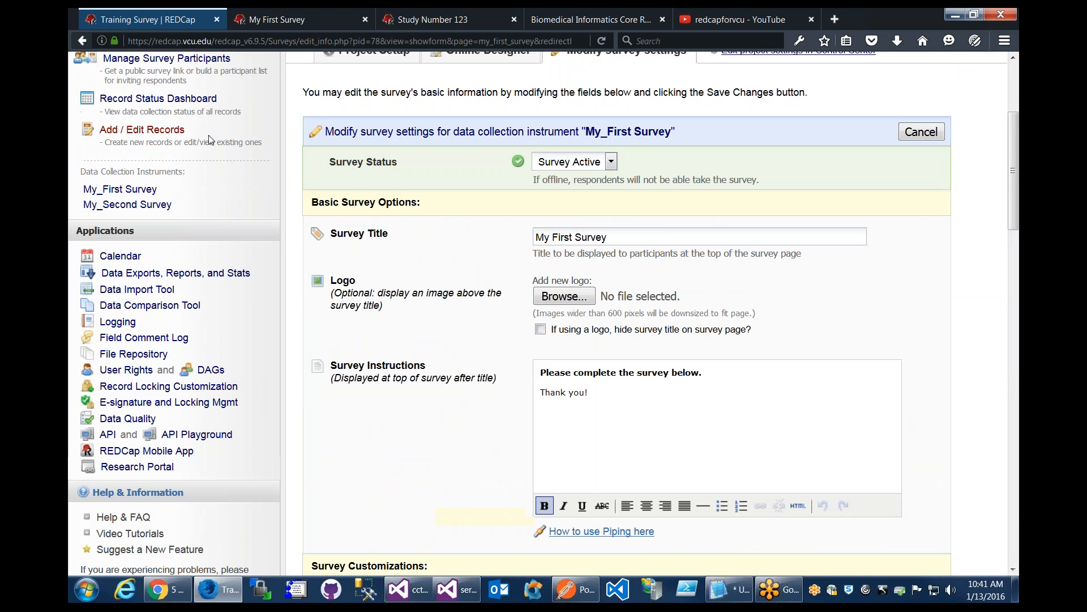
{"action": "left_click", "coordinate": [308, 19]}
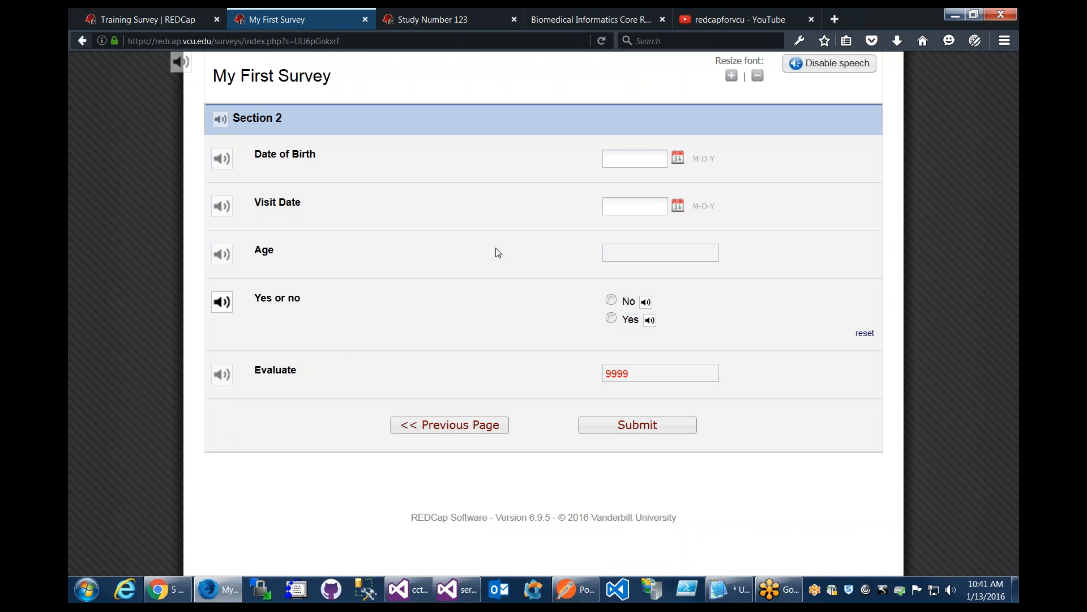
{"action": "left_click", "coordinate": [487, 424]}
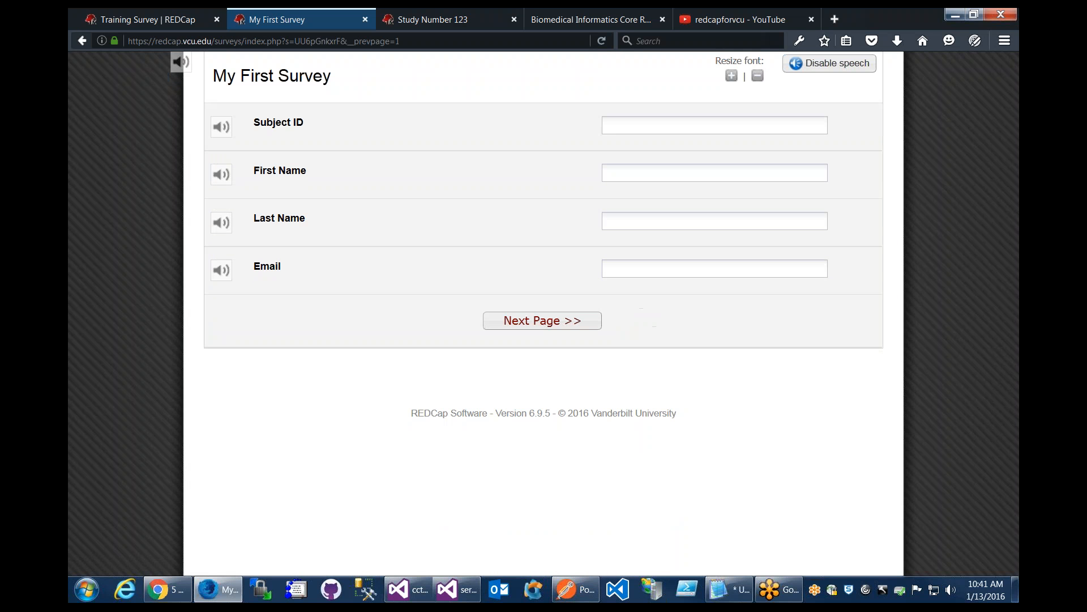
Step: Return to the Training Survey project's instrument list and open the My_First Survey instrument for field editing
{"action": "left_click", "coordinate": [182, 22]}
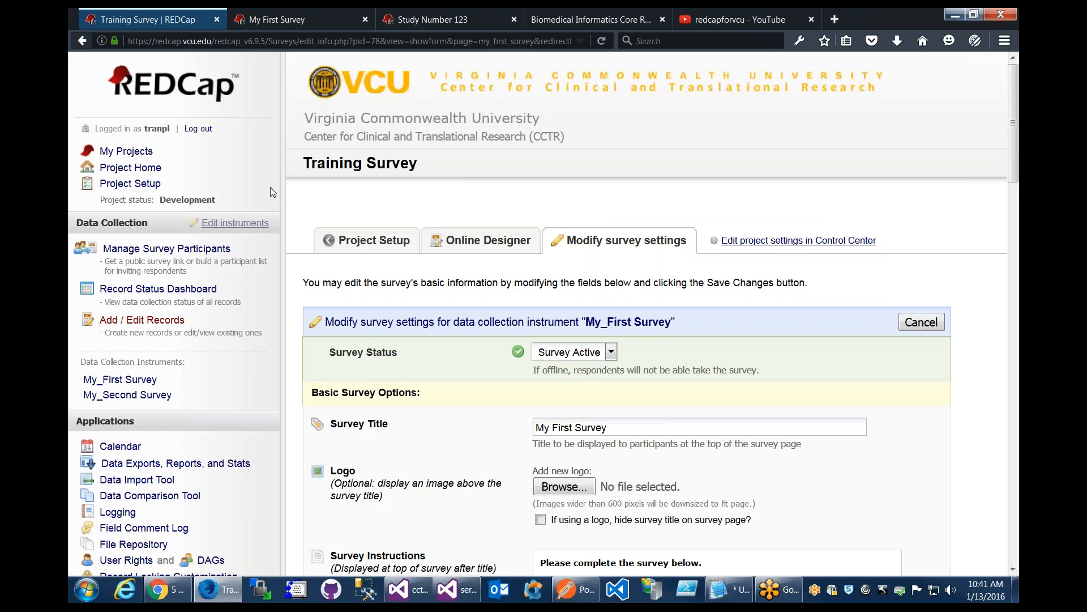
{"action": "left_click", "coordinate": [480, 243]}
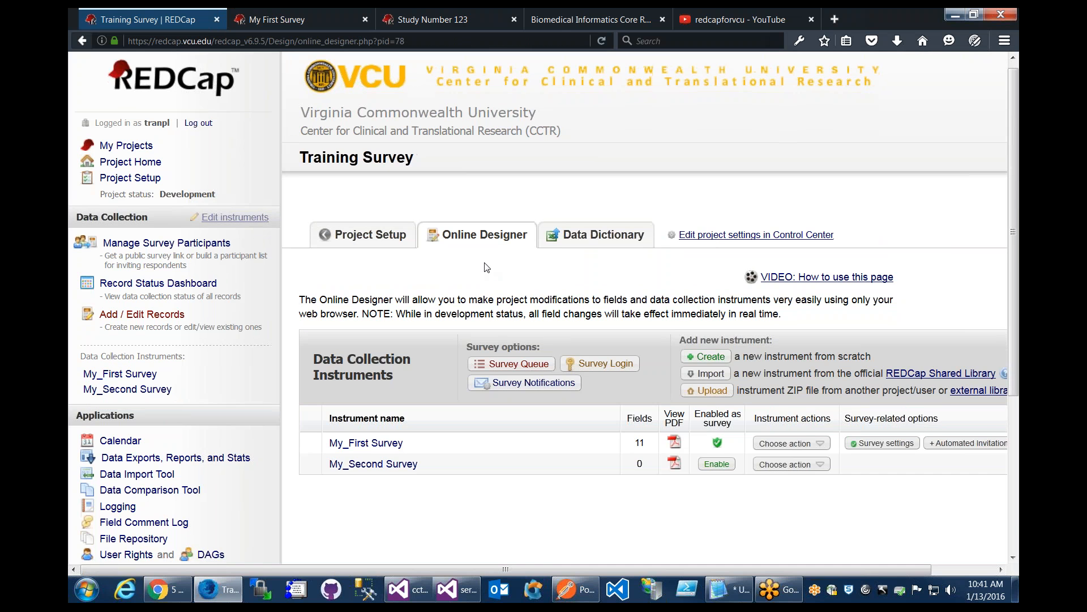
{"action": "scroll", "coordinate": [484, 262], "scroll_direction": "down", "scroll_amount": 3}
{"action": "left_click", "coordinate": [366, 258]}
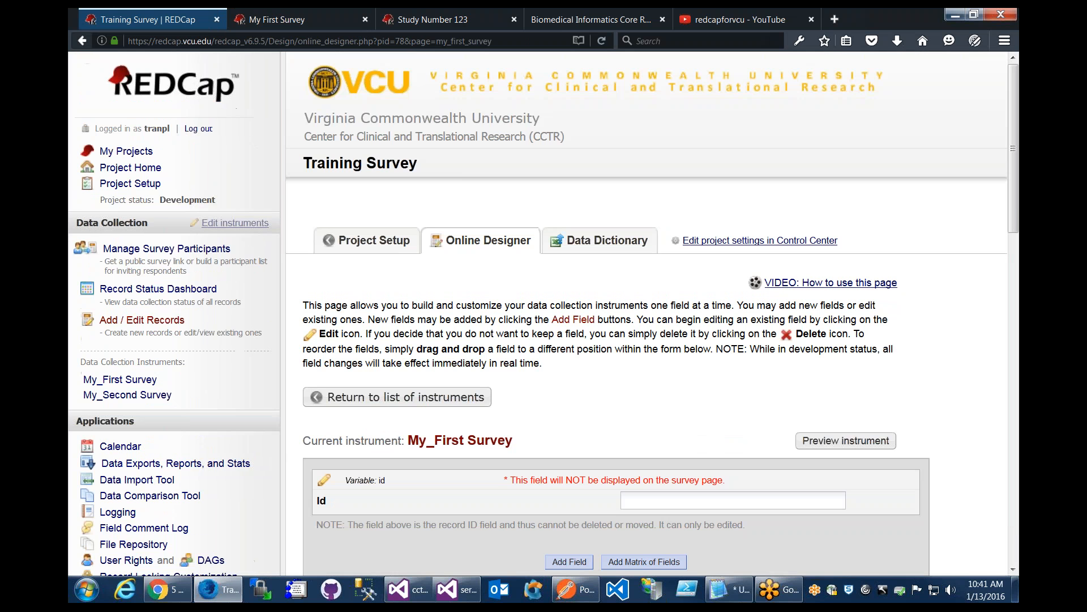
Step: Make the First Name field required and save the field
{"action": "scroll", "coordinate": [374, 283], "scroll_direction": "down", "scroll_amount": 5}
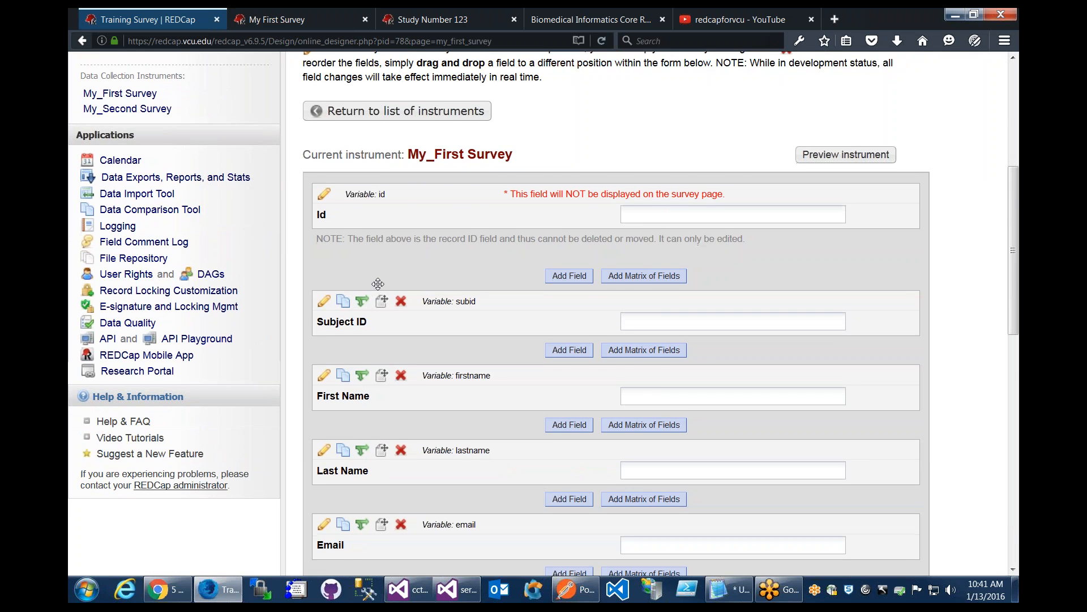
{"action": "scroll", "coordinate": [351, 290], "scroll_direction": "down", "scroll_amount": 2}
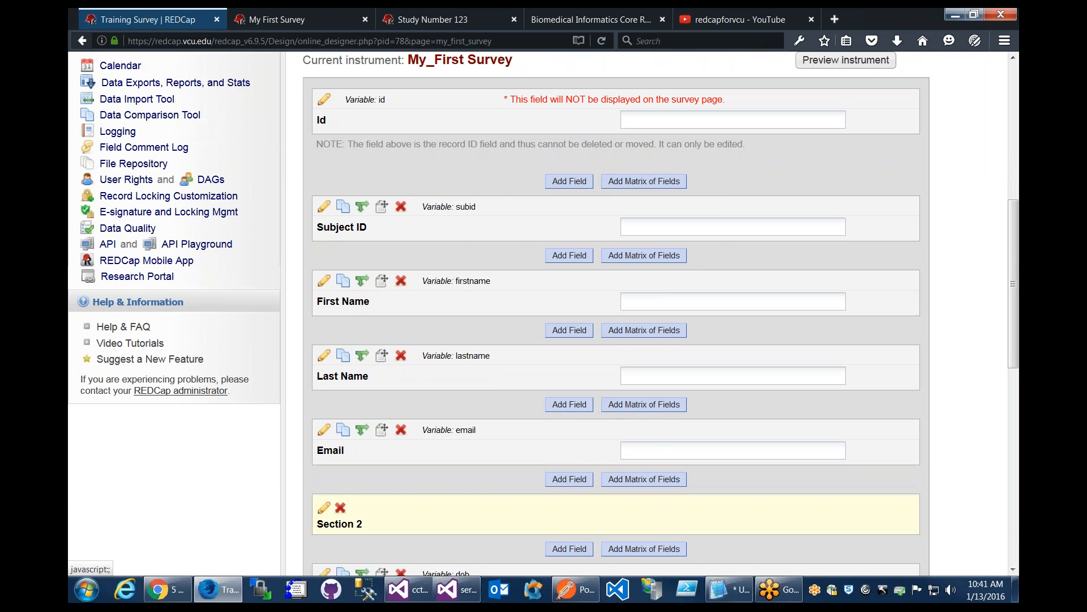
{"action": "left_click", "coordinate": [324, 284]}
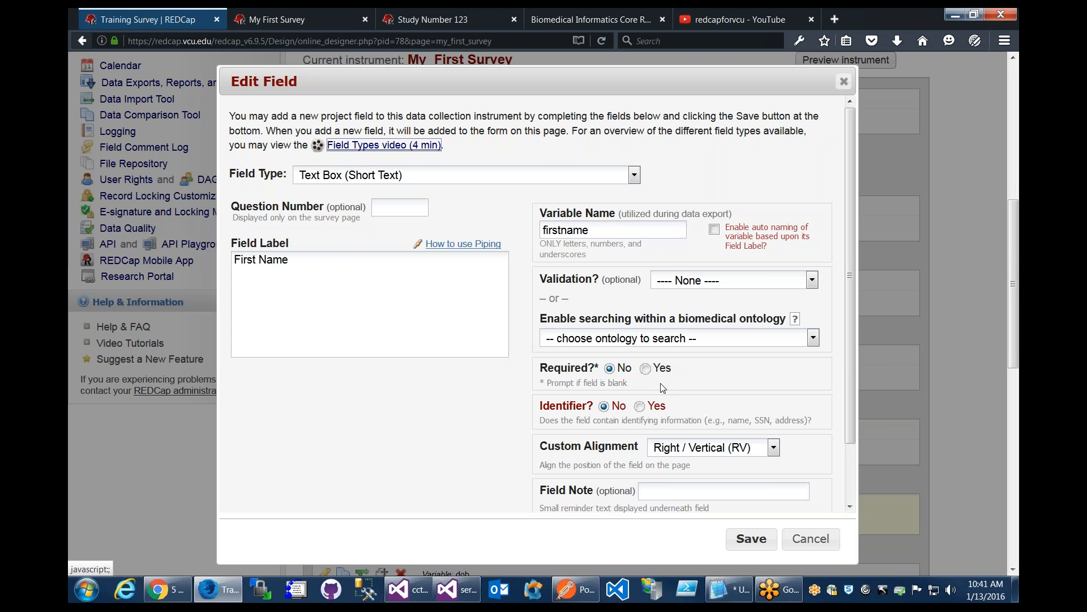
{"action": "left_click", "coordinate": [645, 371]}
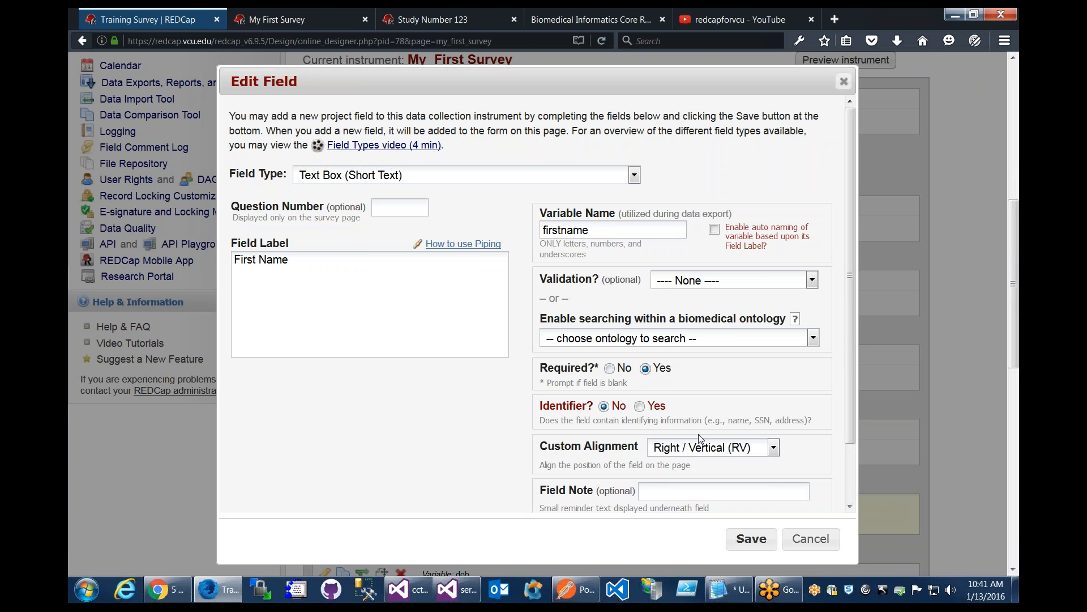
{"action": "left_click", "coordinate": [747, 541]}
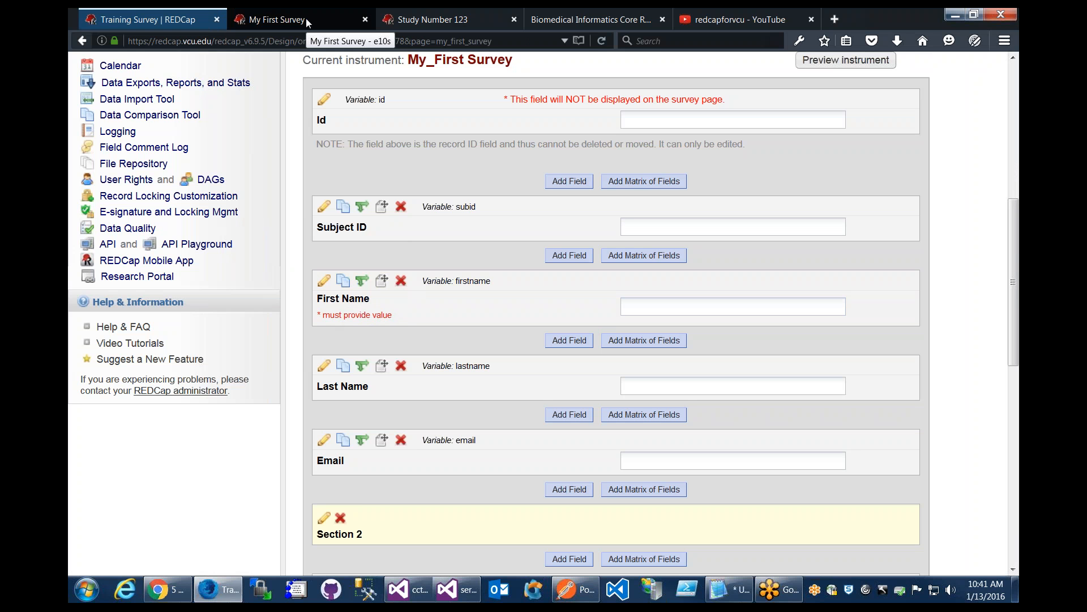
Step: Reopen the survey settings of My_First Survey and review the 'must provide value' text option for required fields
{"action": "scroll", "coordinate": [487, 170], "scroll_direction": "up", "scroll_amount": 4}
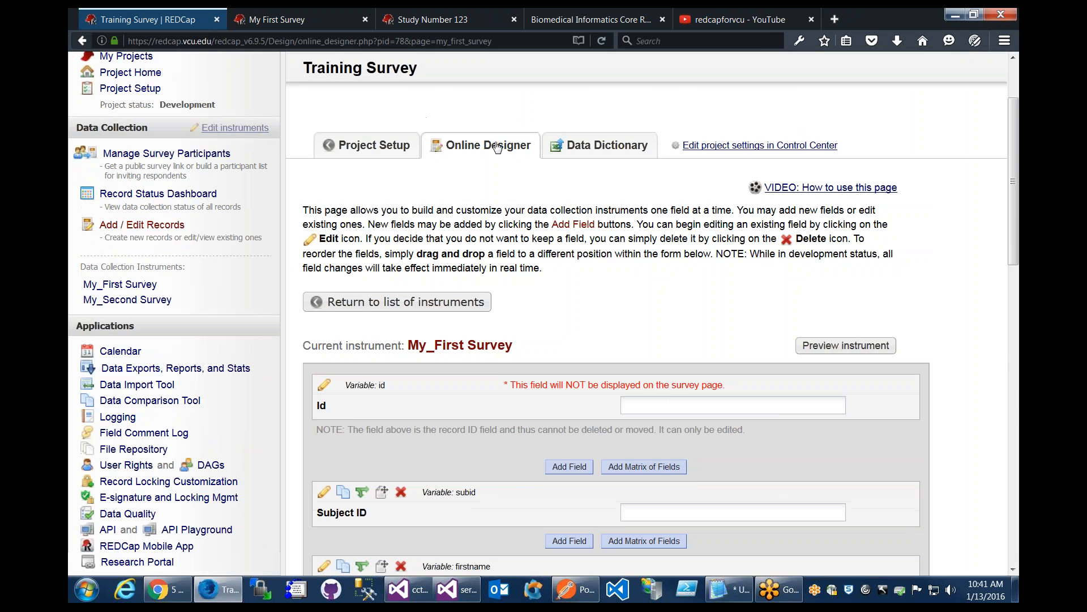
{"action": "left_click", "coordinate": [494, 146]}
{"action": "left_click", "coordinate": [882, 447]}
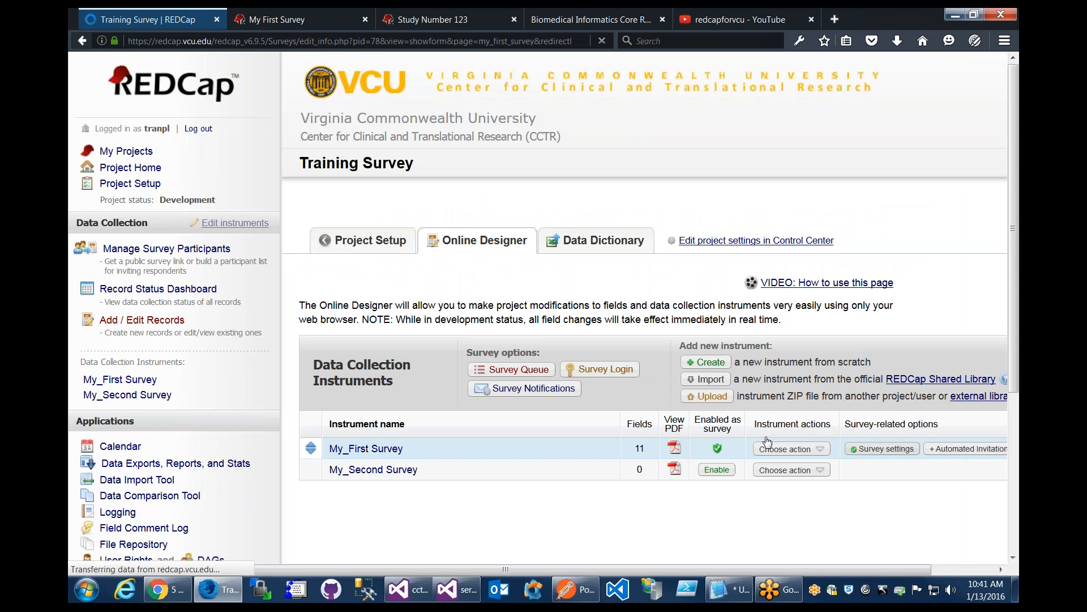
{"action": "scroll", "coordinate": [731, 365], "scroll_direction": "down", "scroll_amount": 10}
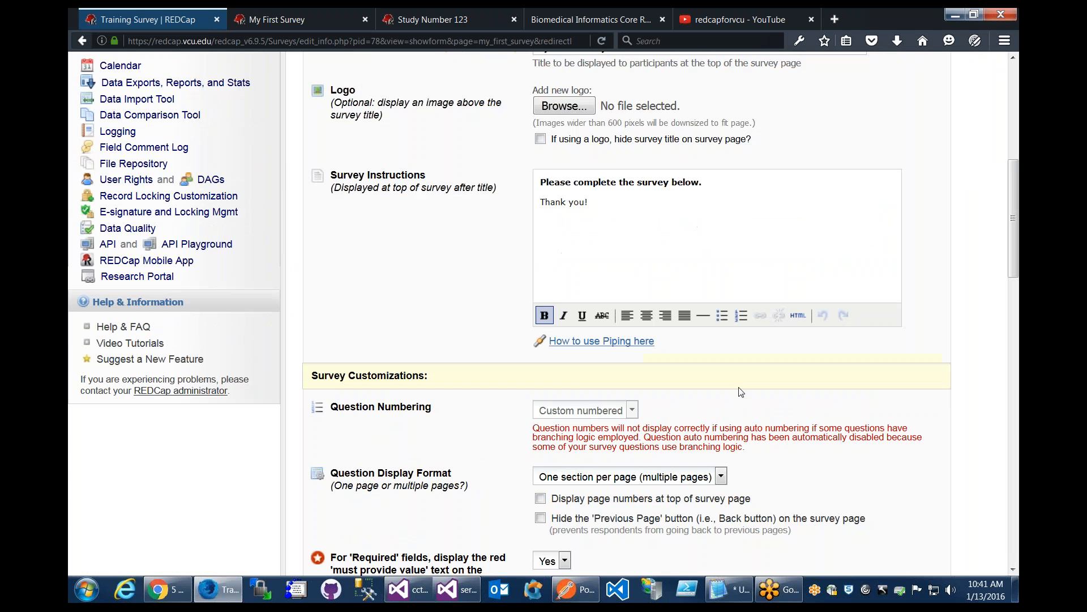
{"action": "left_click_drag", "start_coordinate": [851, 295], "coordinate": [928, 294]}
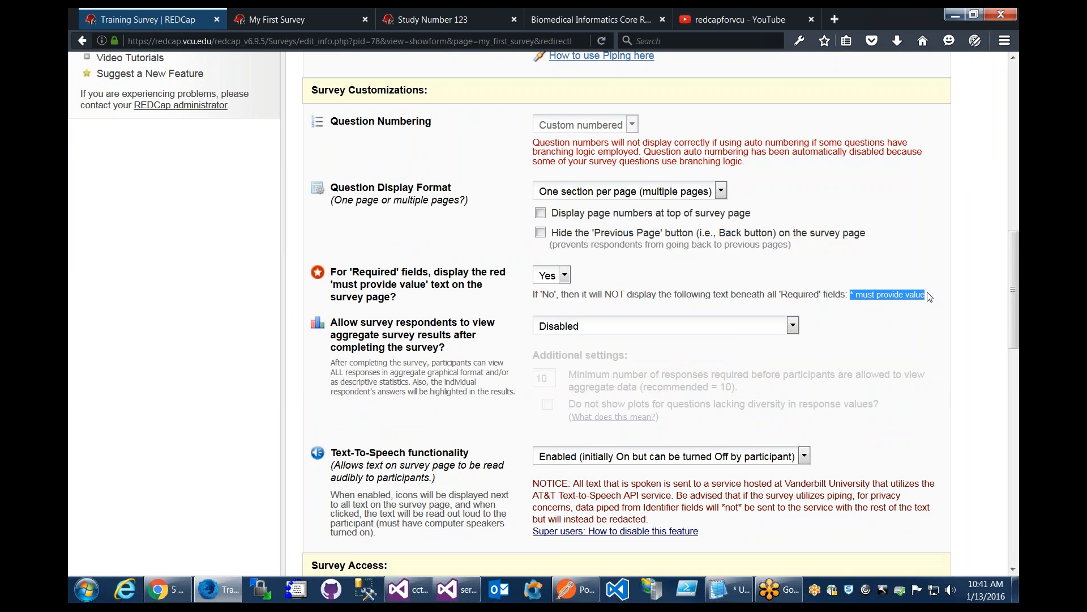
Step: Reload the public My First Survey page and check the First Name field for its required marker
{"action": "left_click", "coordinate": [296, 20]}
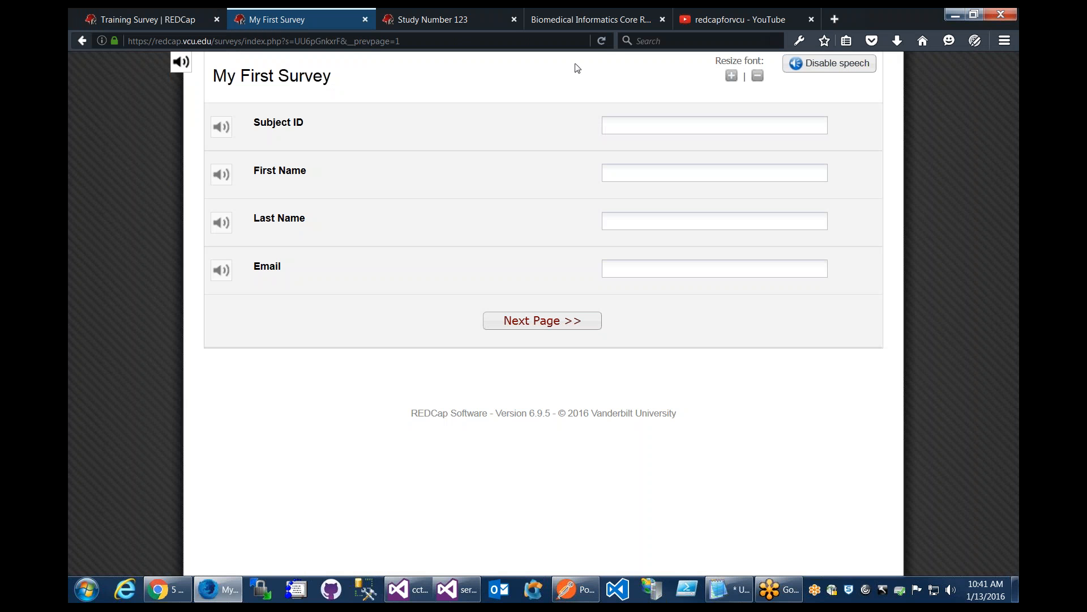
{"action": "left_click", "coordinate": [602, 41]}
{"action": "left_click", "coordinate": [530, 313]}
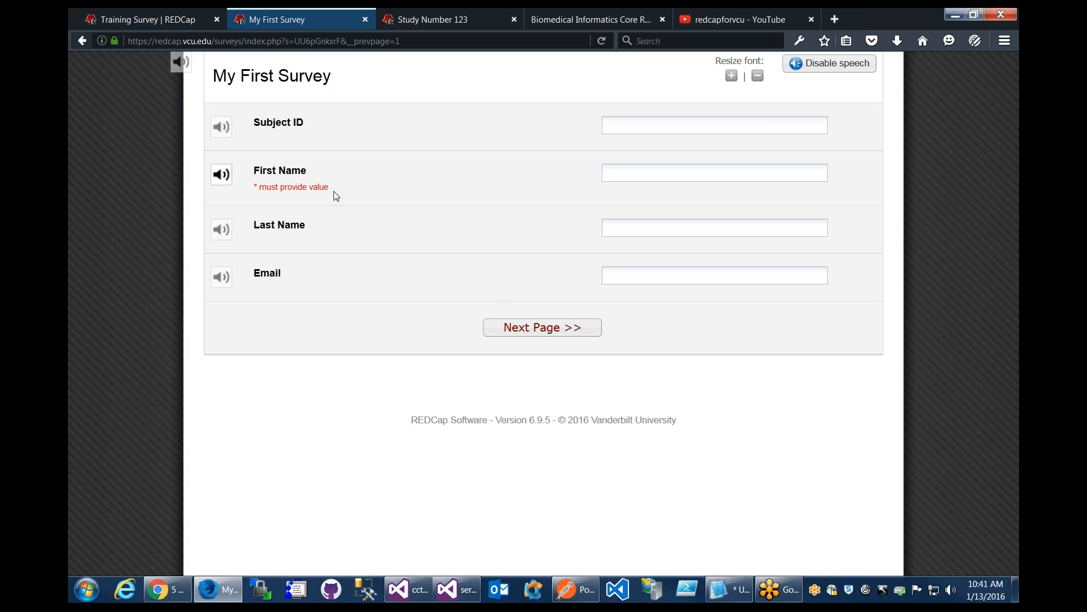
{"action": "left_click_drag", "start_coordinate": [331, 190], "coordinate": [292, 188]}
{"action": "left_click", "coordinate": [316, 177]}
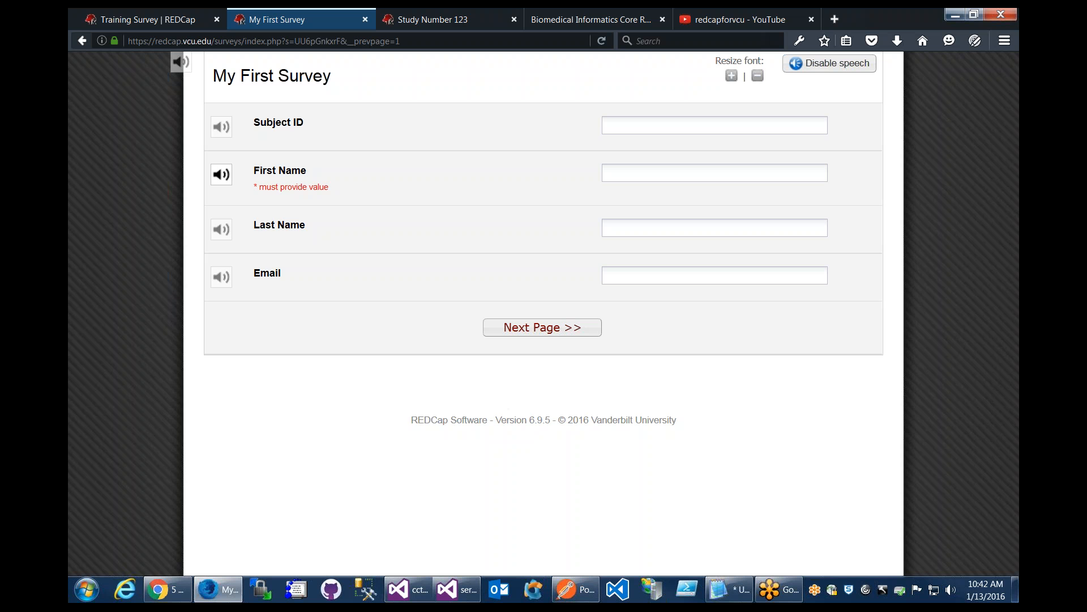
Step: Return to the survey settings and examine the choices for letting respondents view aggregate survey results
{"action": "left_click", "coordinate": [182, 21]}
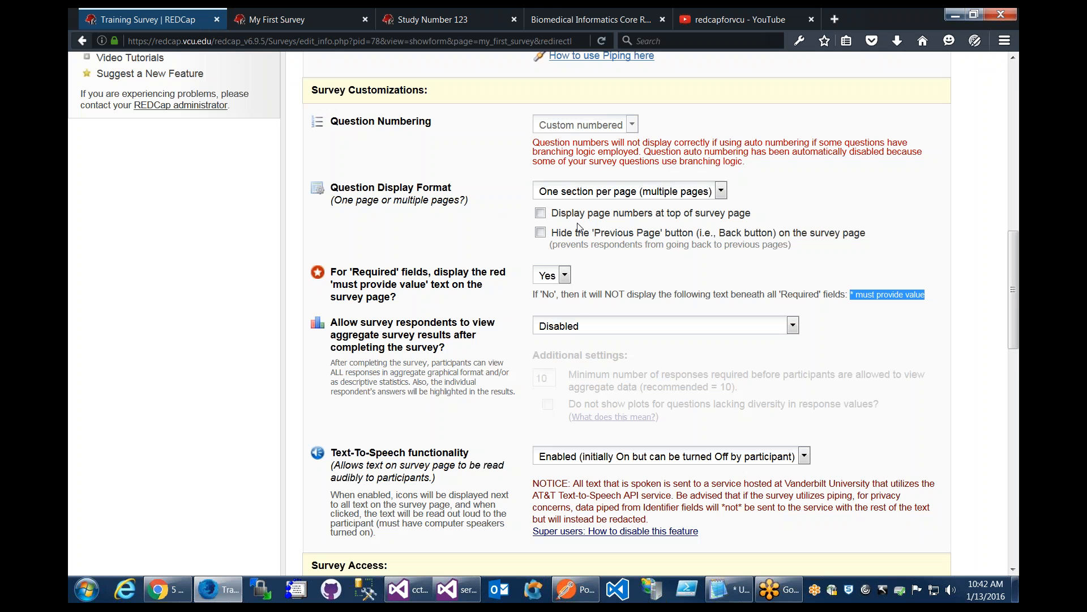
{"action": "scroll", "coordinate": [579, 226], "scroll_direction": "down", "scroll_amount": 3}
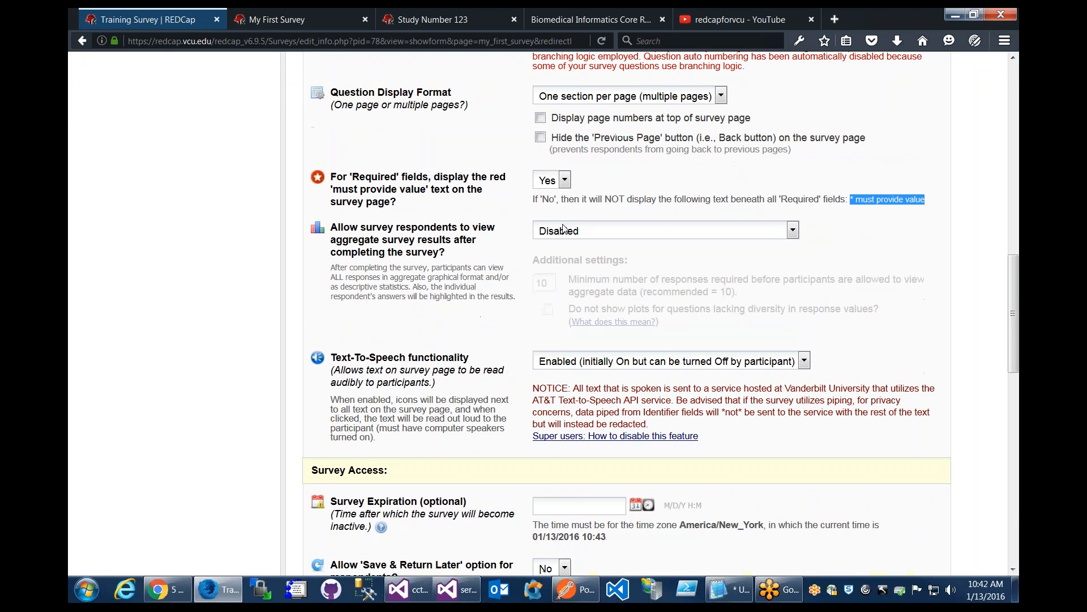
{"action": "left_click", "coordinate": [484, 217]}
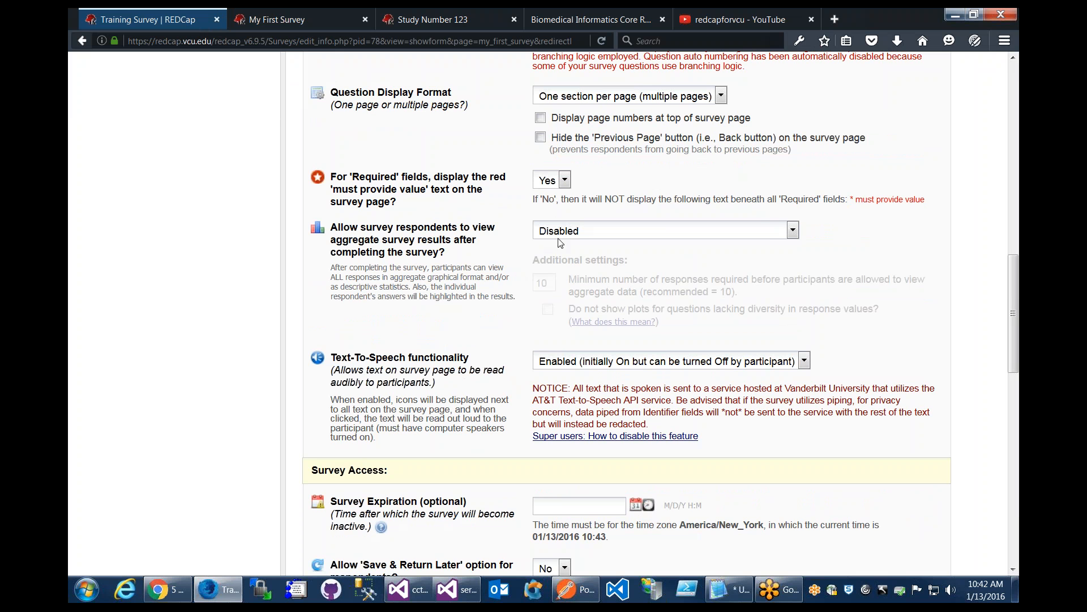
{"action": "left_click", "coordinate": [579, 232]}
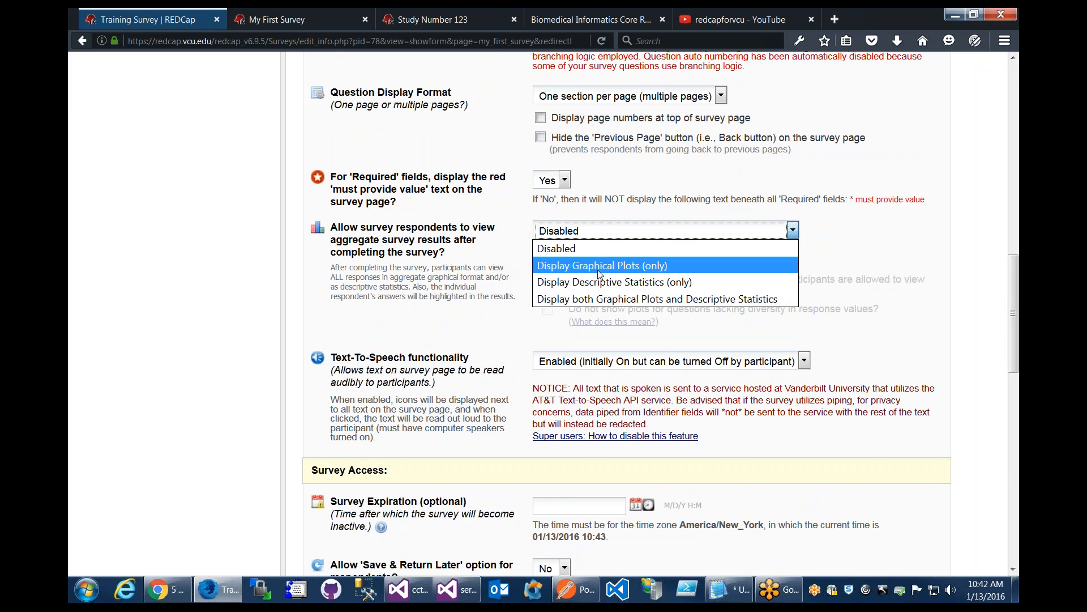
{"action": "left_click", "coordinate": [464, 235]}
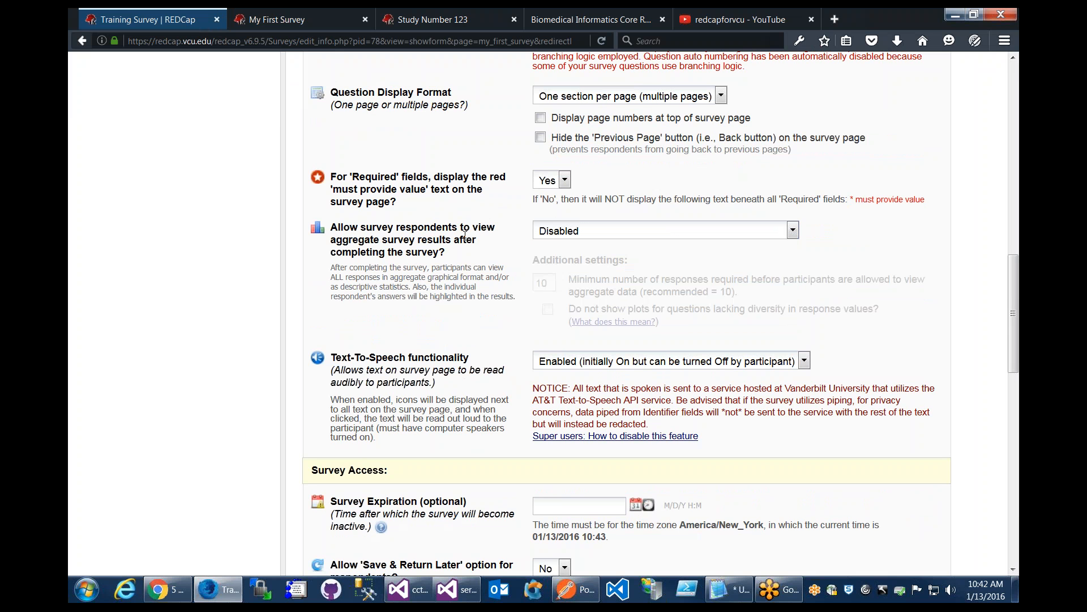
Step: Try to set the aggregate survey results to Display Graphical Plots (only), and check the redirect setting in the survey termination options
{"action": "scroll", "coordinate": [464, 235], "scroll_direction": "up", "scroll_amount": 3}
{"action": "scroll", "coordinate": [476, 265], "scroll_direction": "down", "scroll_amount": 3}
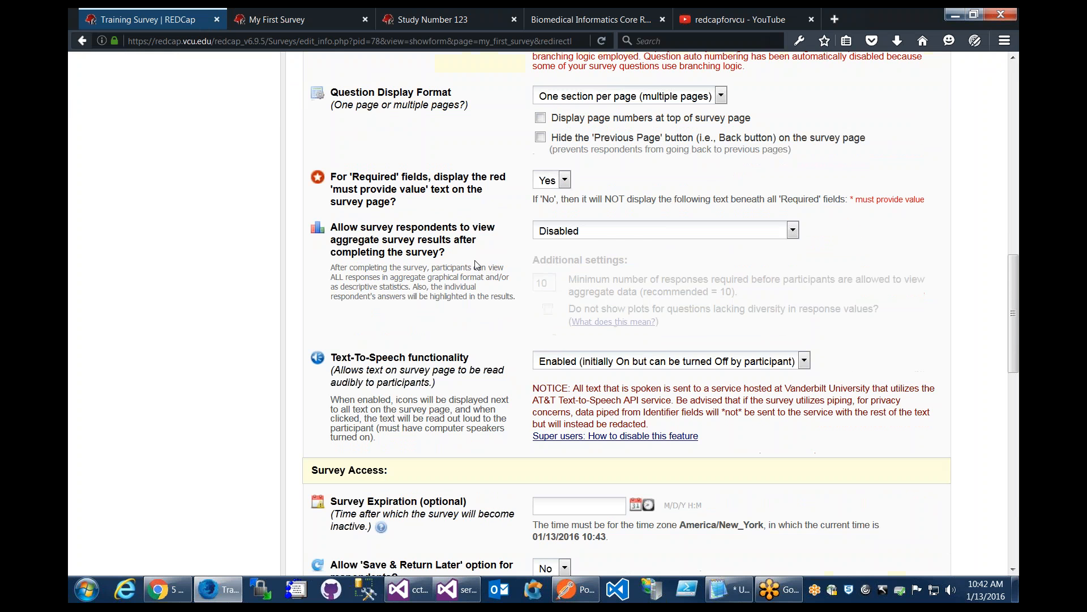
{"action": "left_click", "coordinate": [649, 232]}
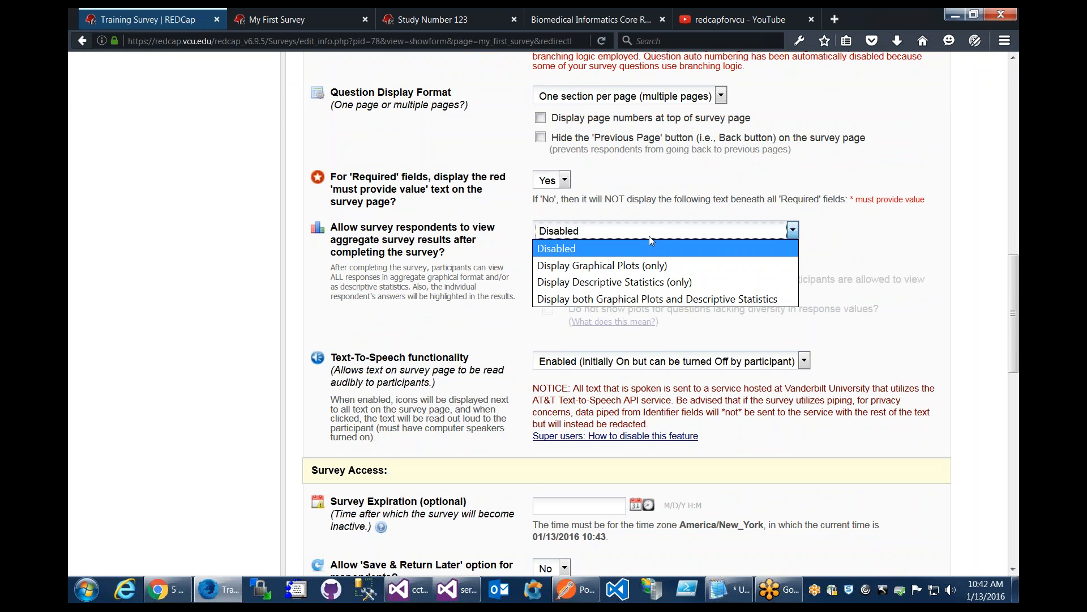
{"action": "left_click", "coordinate": [622, 267]}
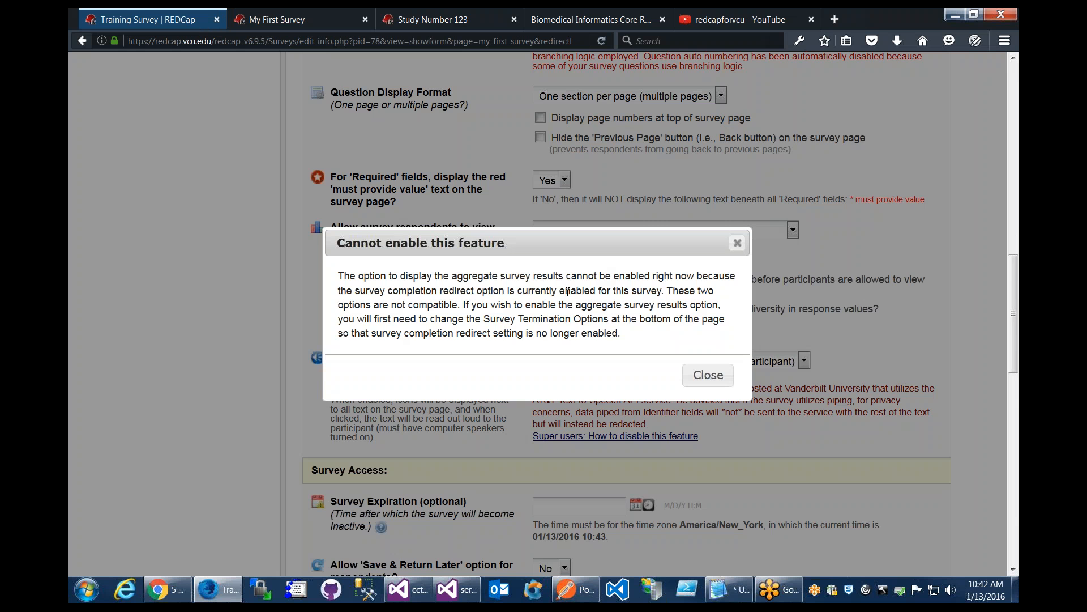
{"action": "scroll", "coordinate": [538, 266], "scroll_direction": "down", "scroll_amount": 6}
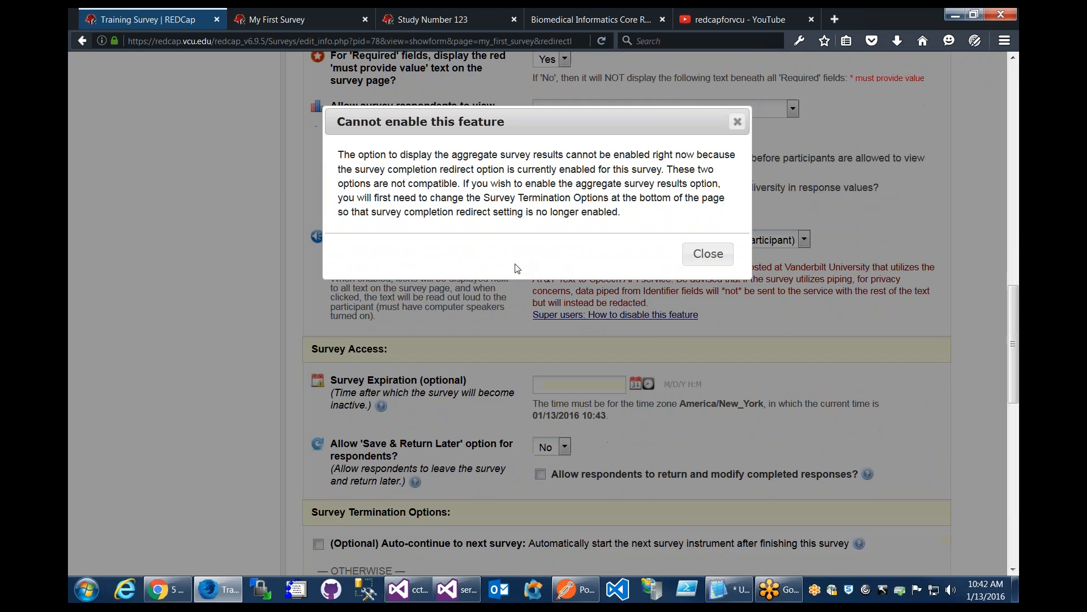
{"action": "scroll", "coordinate": [497, 290], "scroll_direction": "down", "scroll_amount": 3}
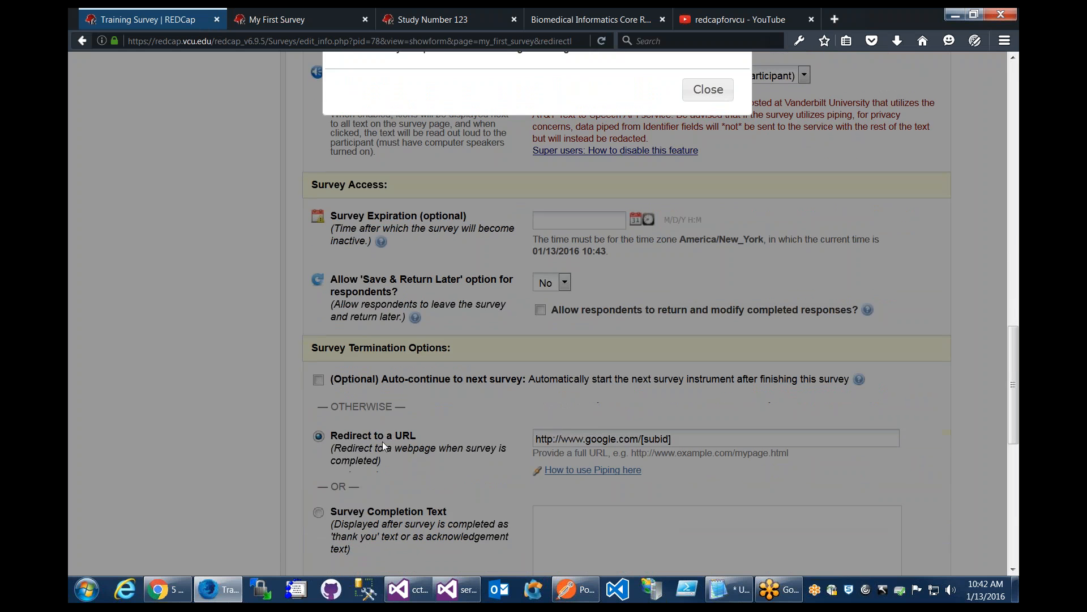
{"action": "scroll", "coordinate": [382, 441], "scroll_direction": "up", "scroll_amount": 3}
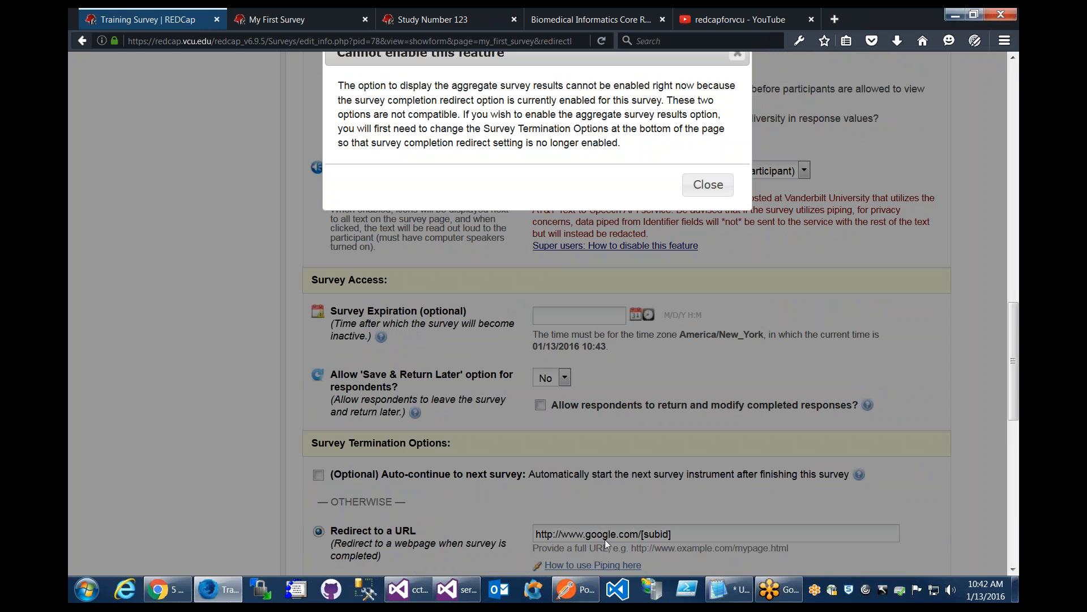
{"action": "scroll", "coordinate": [480, 300], "scroll_direction": "up", "scroll_amount": 3}
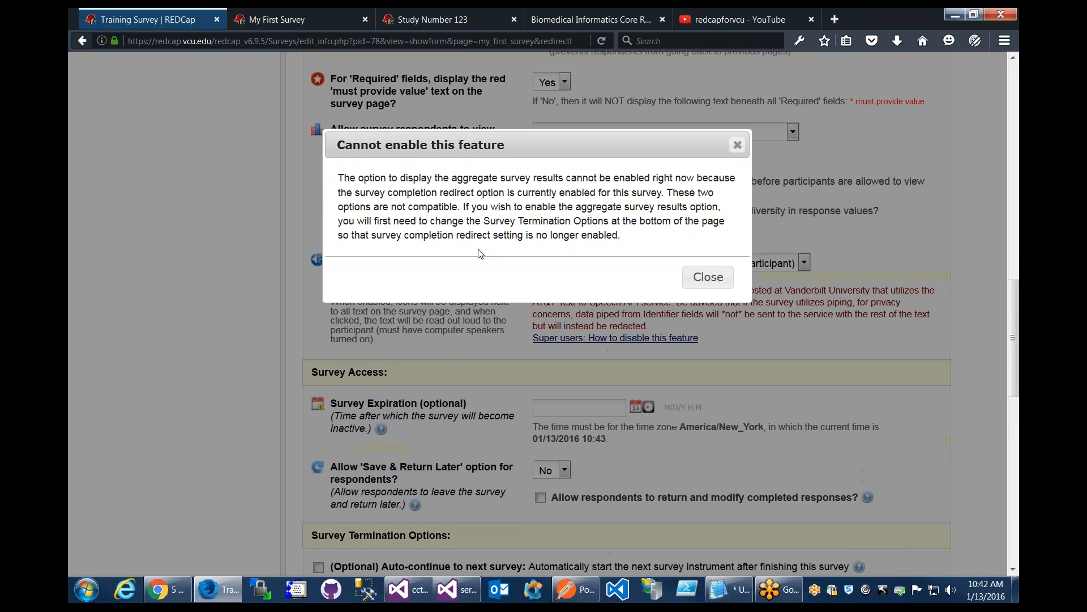
{"action": "left_click", "coordinate": [704, 280]}
Step: Enable auto-continue to the next survey and choose Survey Completion Text instead of the URL redirect
{"action": "scroll", "coordinate": [704, 280], "scroll_direction": "down", "scroll_amount": 6}
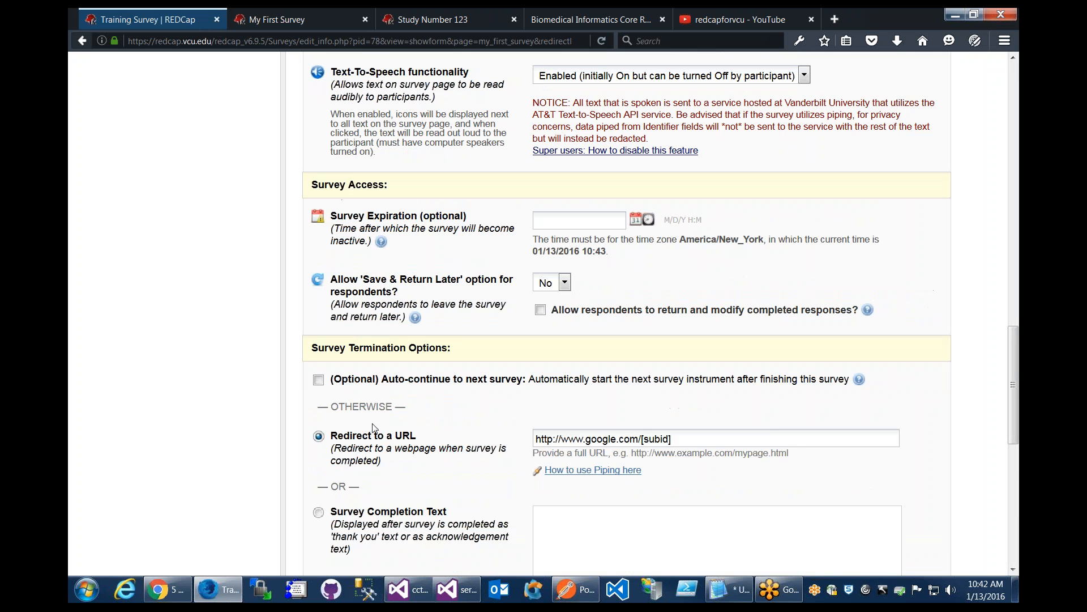
{"action": "left_click", "coordinate": [320, 382]}
{"action": "left_click", "coordinate": [319, 511]}
Step: Set the respondents' view of aggregate survey results to Display Graphical Plots (only)
{"action": "scroll", "coordinate": [571, 229], "scroll_direction": "up", "scroll_amount": 5}
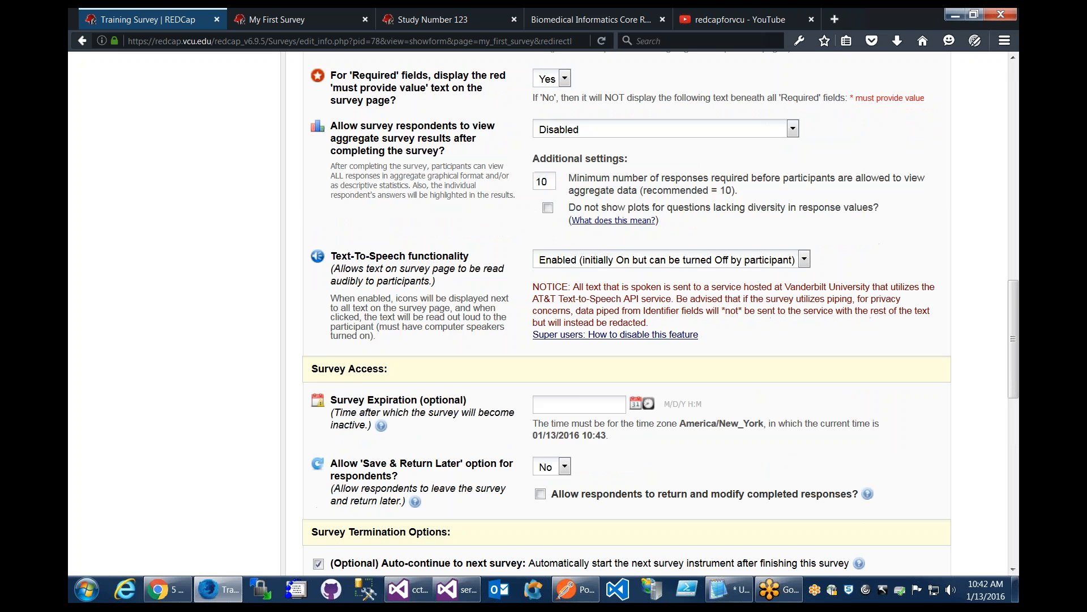
{"action": "left_click", "coordinate": [570, 228]}
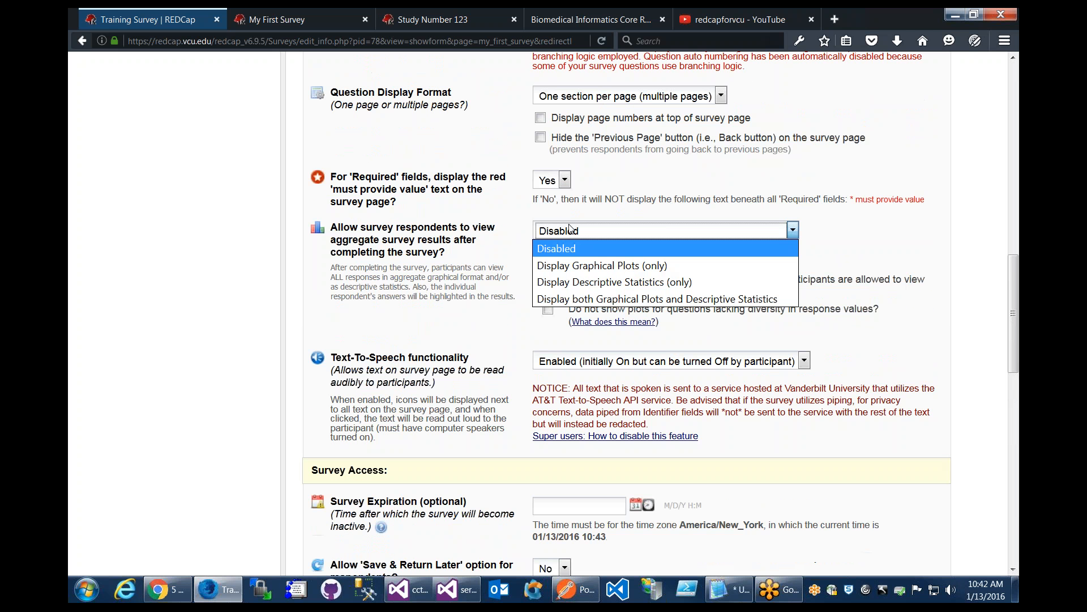
{"action": "left_click", "coordinate": [580, 269]}
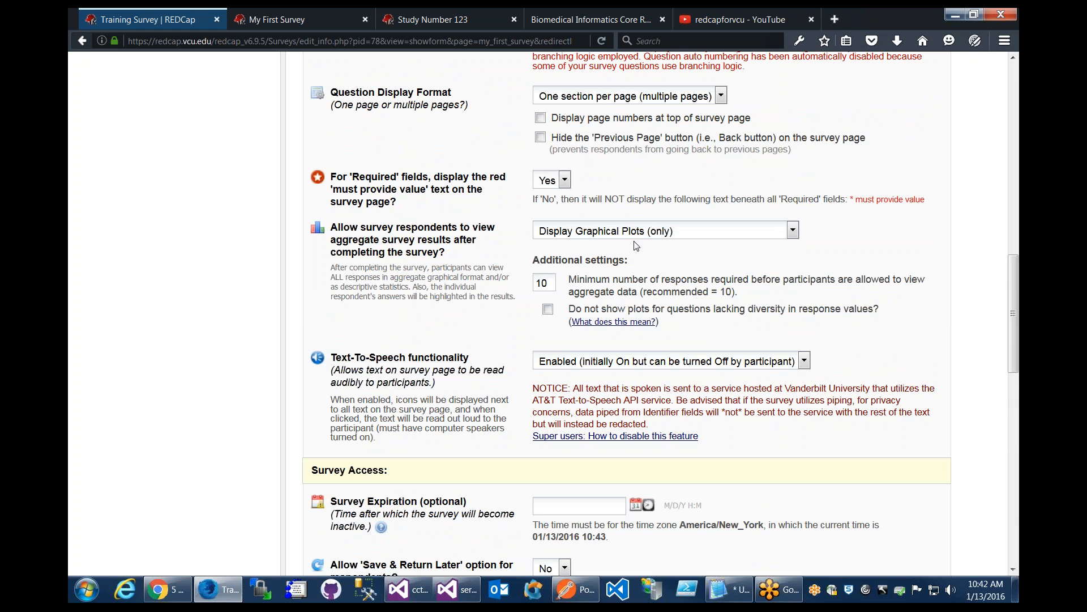
{"action": "left_click", "coordinate": [647, 235]}
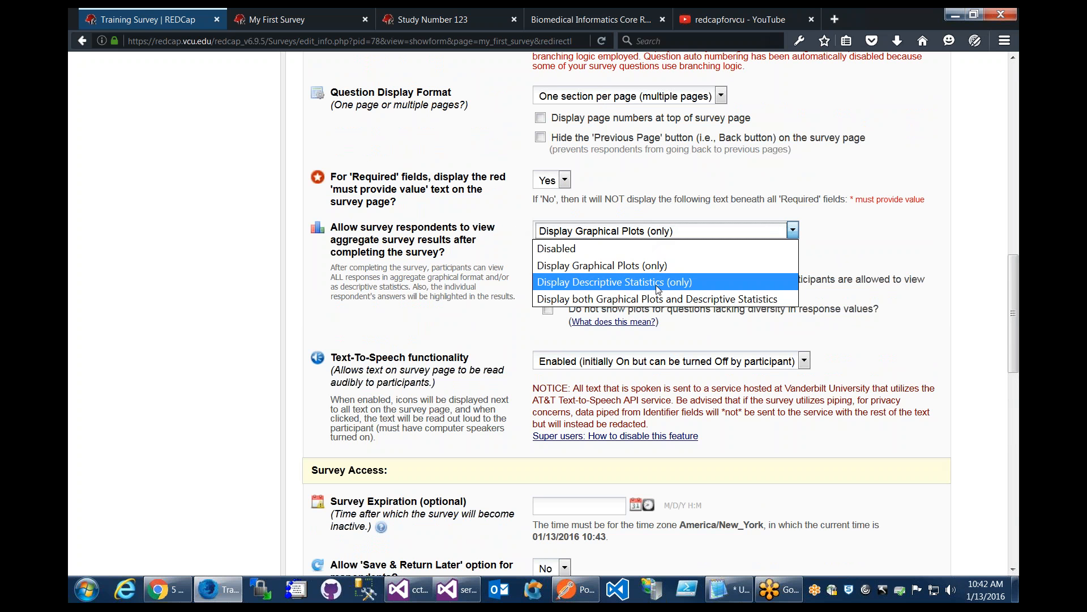
{"action": "left_click", "coordinate": [623, 265]}
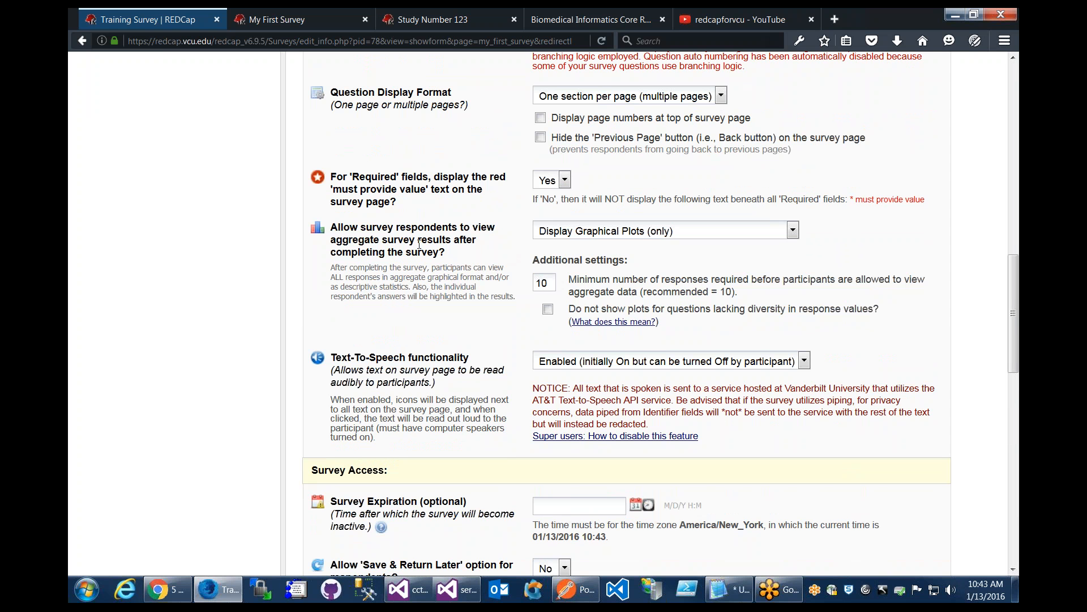
Step: Review the aggregate survey results question and the Text-To-Speech functionality setting
{"action": "scroll", "coordinate": [424, 235], "scroll_direction": "down", "scroll_amount": 3}
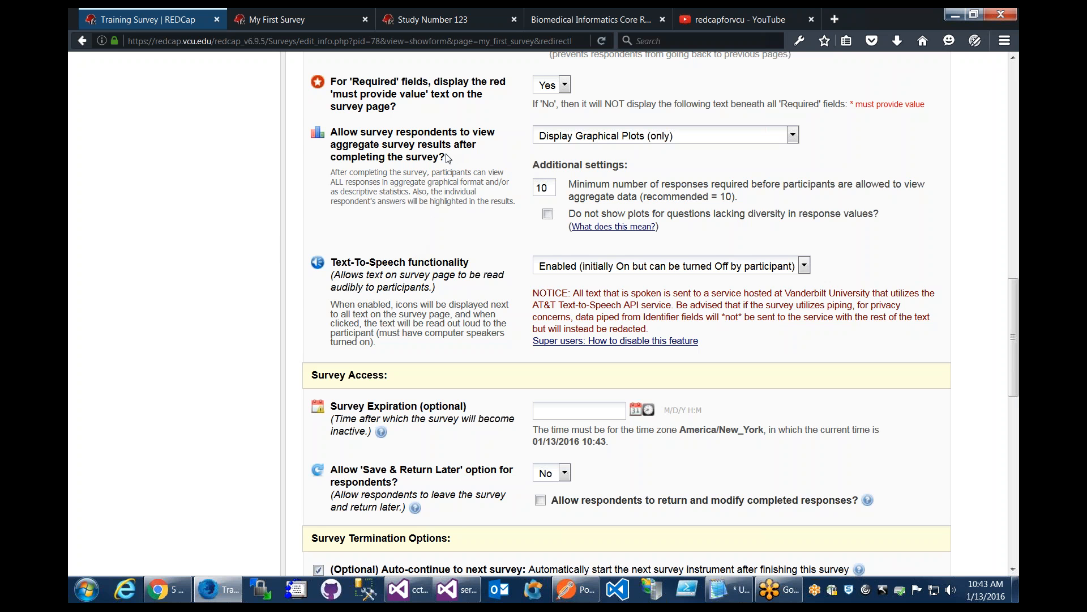
{"action": "left_click_drag", "start_coordinate": [445, 158], "coordinate": [329, 132]}
{"action": "left_click", "coordinate": [410, 142]}
{"action": "scroll", "coordinate": [477, 216], "scroll_direction": "down", "scroll_amount": 3}
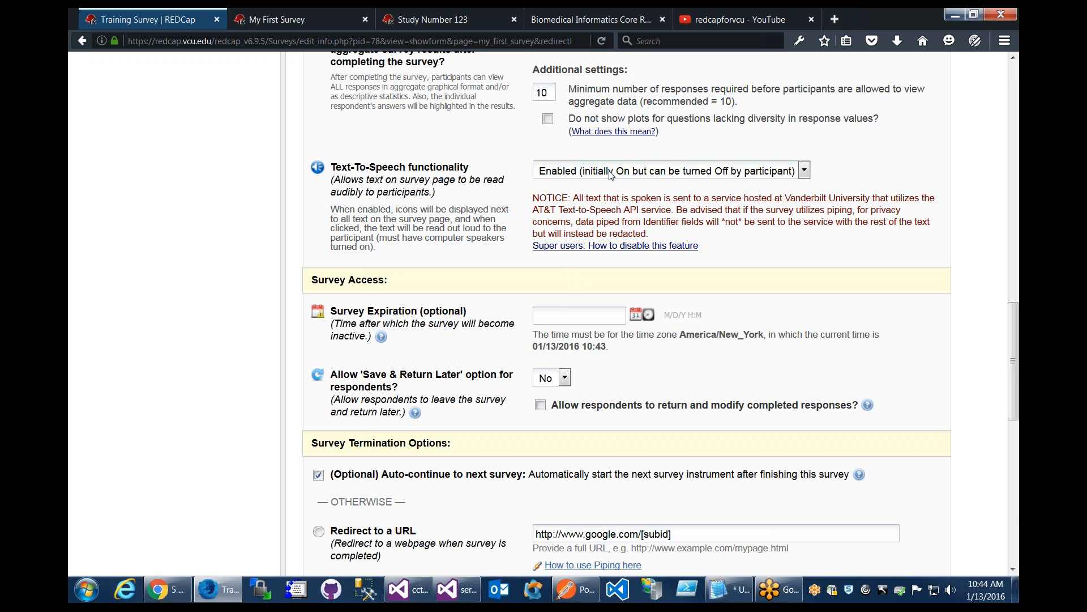
Step: Compare the speech controls on the public My First Survey page with the available Text-To-Speech functionality options
{"action": "left_click", "coordinate": [288, 19]}
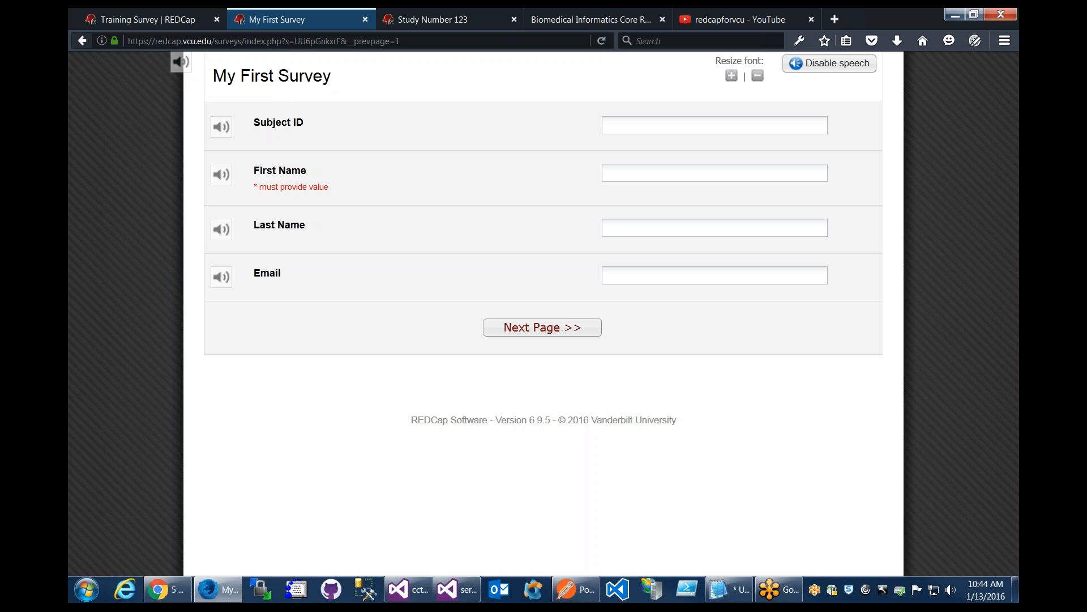
{"action": "left_click_drag", "start_coordinate": [213, 77], "coordinate": [350, 85]}
{"action": "left_click_drag", "start_coordinate": [334, 78], "coordinate": [313, 77]}
{"action": "left_click", "coordinate": [341, 80]}
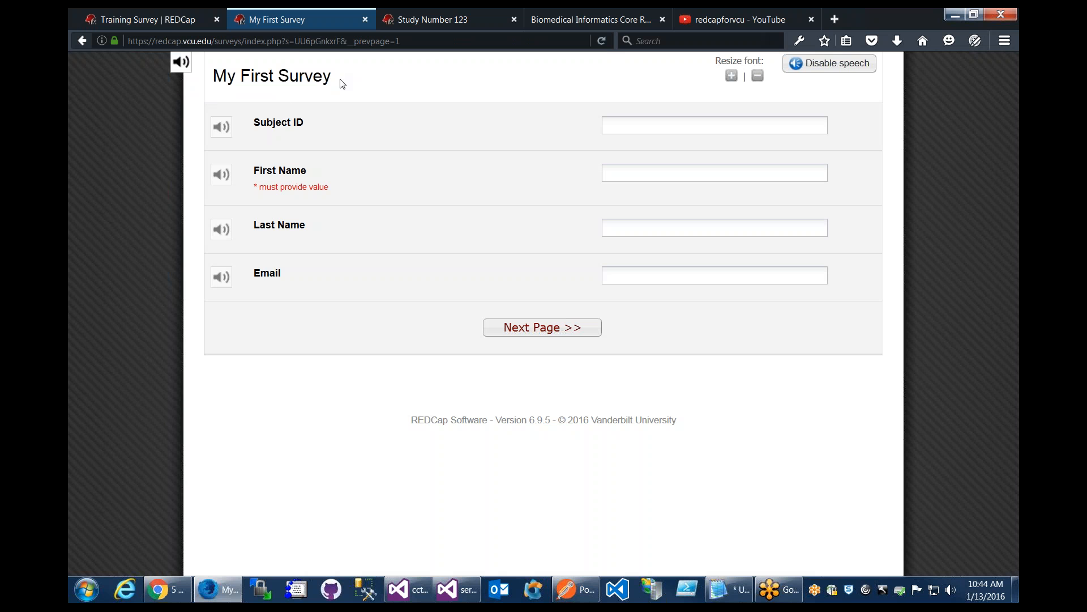
{"action": "left_click", "coordinate": [170, 22]}
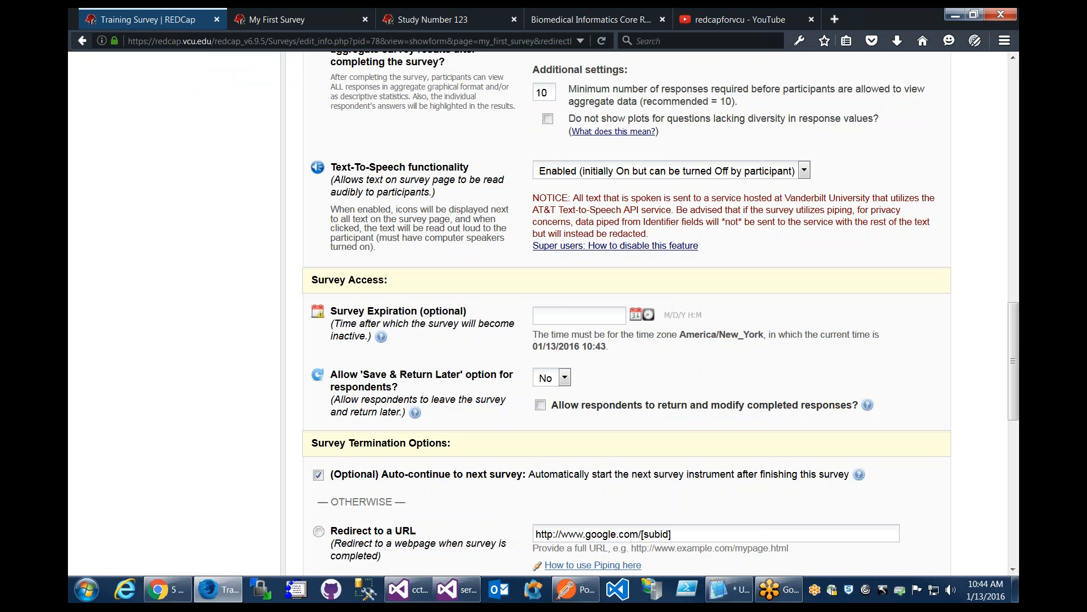
{"action": "left_click", "coordinate": [270, 22]}
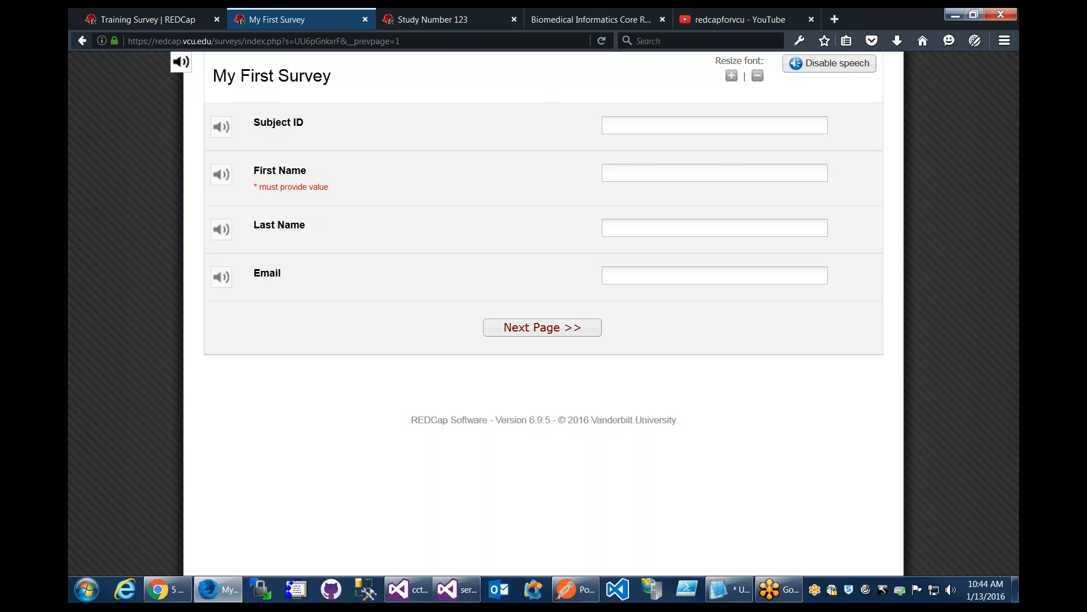
{"action": "left_click", "coordinate": [181, 20]}
{"action": "left_click", "coordinate": [726, 173]}
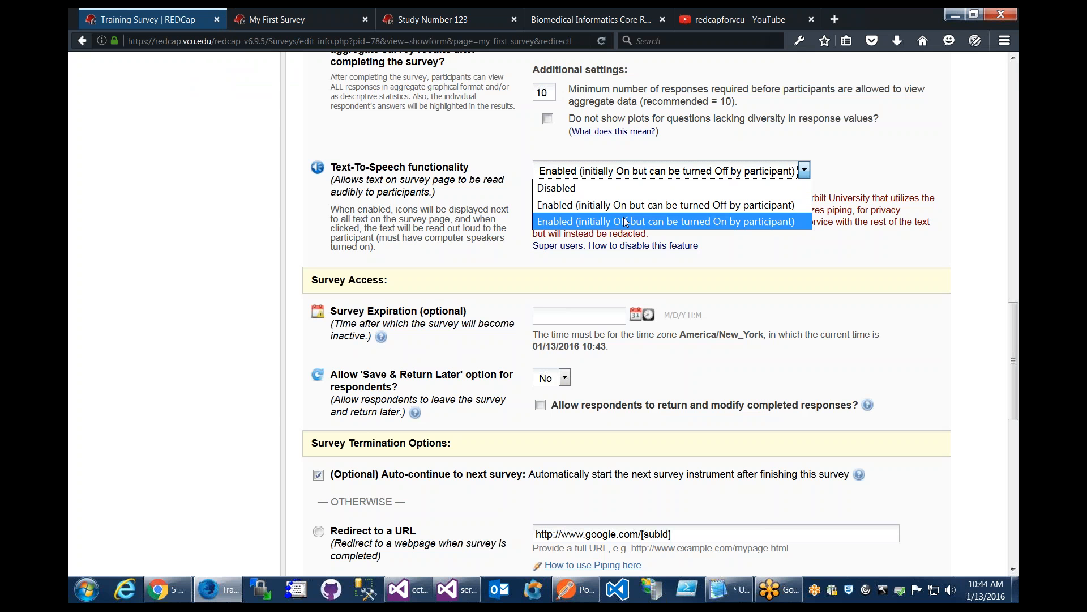
{"action": "left_click", "coordinate": [489, 231]}
Step: Check the Survey Expiration date and time picker in the Survey Access settings without setting a date
{"action": "scroll", "coordinate": [489, 232], "scroll_direction": "down", "scroll_amount": 3}
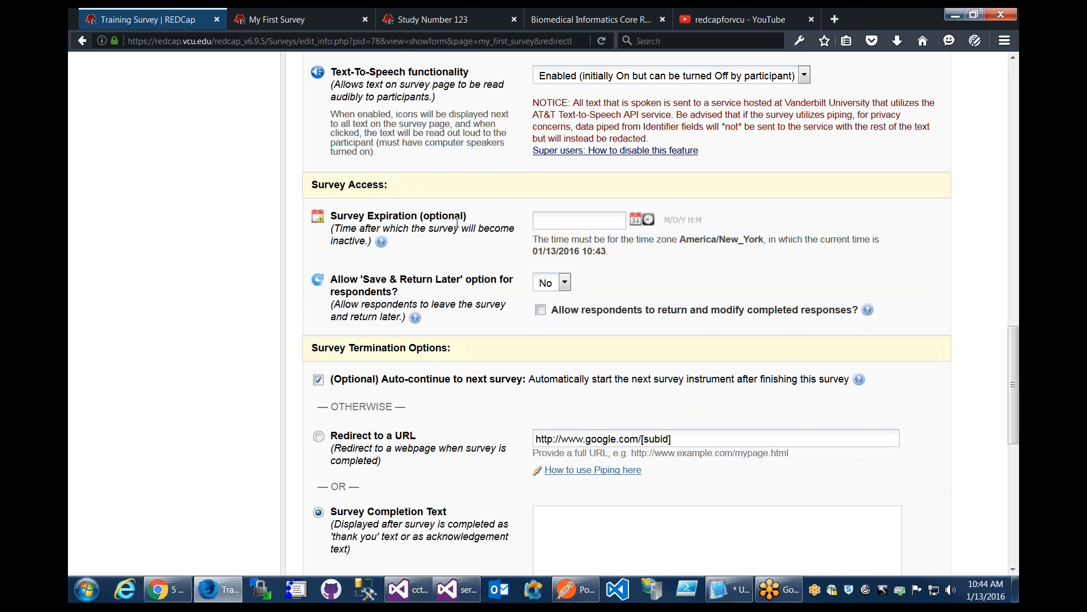
{"action": "scroll", "coordinate": [458, 223], "scroll_direction": "down", "scroll_amount": 3}
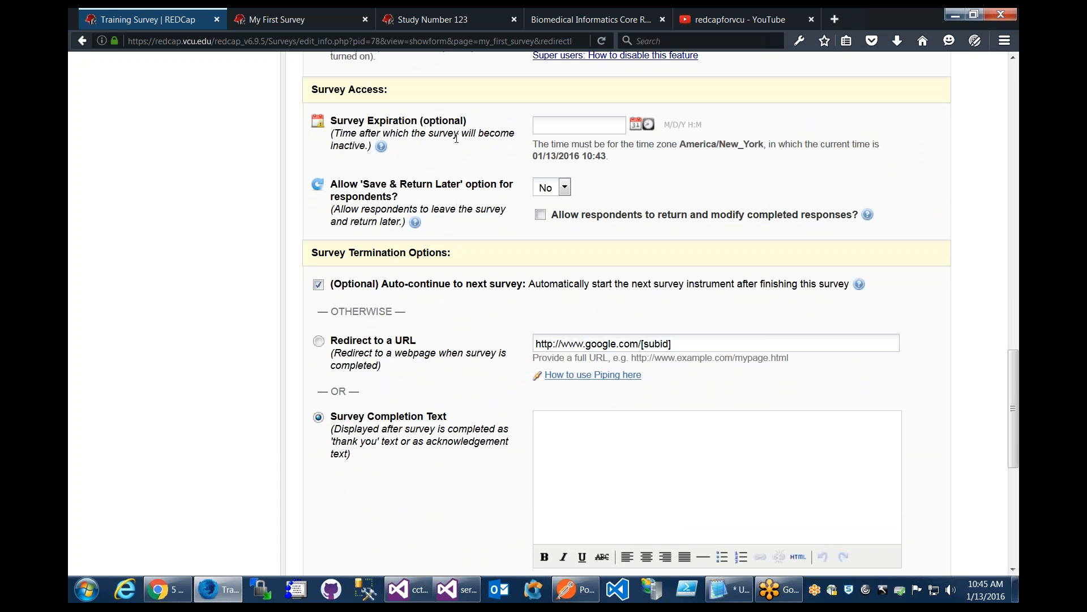
{"action": "left_click", "coordinate": [618, 124]}
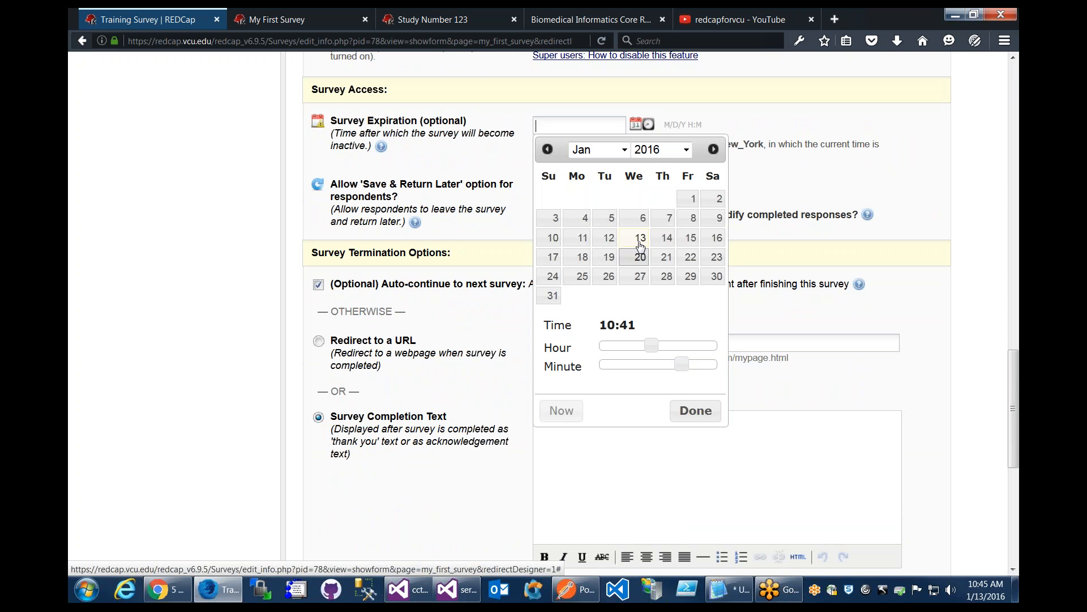
{"action": "left_click", "coordinate": [491, 196]}
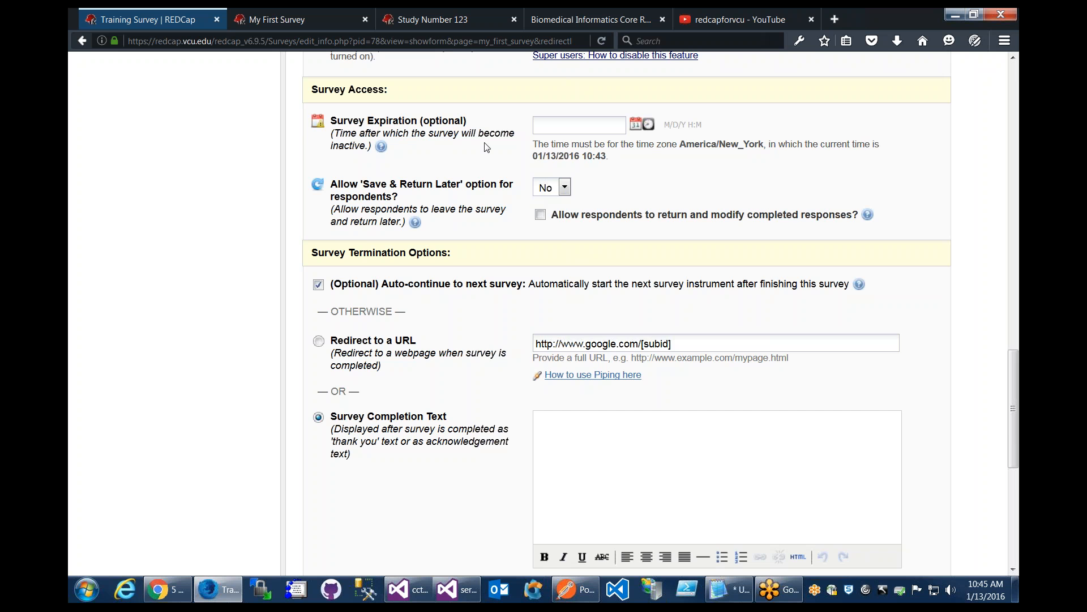
Step: Set the 'Save & Return Later' option for respondents to Yes and save the survey settings
{"action": "scroll", "coordinate": [486, 141], "scroll_direction": "down", "scroll_amount": 3}
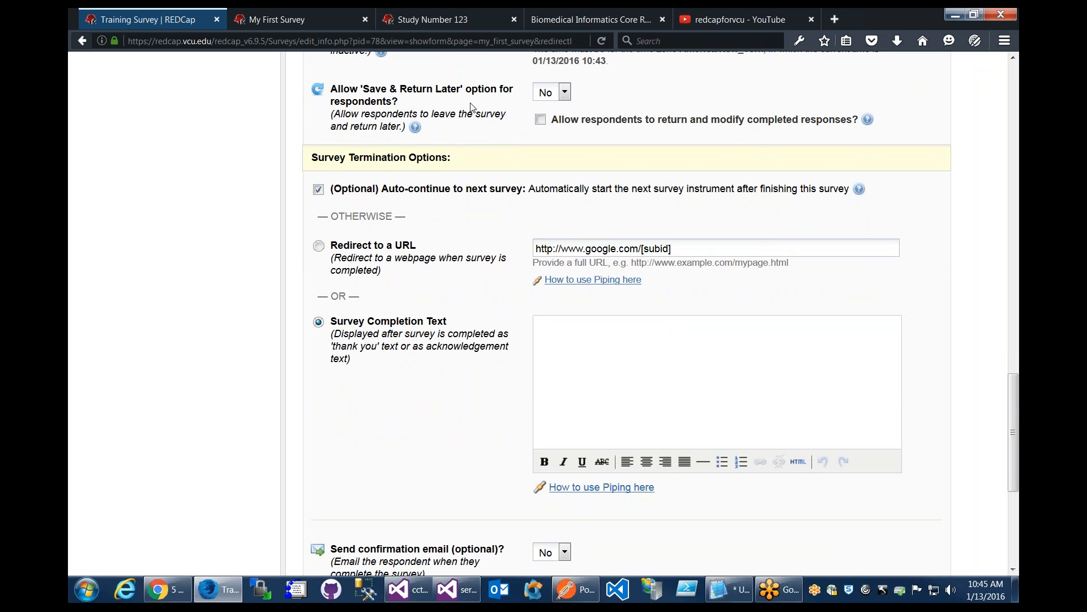
{"action": "scroll", "coordinate": [469, 127], "scroll_direction": "up", "scroll_amount": 3}
{"action": "left_click", "coordinate": [565, 187]}
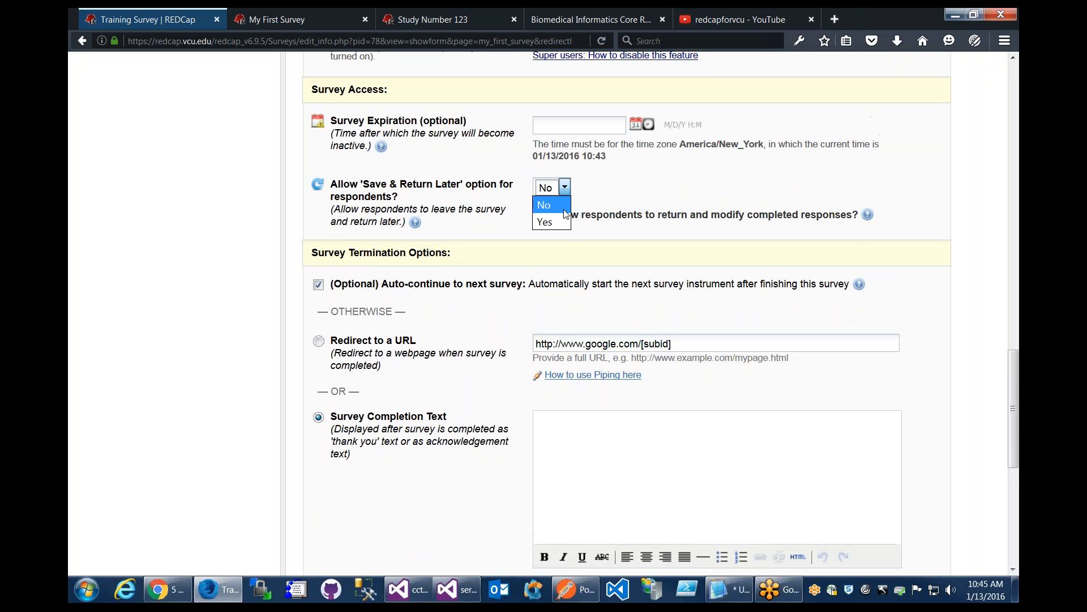
{"action": "left_click", "coordinate": [563, 221]}
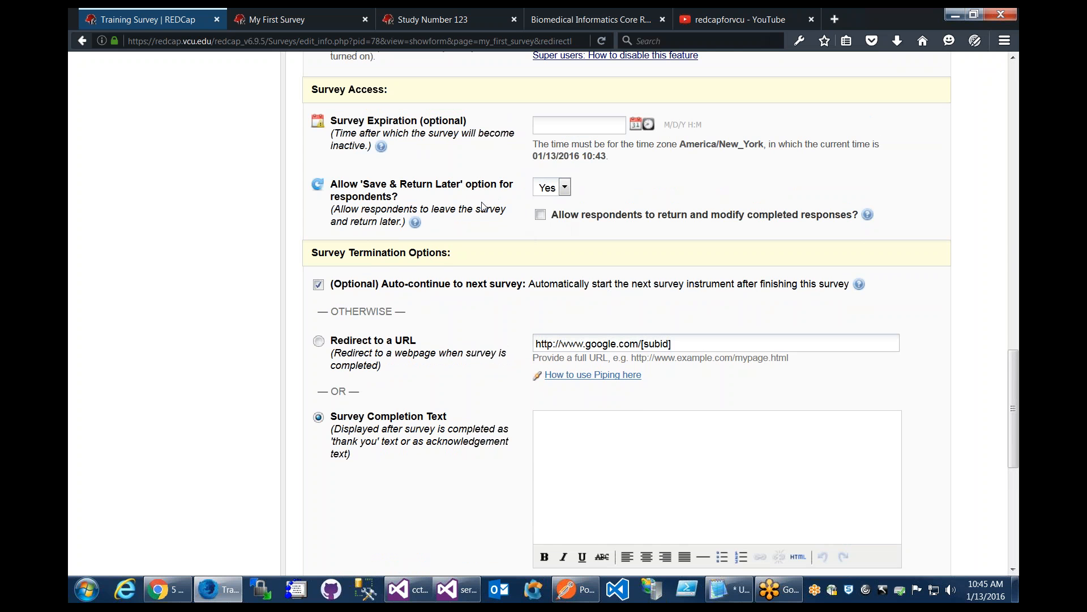
{"action": "scroll", "coordinate": [483, 207], "scroll_direction": "down", "scroll_amount": 3}
{"action": "scroll", "coordinate": [448, 202], "scroll_direction": "up", "scroll_amount": 3}
{"action": "scroll", "coordinate": [504, 258], "scroll_direction": "down", "scroll_amount": 6}
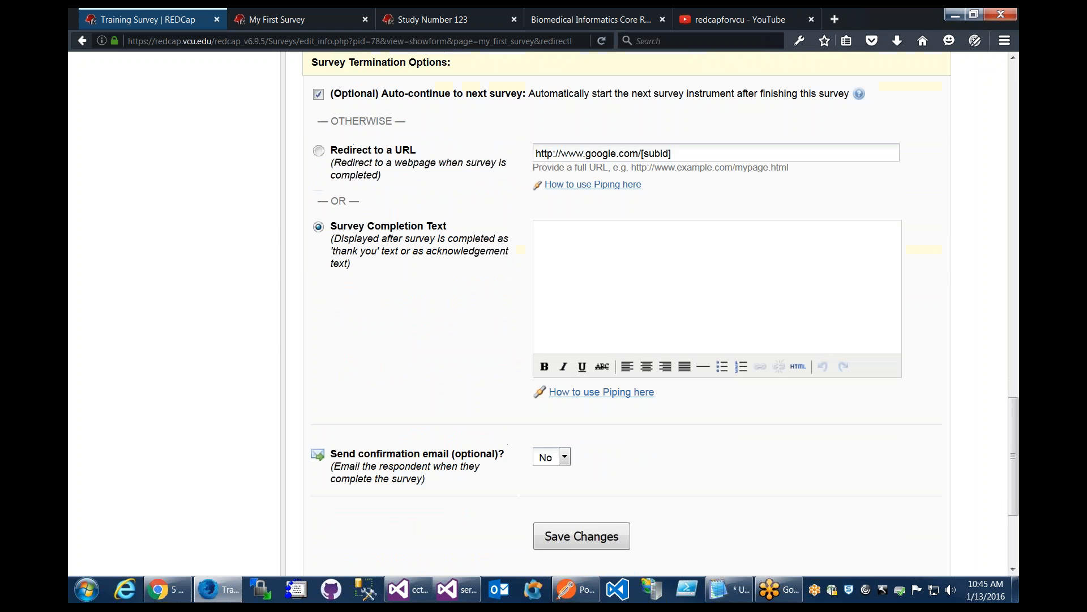
{"action": "left_click", "coordinate": [568, 531]}
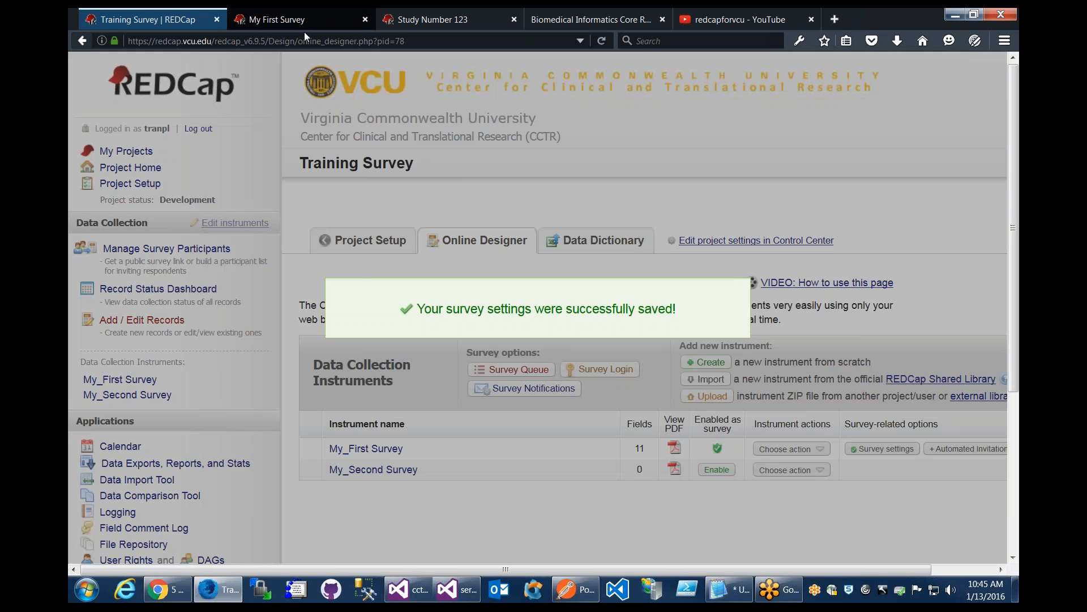
Step: Reload the public My First Survey page to apply the saved settings
{"action": "left_click", "coordinate": [305, 23]}
{"action": "left_click", "coordinate": [601, 41]}
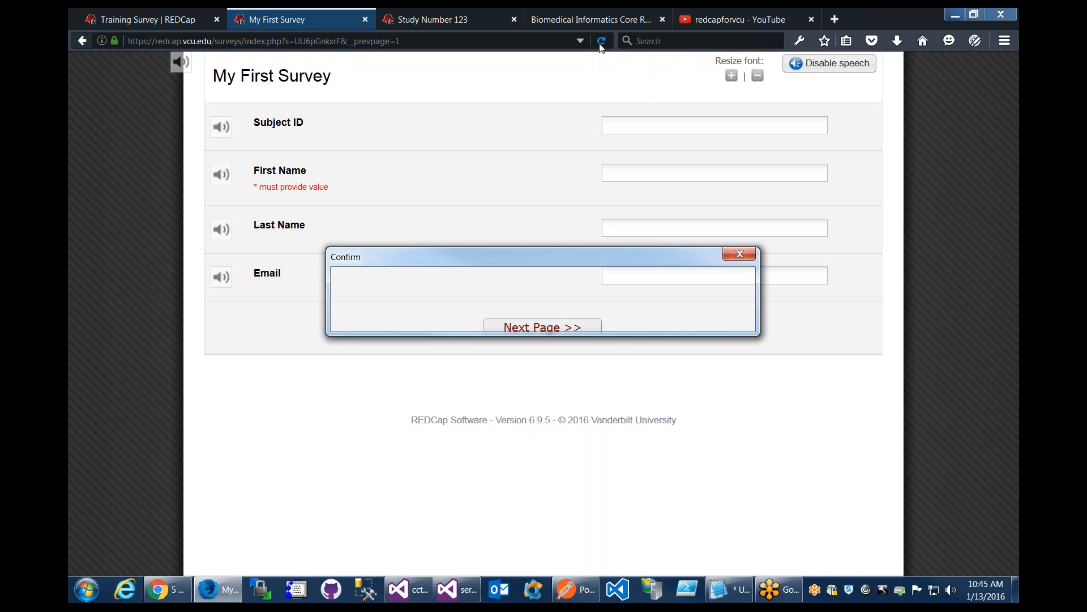
{"action": "left_click", "coordinate": [530, 316]}
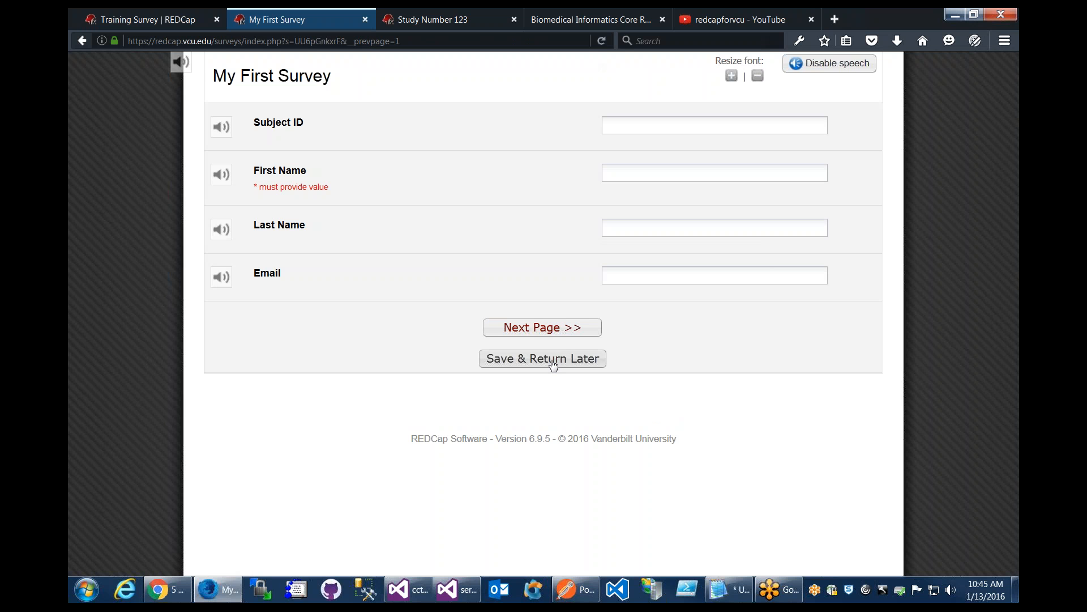
Step: Enter a first name in the public survey and save the response with Save & Return Later
{"action": "left_click", "coordinate": [659, 172]}
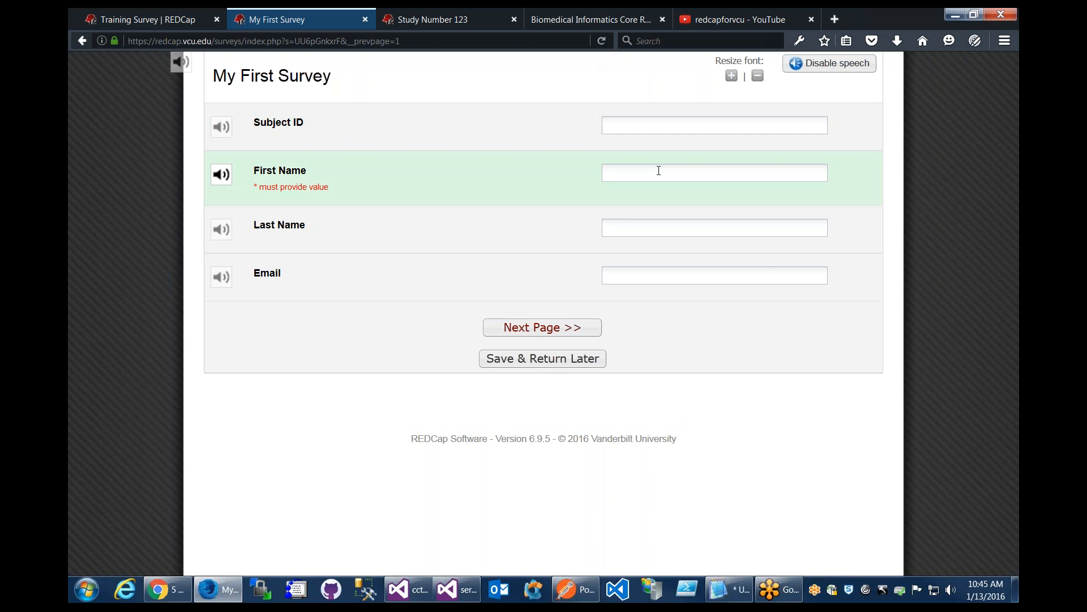
{"action": "type", "text": "Mike"}
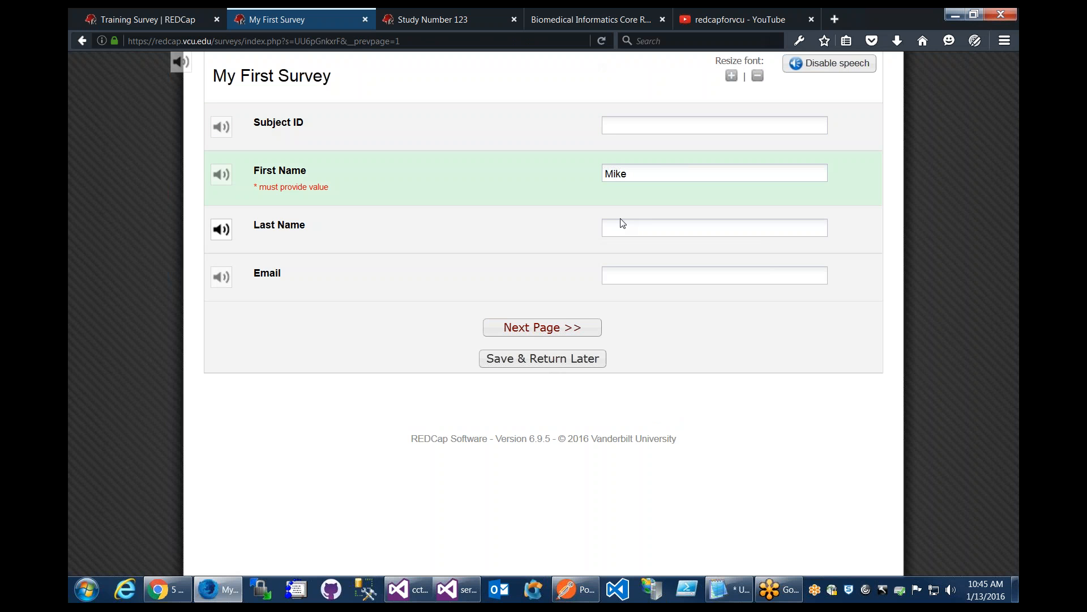
{"action": "key", "text": "Tab"}
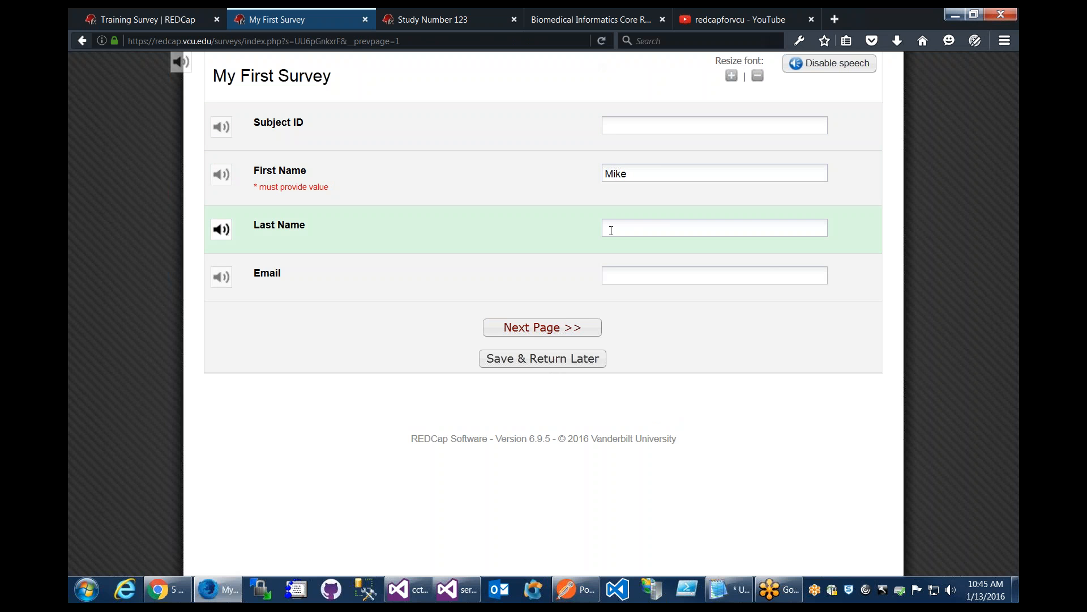
{"action": "left_click", "coordinate": [559, 356]}
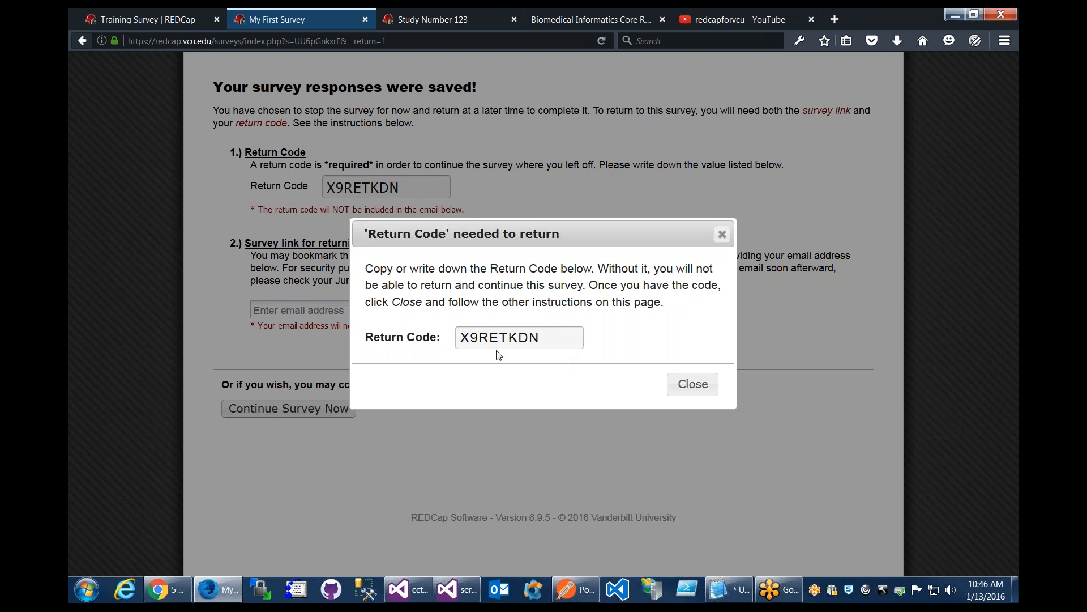
Step: Copy the return code from the 'Return Code' needed to return dialog and close the dialog
{"action": "double_click", "coordinate": [538, 336]}
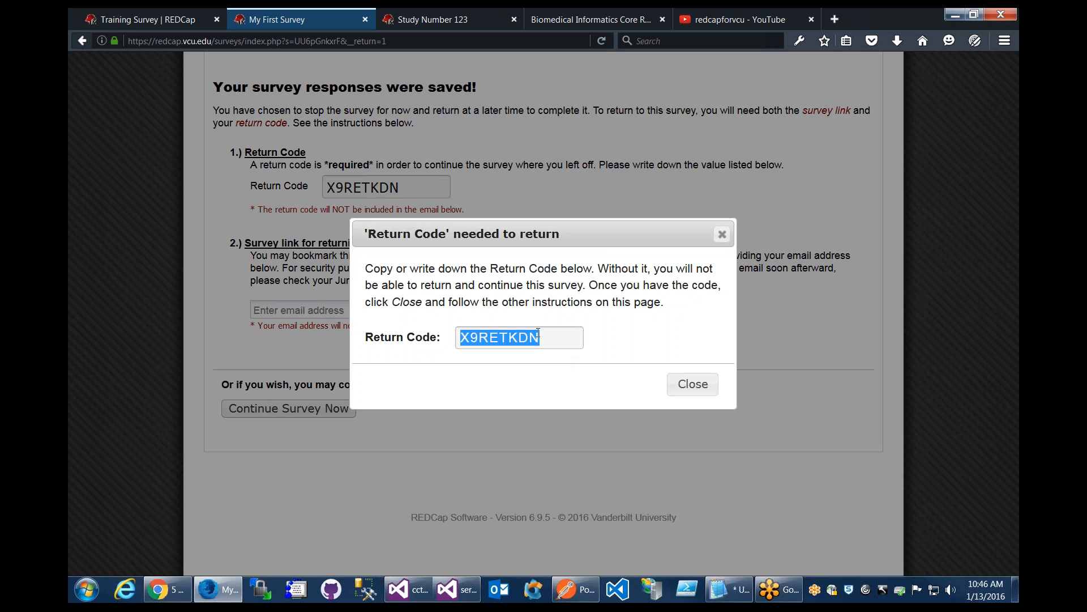
{"action": "right_click", "coordinate": [532, 338]}
{"action": "left_click", "coordinate": [559, 362]}
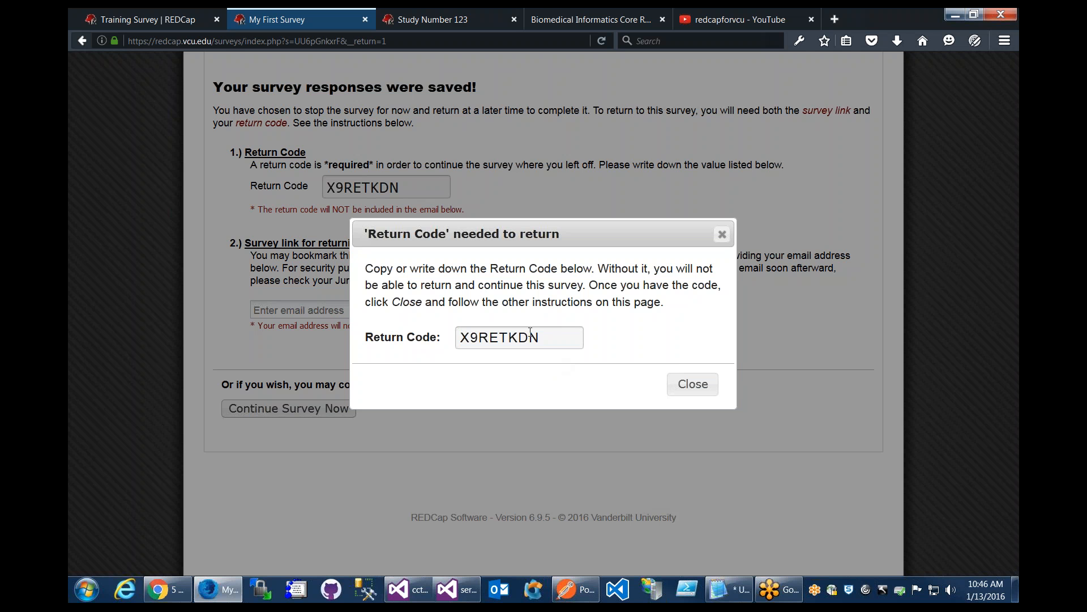
{"action": "left_click", "coordinate": [688, 395]}
{"action": "left_click", "coordinate": [688, 395]}
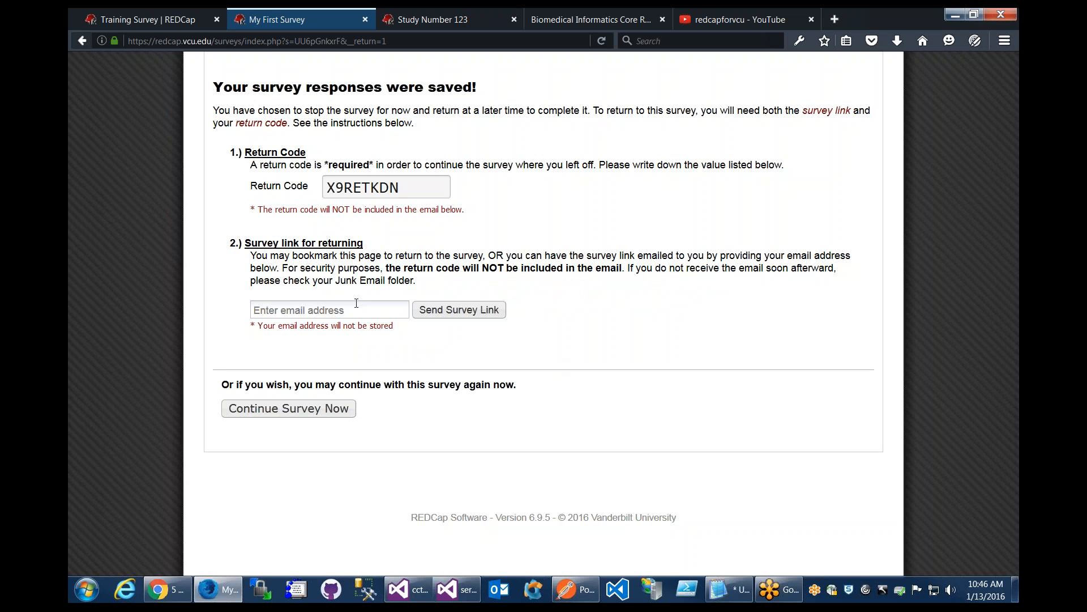
Step: Fill in the respondent's e-mail address for the returning survey link and check the return code field
{"action": "left_click", "coordinate": [356, 306]}
{"action": "type", "text": "t"}
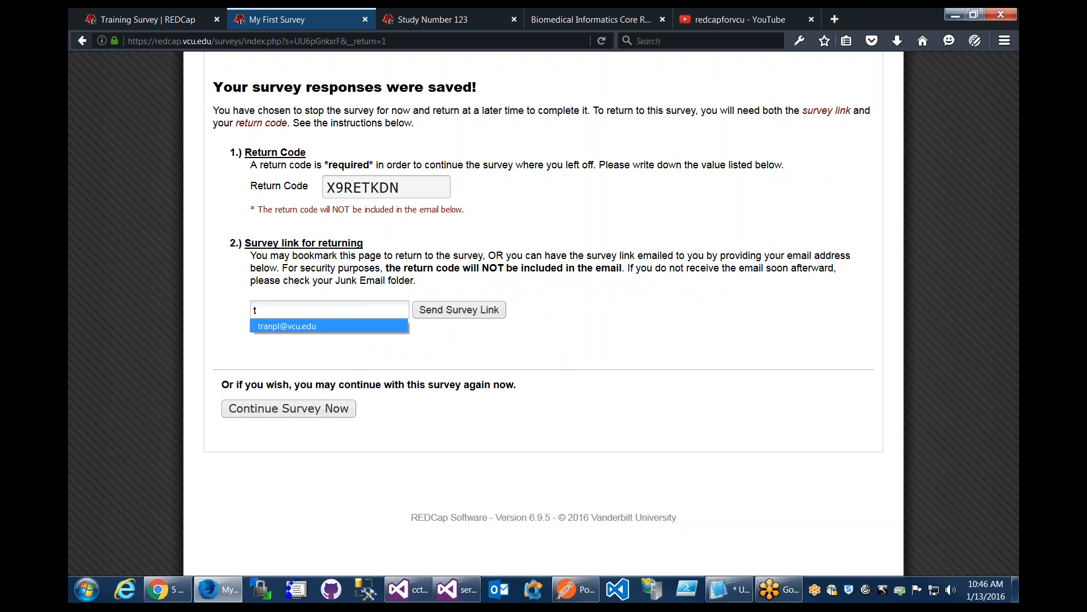
{"action": "left_click", "coordinate": [286, 326]}
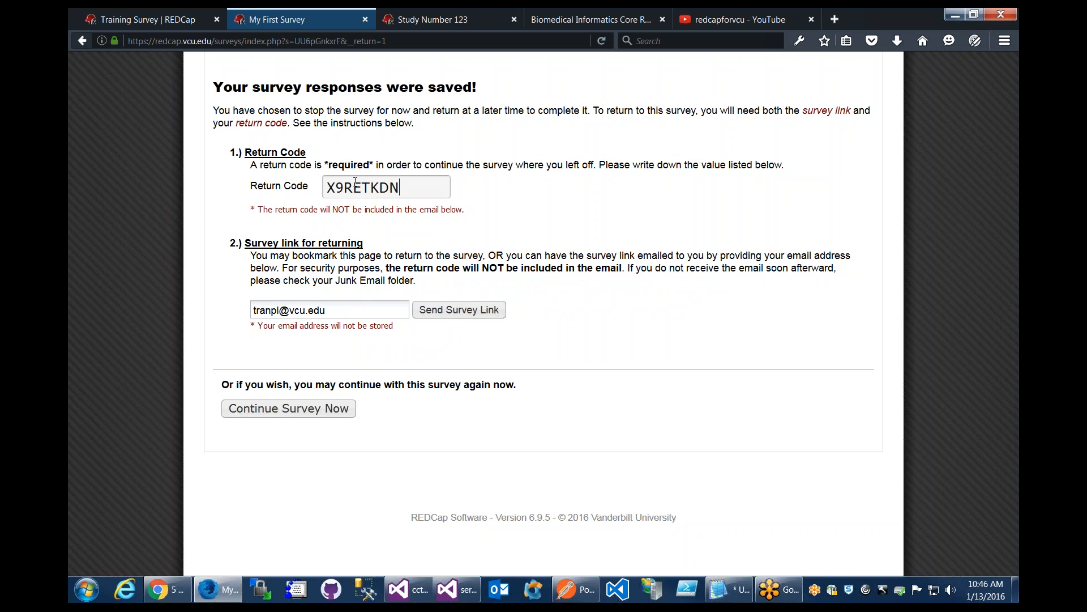
{"action": "double_click", "coordinate": [401, 187]}
{"action": "left_click", "coordinate": [443, 231]}
Step: Reopen My_First Survey's survey settings and review its Survey Access and Survey Termination Options
{"action": "left_click", "coordinate": [161, 23]}
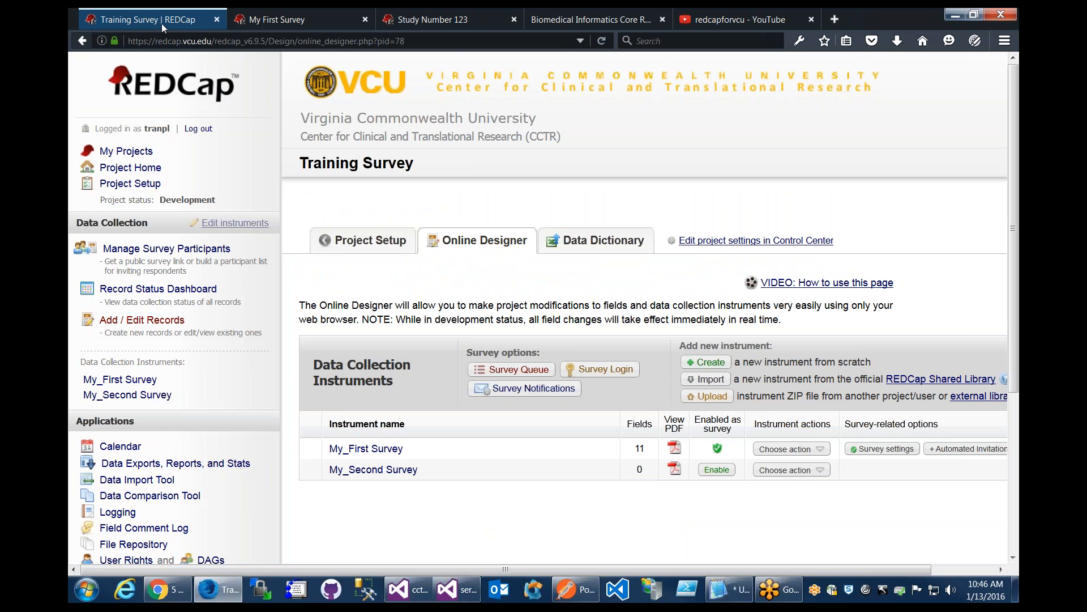
{"action": "left_click", "coordinate": [882, 448]}
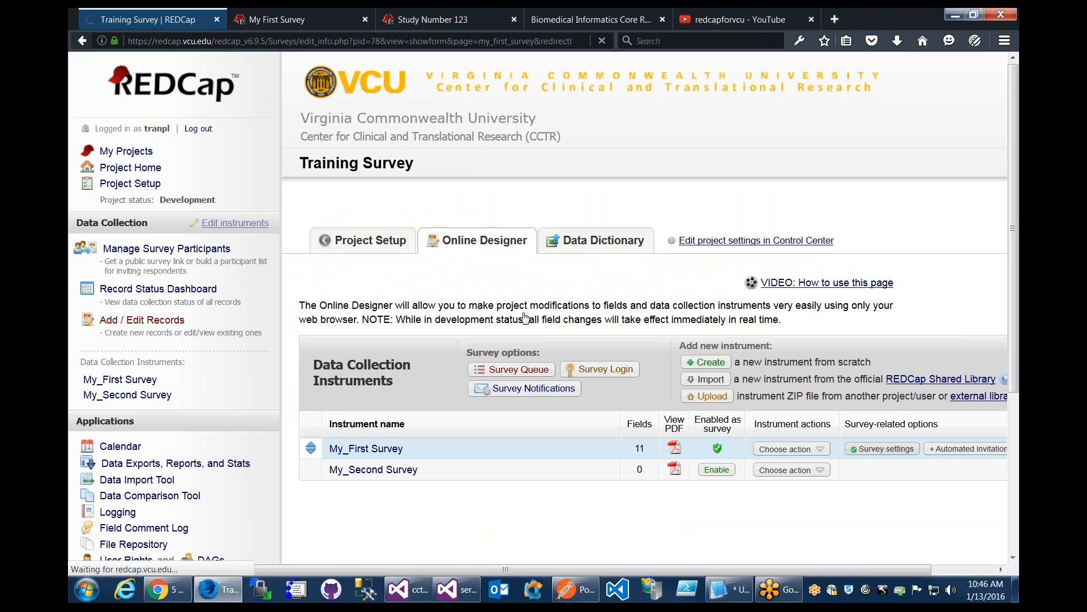
{"action": "scroll", "coordinate": [696, 295], "scroll_direction": "down", "scroll_amount": 10}
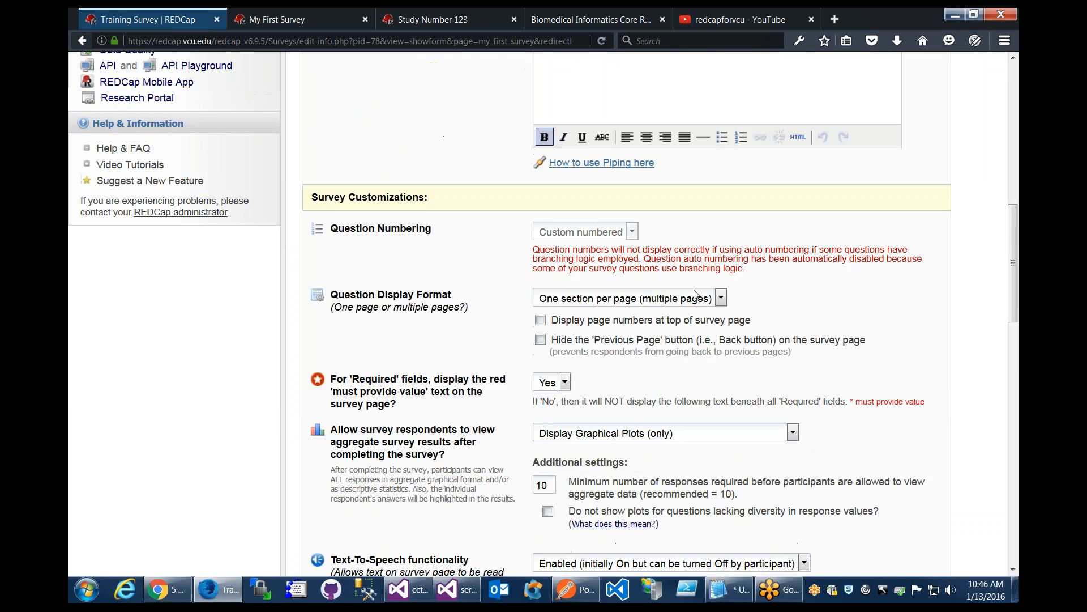
{"action": "scroll", "coordinate": [695, 294], "scroll_direction": "down", "scroll_amount": 8}
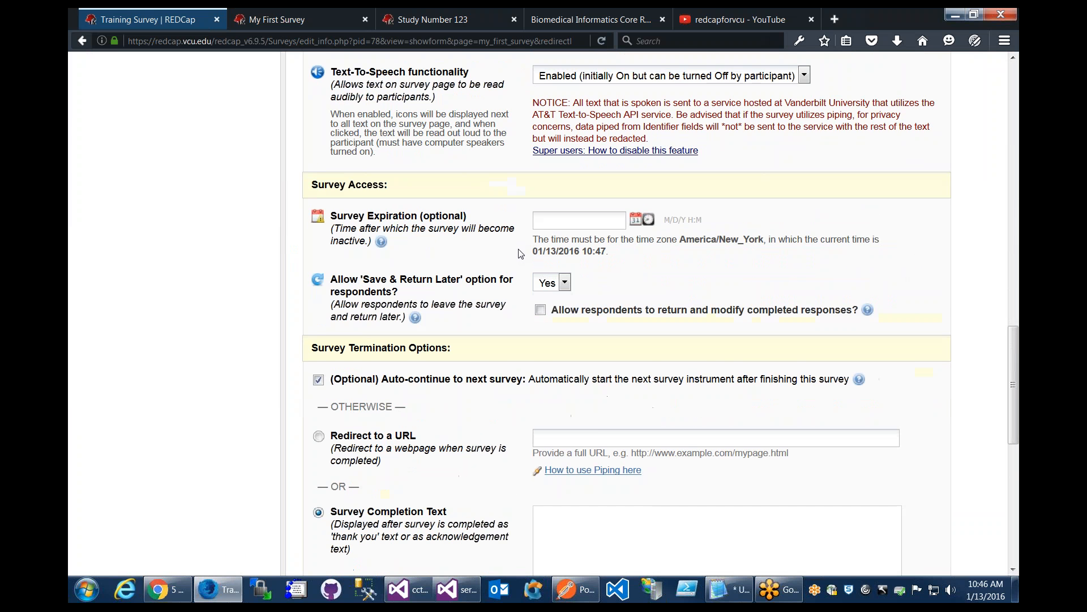
{"action": "scroll", "coordinate": [520, 253], "scroll_direction": "down", "scroll_amount": 3}
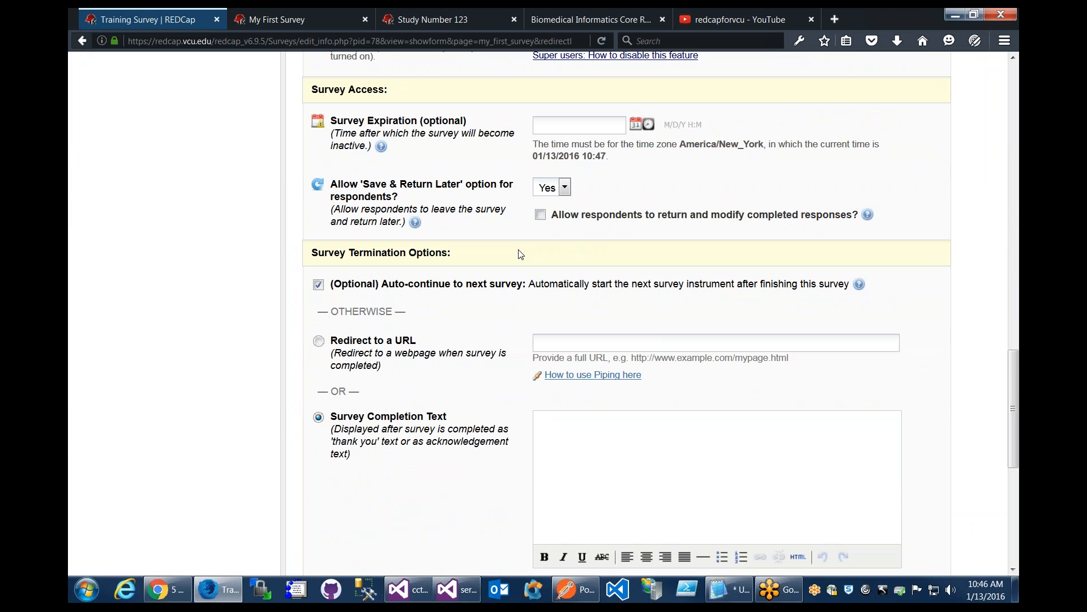
{"action": "scroll", "coordinate": [518, 253], "scroll_direction": "down", "scroll_amount": 3}
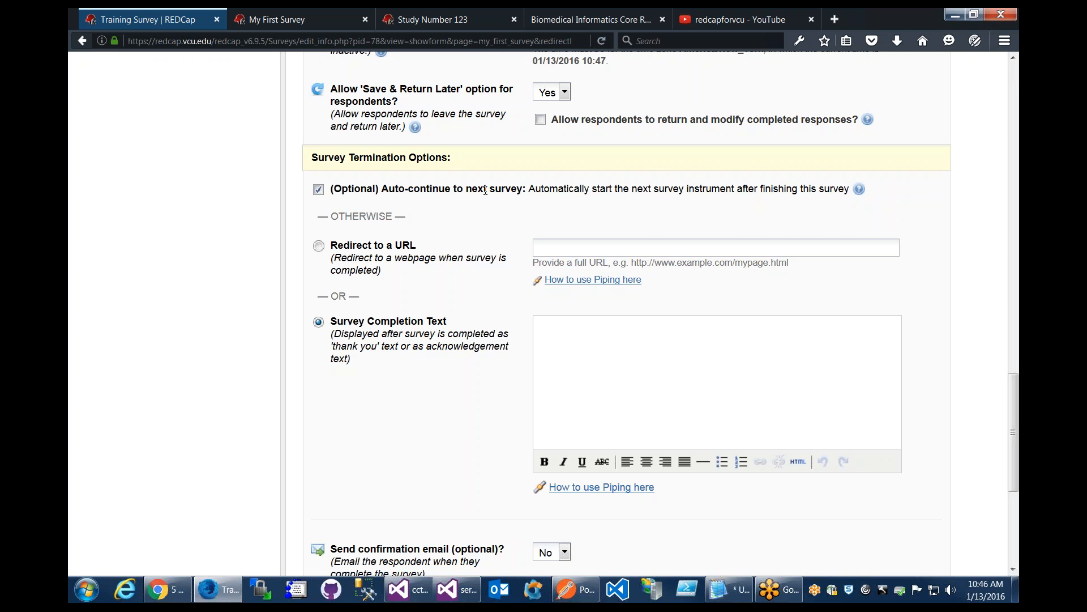
{"action": "scroll", "coordinate": [482, 188], "scroll_direction": "up", "scroll_amount": 15}
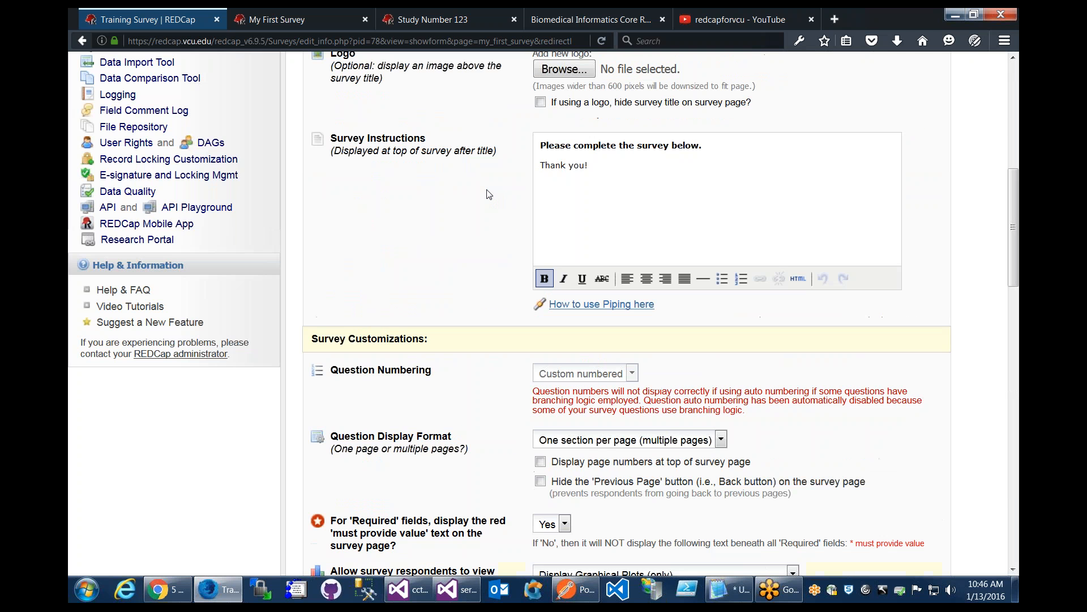
Step: Enable My_Second Survey as a survey in the Online Designer and save it with its default survey settings
{"action": "left_click", "coordinate": [494, 250]}
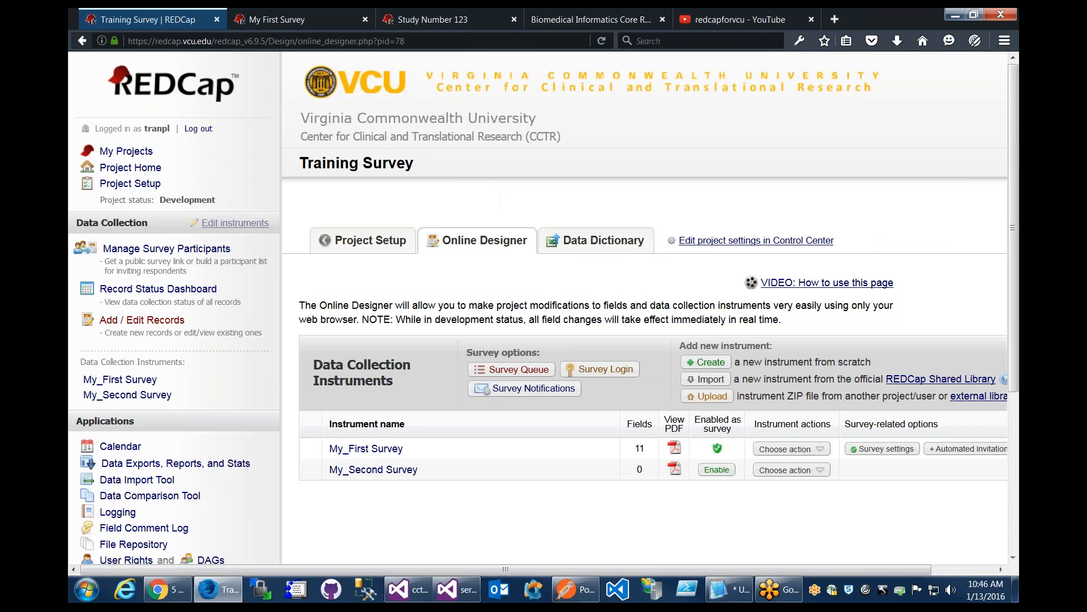
{"action": "scroll", "coordinate": [491, 253], "scroll_direction": "down", "scroll_amount": 3}
{"action": "left_click", "coordinate": [717, 279]}
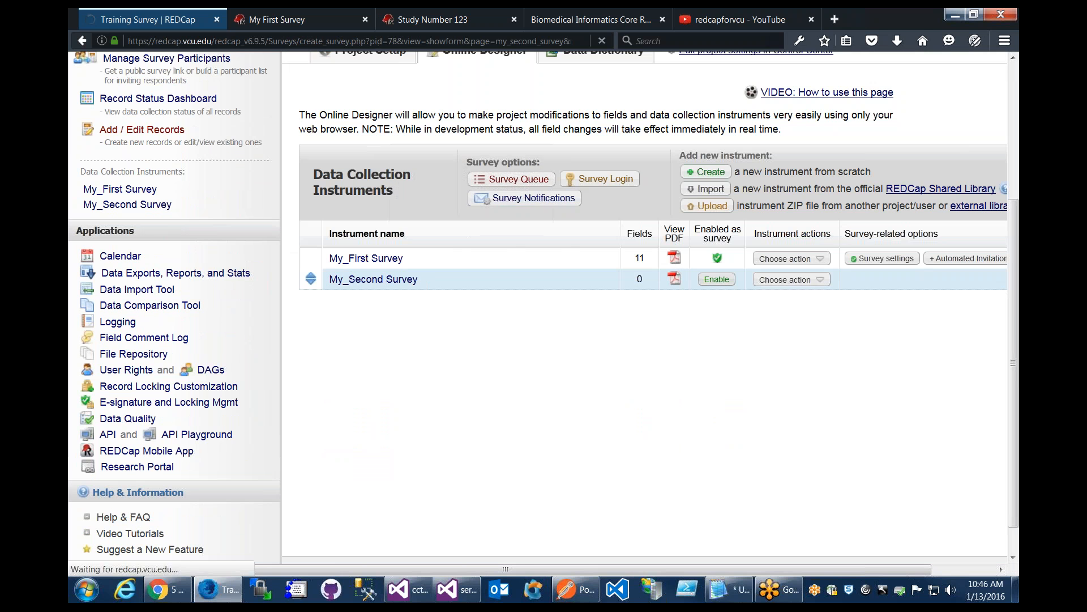
{"action": "scroll", "coordinate": [717, 278], "scroll_direction": "down", "scroll_amount": 7}
{"action": "scroll", "coordinate": [608, 430], "scroll_direction": "down", "scroll_amount": 15}
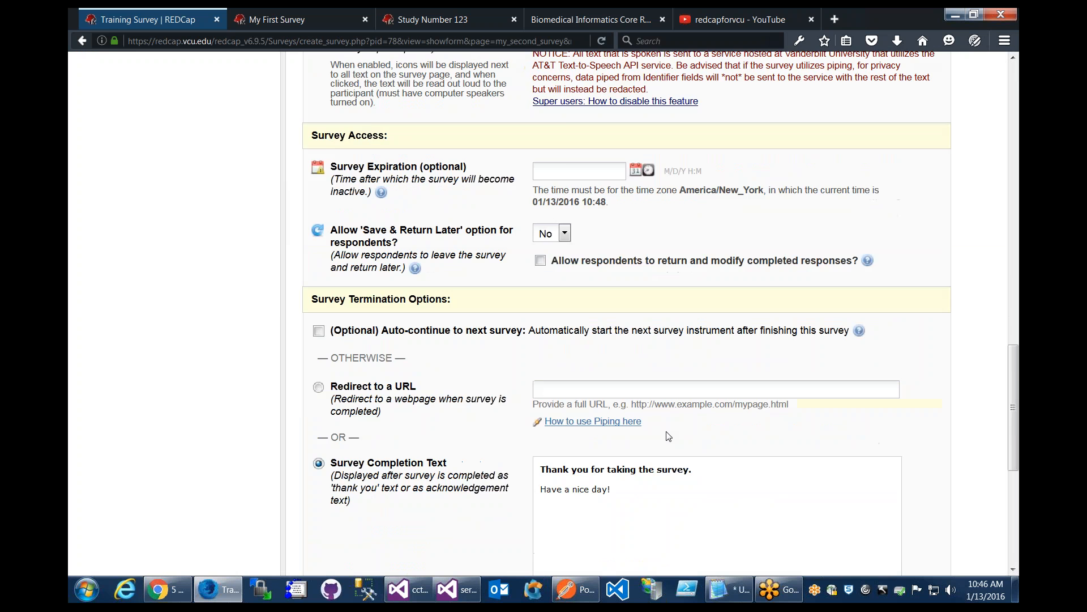
{"action": "left_click", "coordinate": [608, 428]}
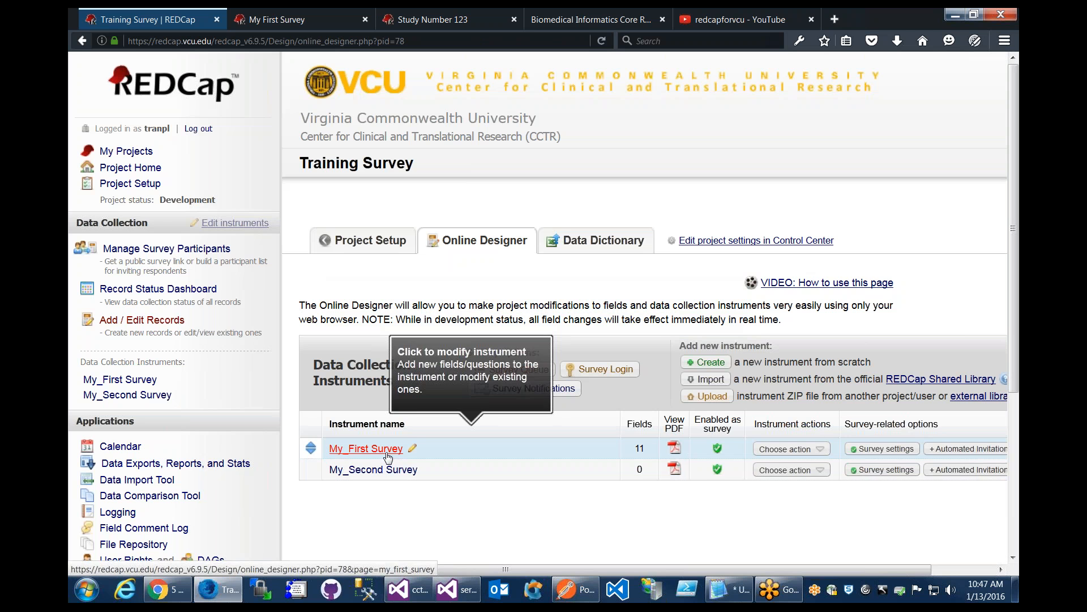
Step: Open My_First Survey's survey settings and review the Auto-continue to next survey option under Survey Termination Options
{"action": "left_click", "coordinate": [875, 449]}
{"action": "scroll", "coordinate": [437, 384], "scroll_direction": "down", "scroll_amount": 10}
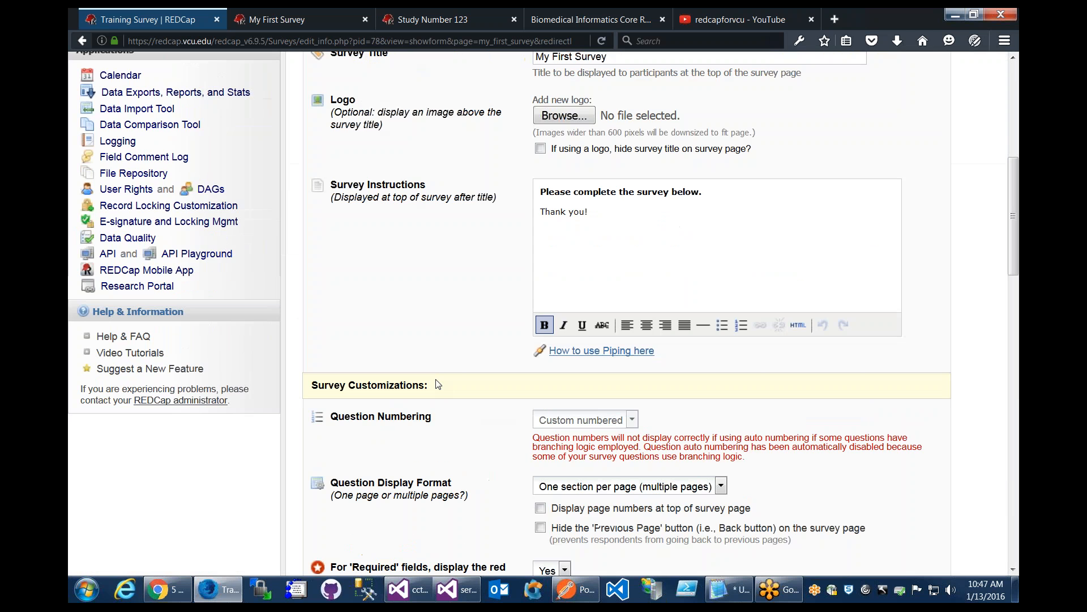
{"action": "scroll", "coordinate": [440, 367], "scroll_direction": "down", "scroll_amount": 8}
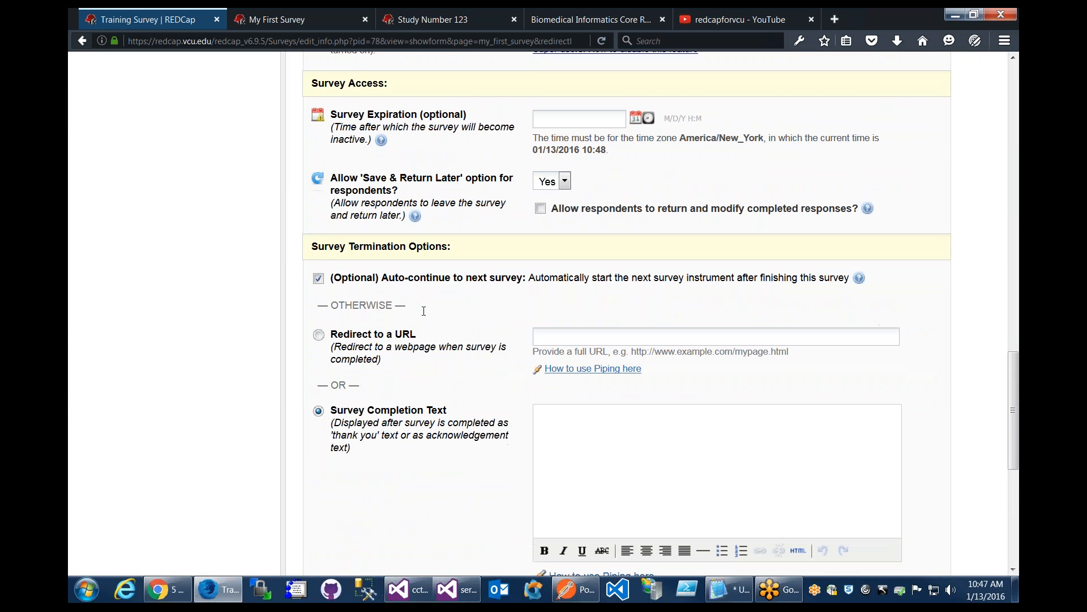
{"action": "scroll", "coordinate": [419, 306], "scroll_direction": "down", "scroll_amount": 2}
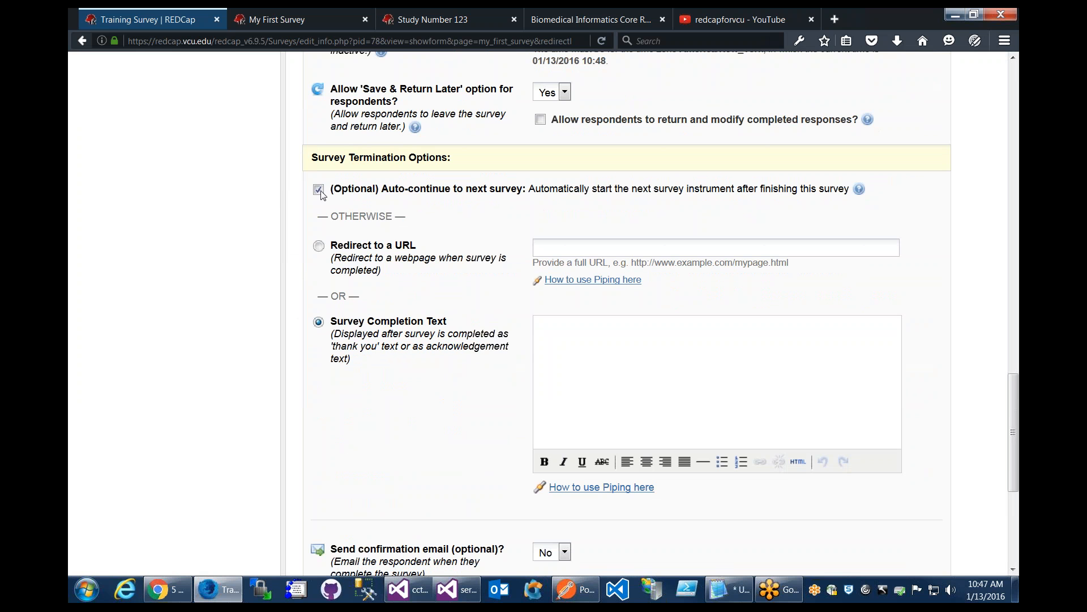
{"action": "left_click_drag", "start_coordinate": [1014, 433], "coordinate": [1014, 406]}
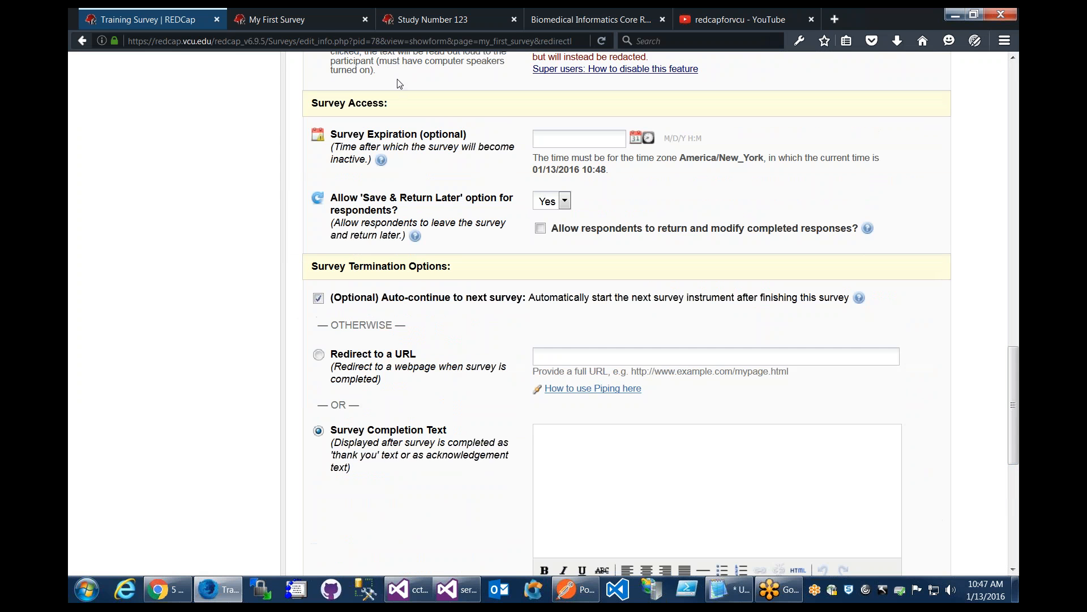
{"action": "left_click", "coordinate": [321, 23]}
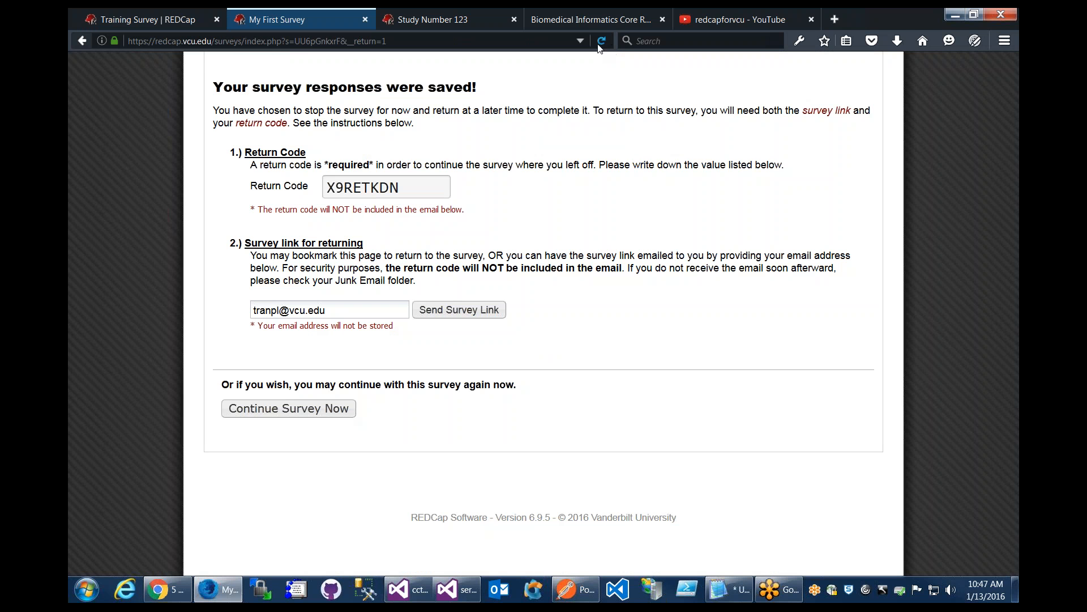
{"action": "left_click", "coordinate": [87, 35]}
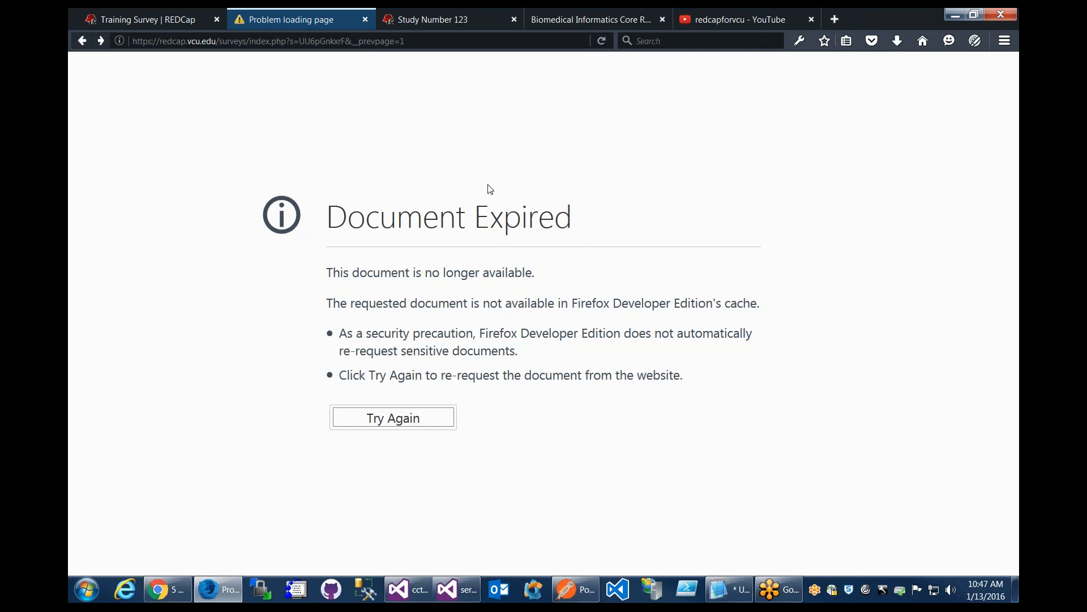
{"action": "left_click", "coordinate": [147, 19]}
Step: Open the public survey from Manage Survey Participants
{"action": "scroll", "coordinate": [257, 174], "scroll_direction": "up", "scroll_amount": 20}
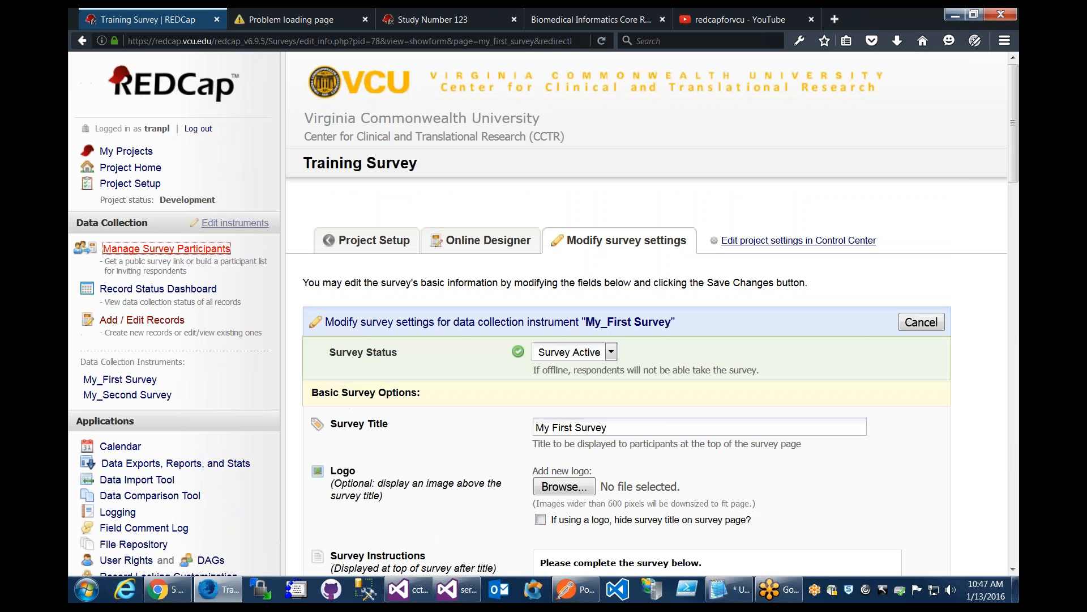
{"action": "left_click", "coordinate": [166, 248]}
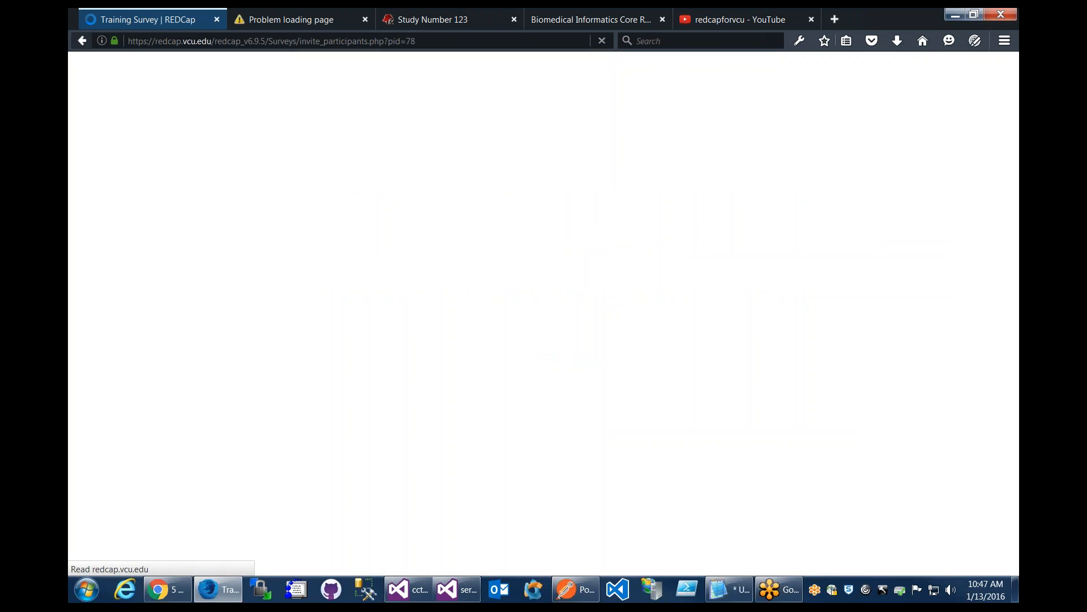
{"action": "left_click", "coordinate": [383, 448]}
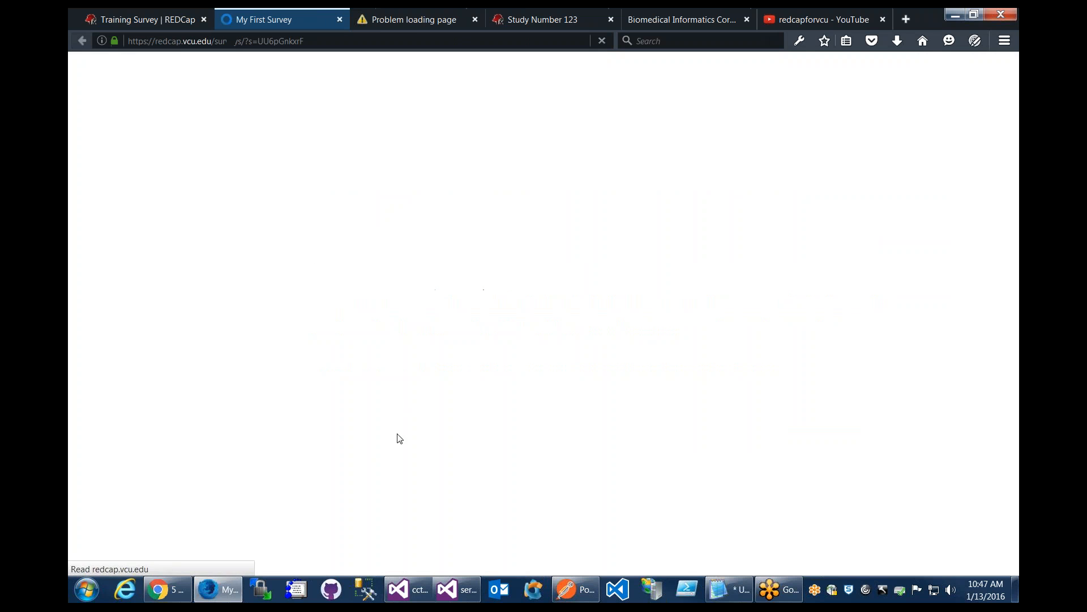
Step: Enter a first name in My First Survey, continue past Section 2 without answers, and submit the response
{"action": "left_click", "coordinate": [669, 231]}
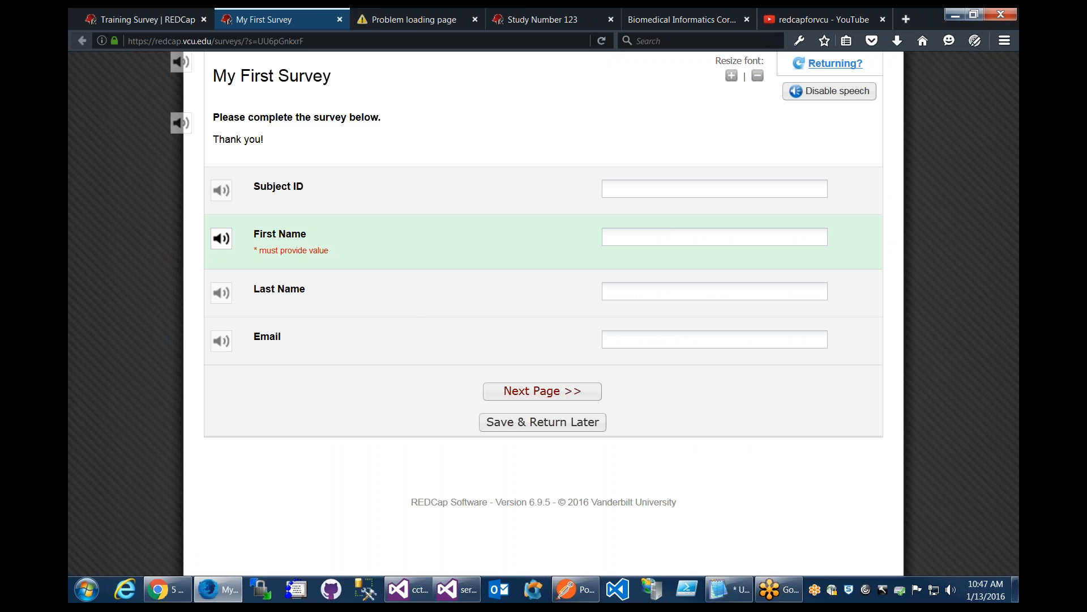
{"action": "type", "text": "Mike"}
{"action": "left_click", "coordinate": [558, 390]}
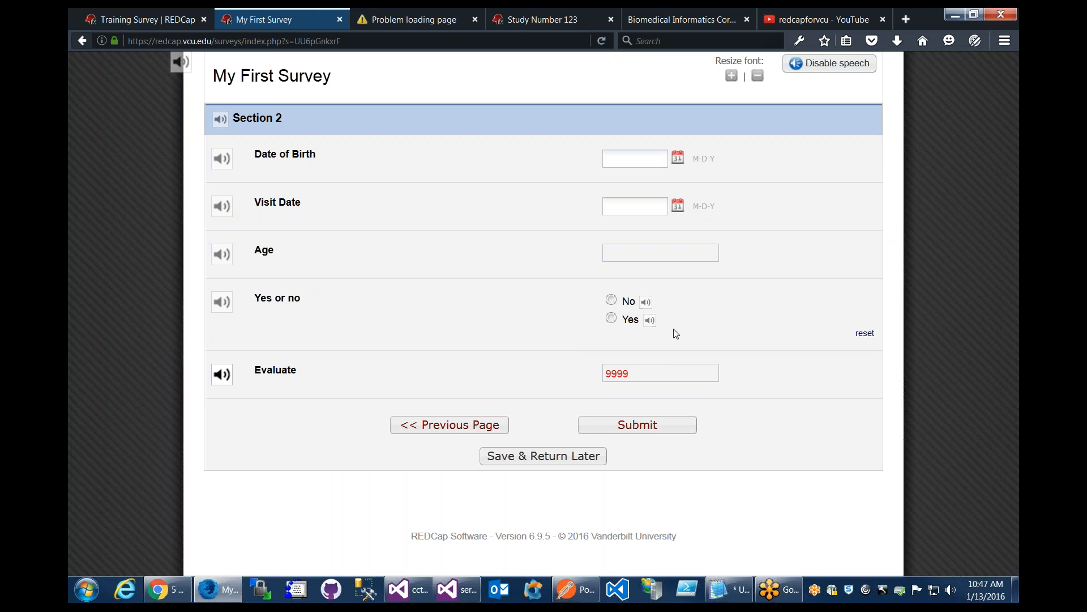
{"action": "left_click", "coordinate": [653, 431]}
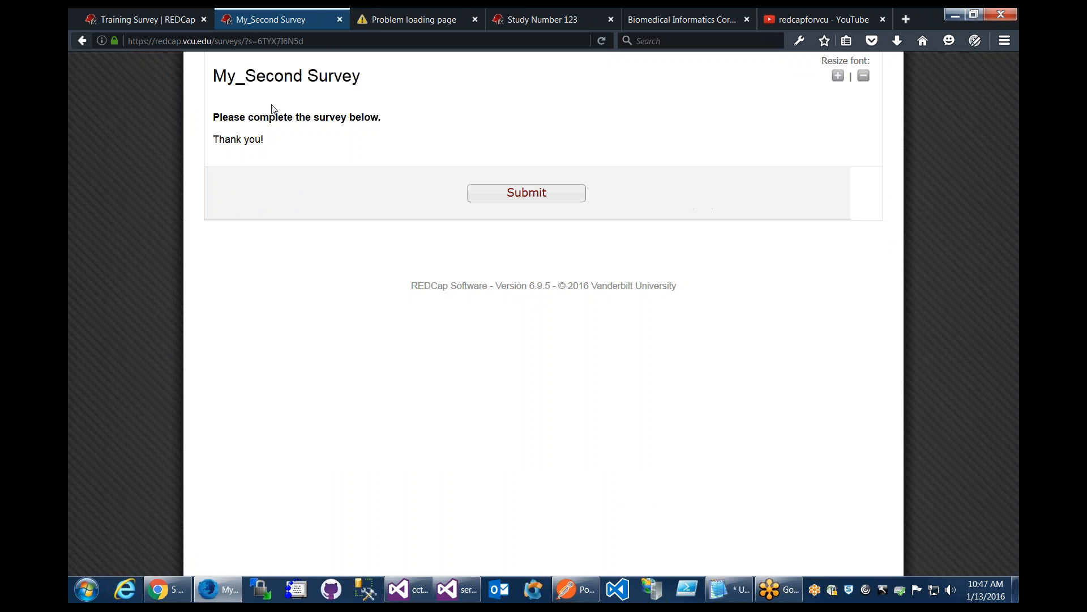
Step: Examine the title and instructions of the My_Second Survey page that follows the first survey
{"action": "triple_click", "coordinate": [238, 79]}
{"action": "left_click", "coordinate": [238, 79]}
{"action": "left_click_drag", "start_coordinate": [362, 145], "coordinate": [214, 78]}
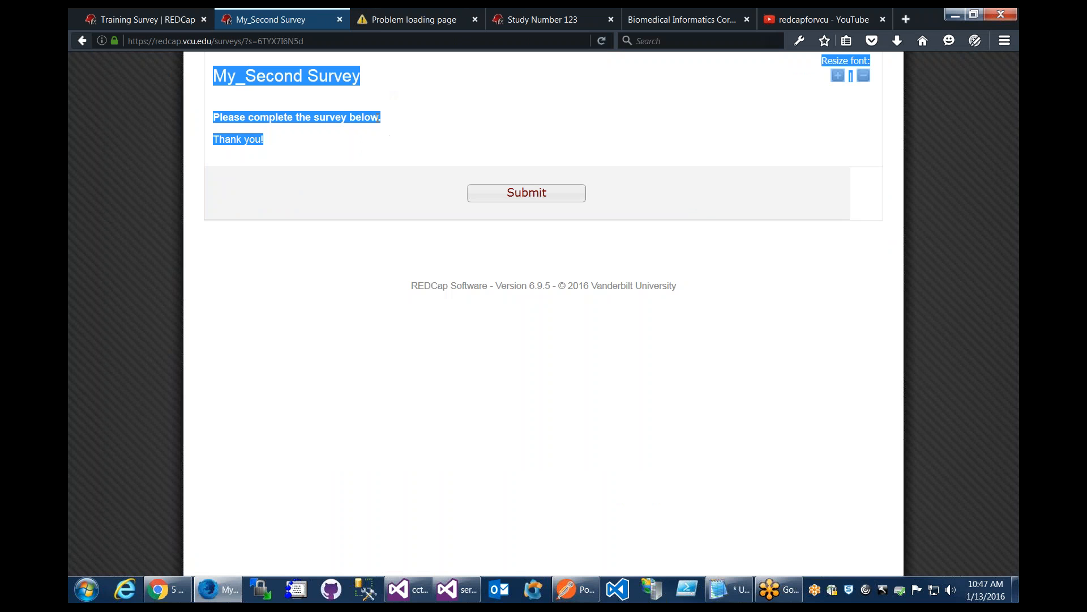
{"action": "left_click", "coordinate": [214, 78]}
Step: Return to the Training Survey project and reopen My_First Survey's settings at the Survey Termination Options
{"action": "key", "text": "ctrl+shift+Tab"}
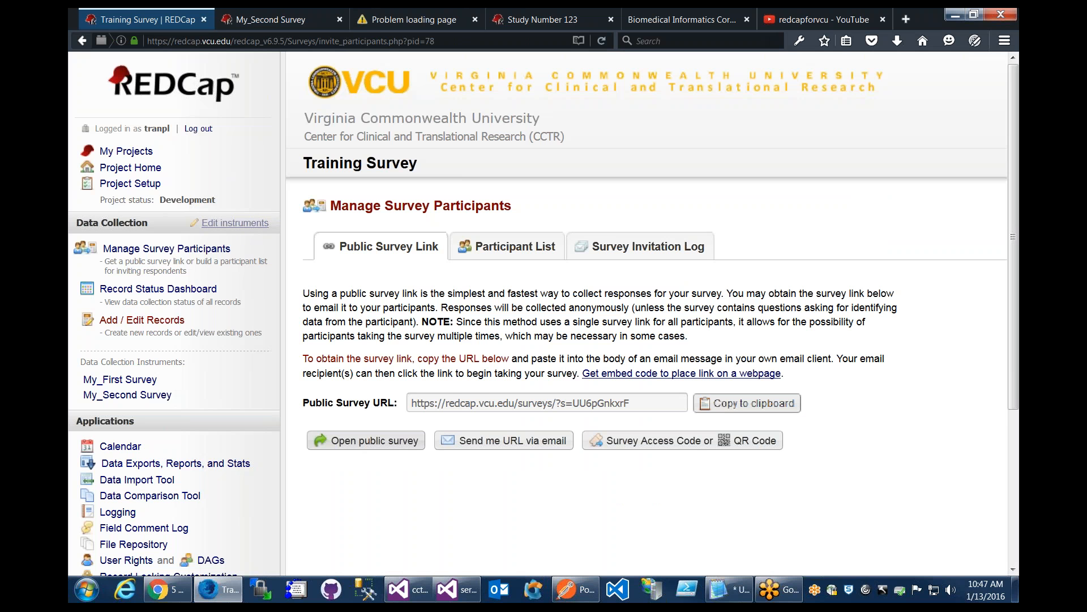
{"action": "left_click", "coordinate": [130, 183]}
{"action": "scroll", "coordinate": [541, 359], "scroll_direction": "down", "scroll_amount": 3}
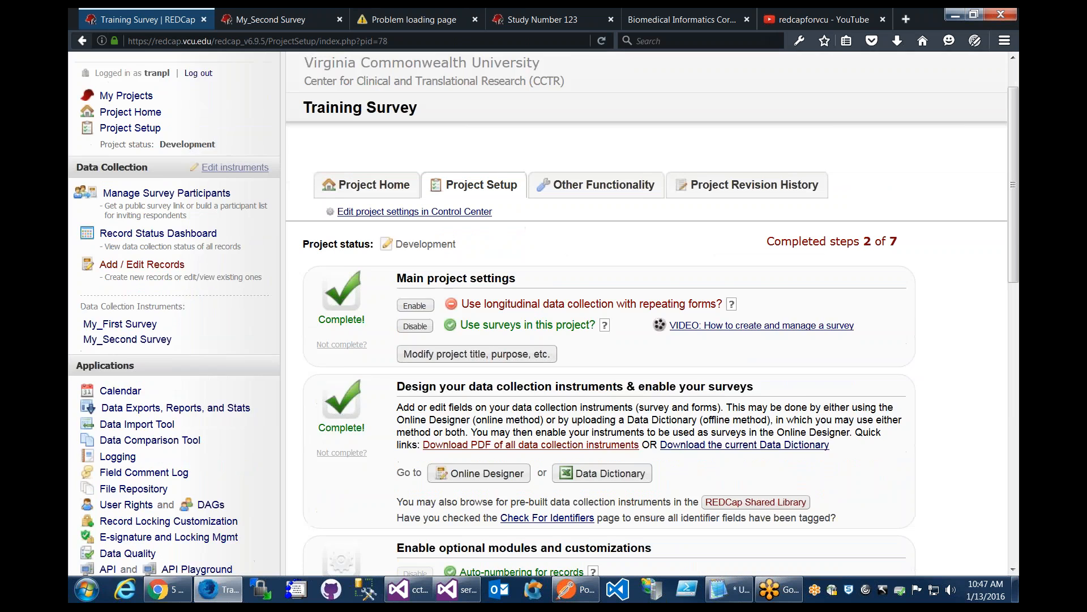
{"action": "left_click", "coordinate": [485, 434]}
{"action": "left_click", "coordinate": [885, 448]}
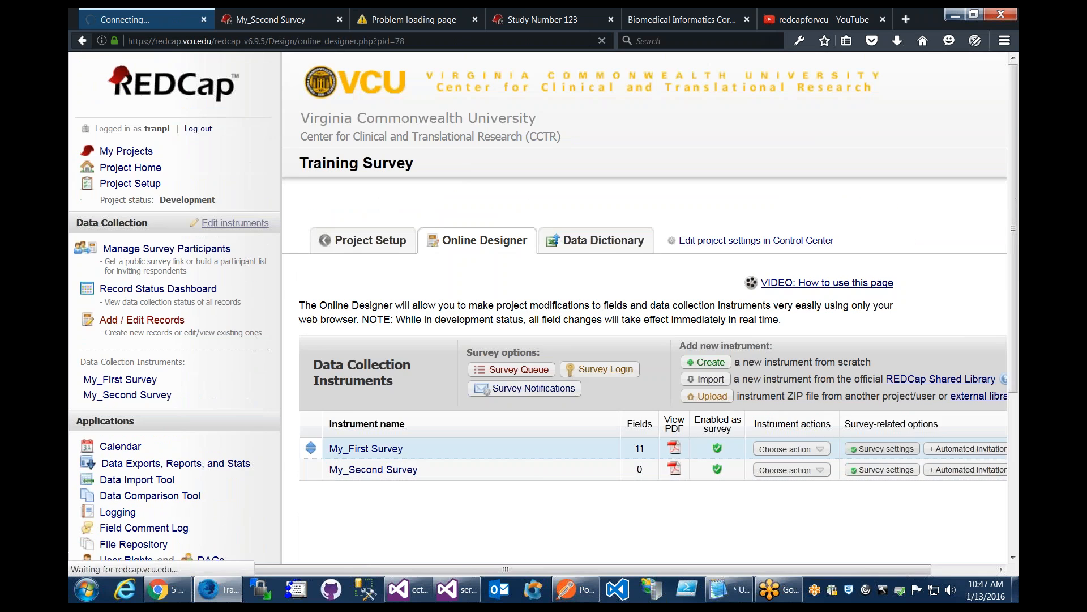
{"action": "scroll", "coordinate": [651, 311], "scroll_direction": "down", "scroll_amount": 10}
{"action": "scroll", "coordinate": [492, 354], "scroll_direction": "down", "scroll_amount": 10}
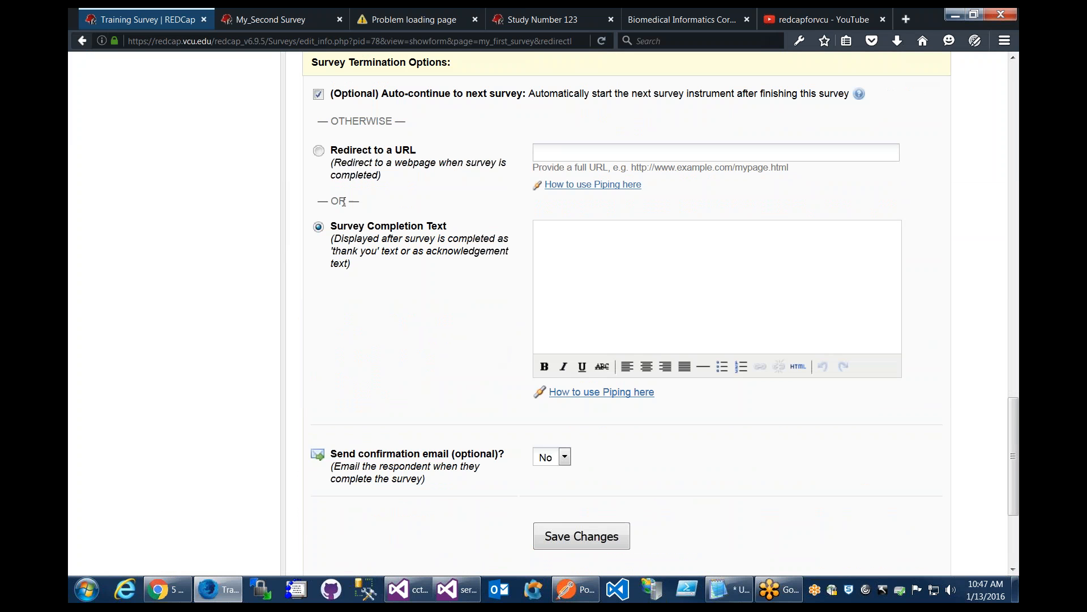
{"action": "left_click", "coordinate": [319, 151]}
{"action": "left_click", "coordinate": [536, 154]}
{"action": "left_click_drag", "start_coordinate": [382, 175], "coordinate": [331, 163]}
{"action": "left_click", "coordinate": [708, 170]}
{"action": "left_click", "coordinate": [320, 152]}
{"action": "type", "text": "w"}
{"action": "key", "text": "BackSpace"}
{"action": "type", "text": "http://www.google.com/"}
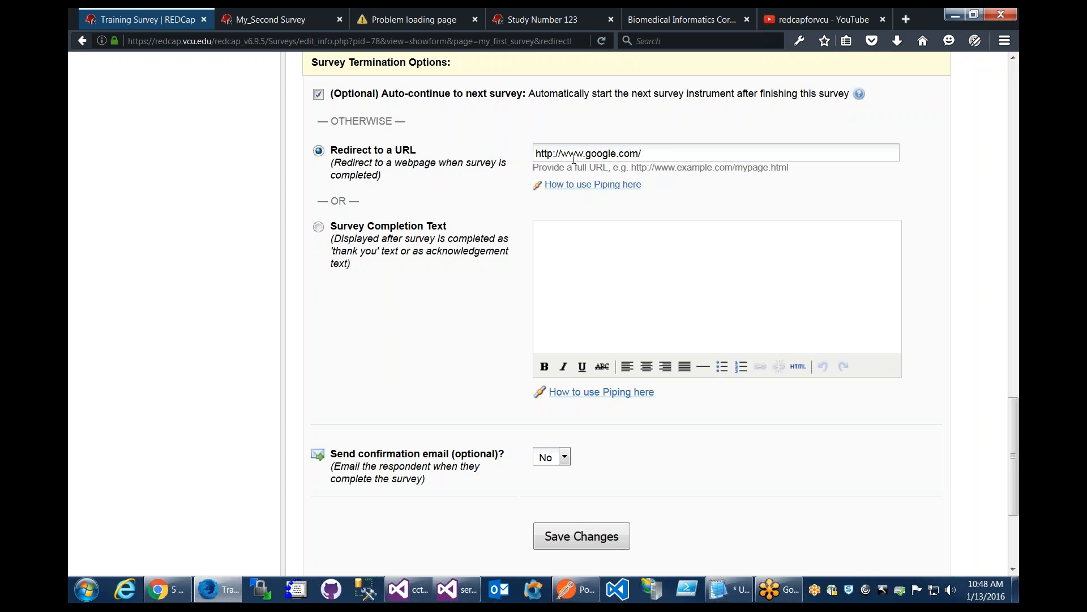
Step: Append the piped field [record_id] to the redirect URL and dismiss the dialog about aggregate survey results
{"action": "type", "text": "[]"}
{"action": "type", "text": "record_id"}
{"action": "left_click_drag", "start_coordinate": [689, 154], "coordinate": [639, 153]}
{"action": "left_click", "coordinate": [682, 189]}
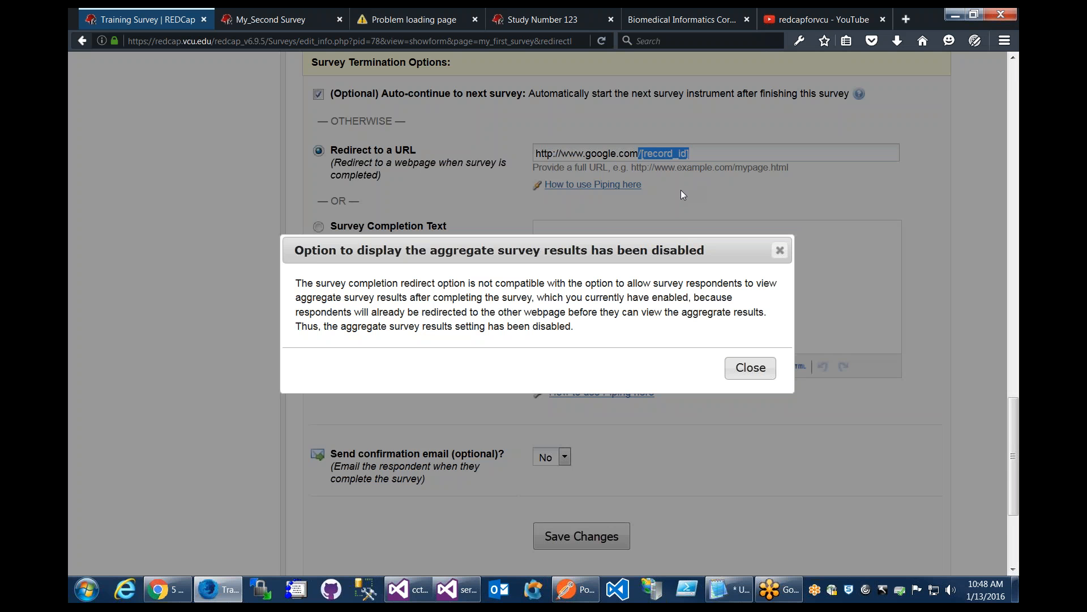
{"action": "left_click", "coordinate": [739, 363]}
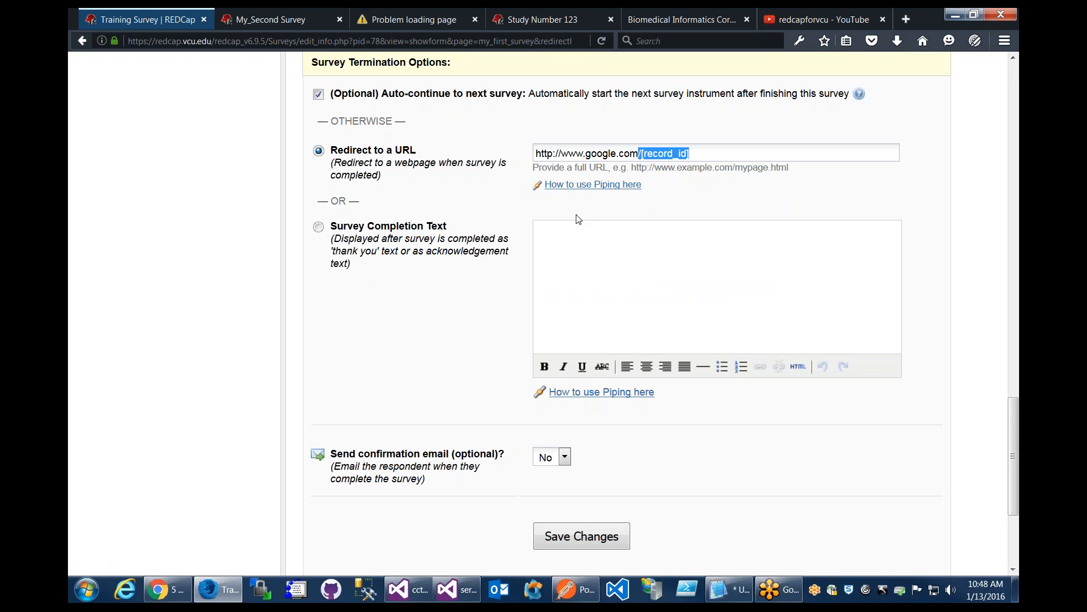
Step: Switch the termination option to Survey Completion Text reading "Thank you for taking the survey." and save the changes
{"action": "left_click", "coordinate": [321, 229]}
{"action": "type", "text": "Thank you for taking the survey."}
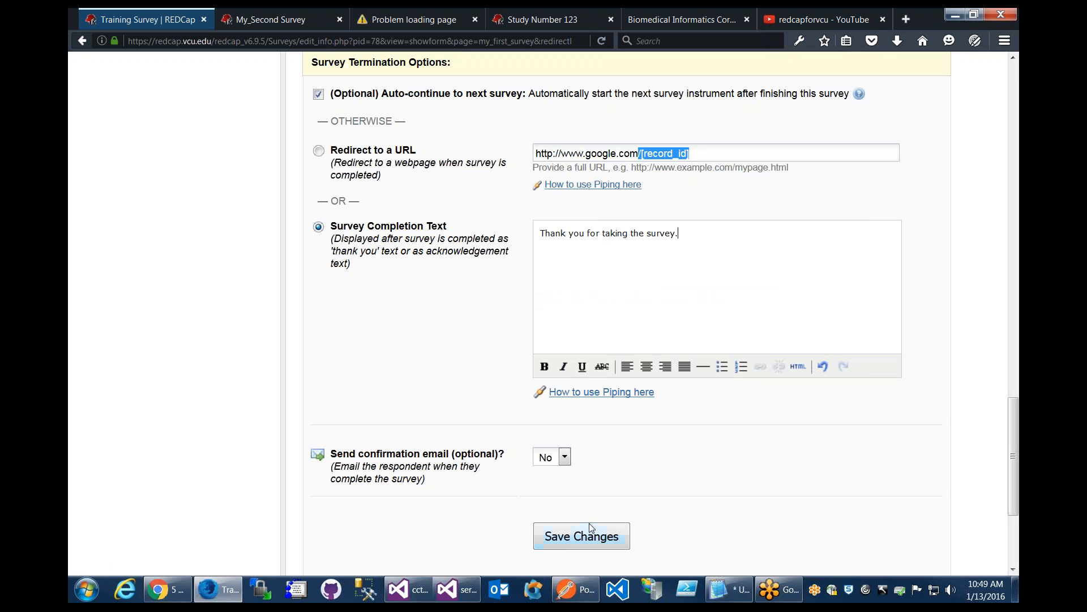
{"action": "left_click", "coordinate": [585, 538]}
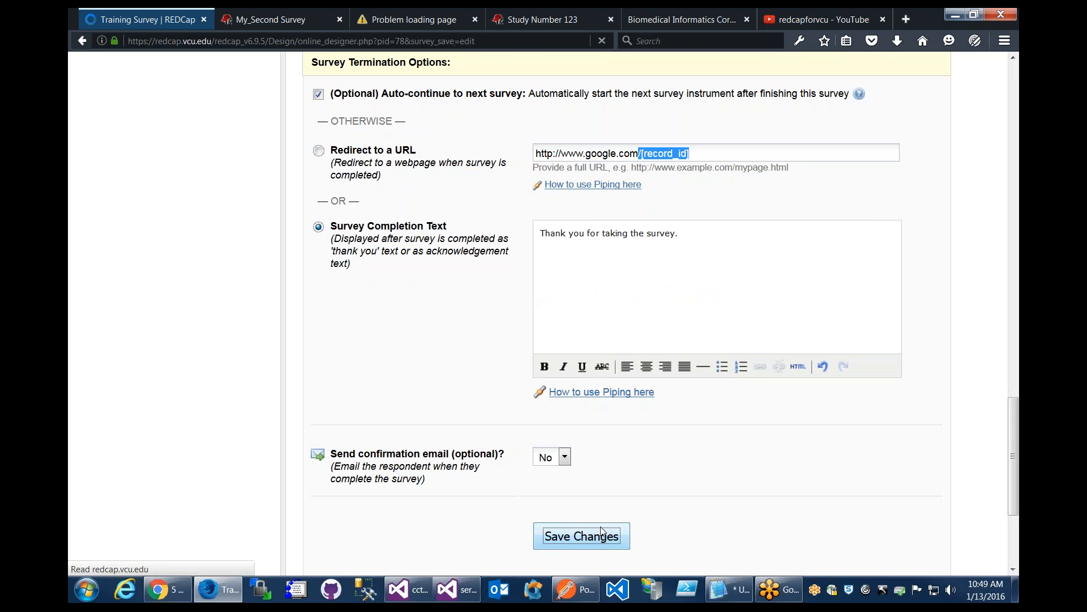
Step: Open a fresh copy of the public My First Survey from Manage Survey Participants and go to its Subject ID field
{"action": "left_click", "coordinate": [270, 19]}
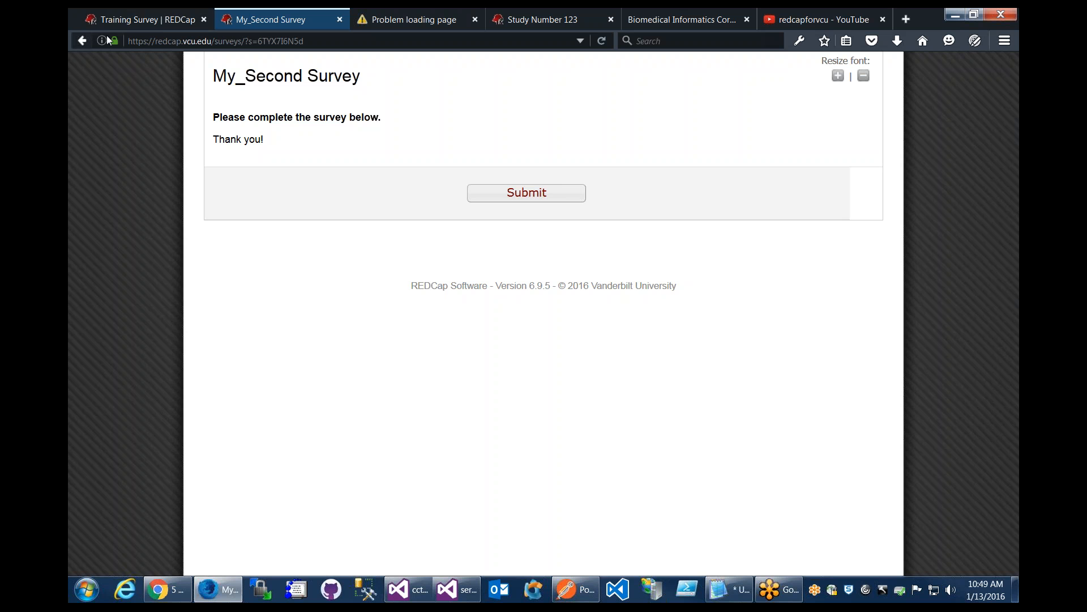
{"action": "left_click", "coordinate": [158, 23]}
{"action": "left_click", "coordinate": [166, 248]}
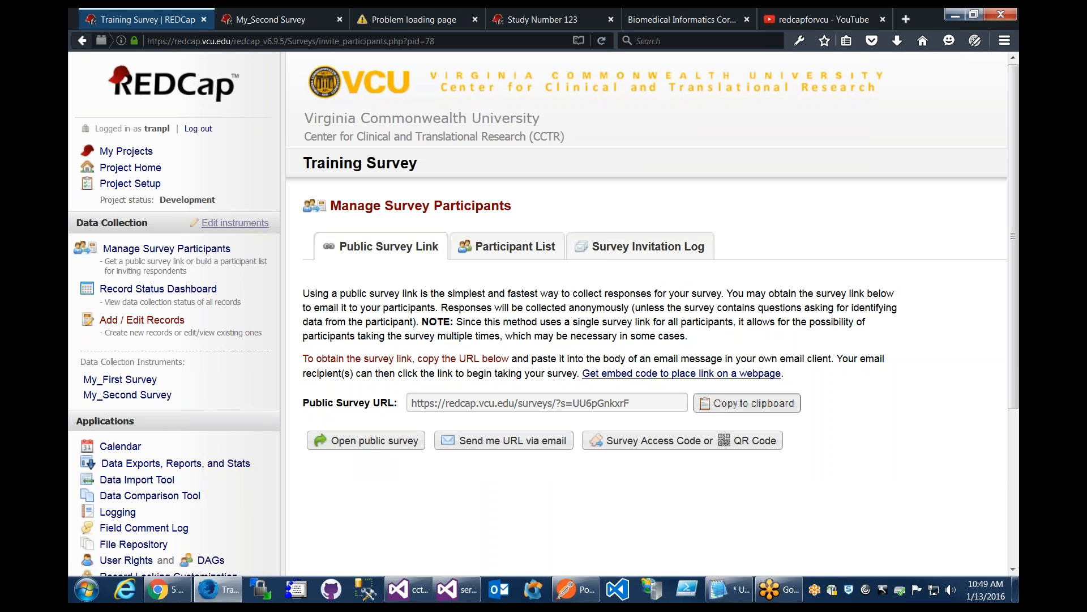
{"action": "left_click", "coordinate": [404, 441]}
{"action": "left_click", "coordinate": [670, 191]}
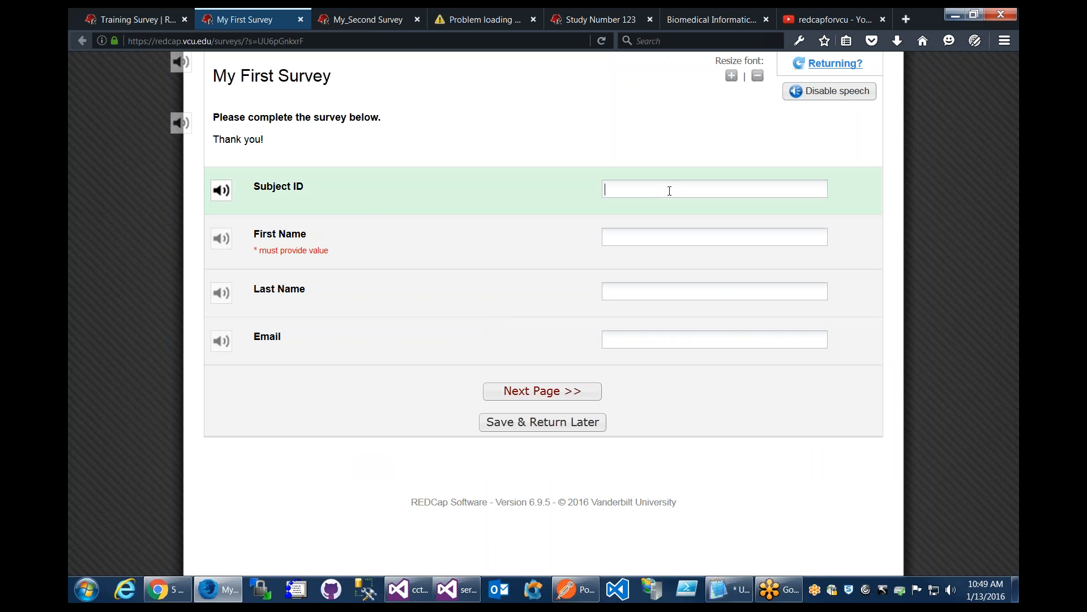
Step: Go back to the project's Online Designer through Project Setup and open My_First Survey's survey settings
{"action": "left_click", "coordinate": [160, 23]}
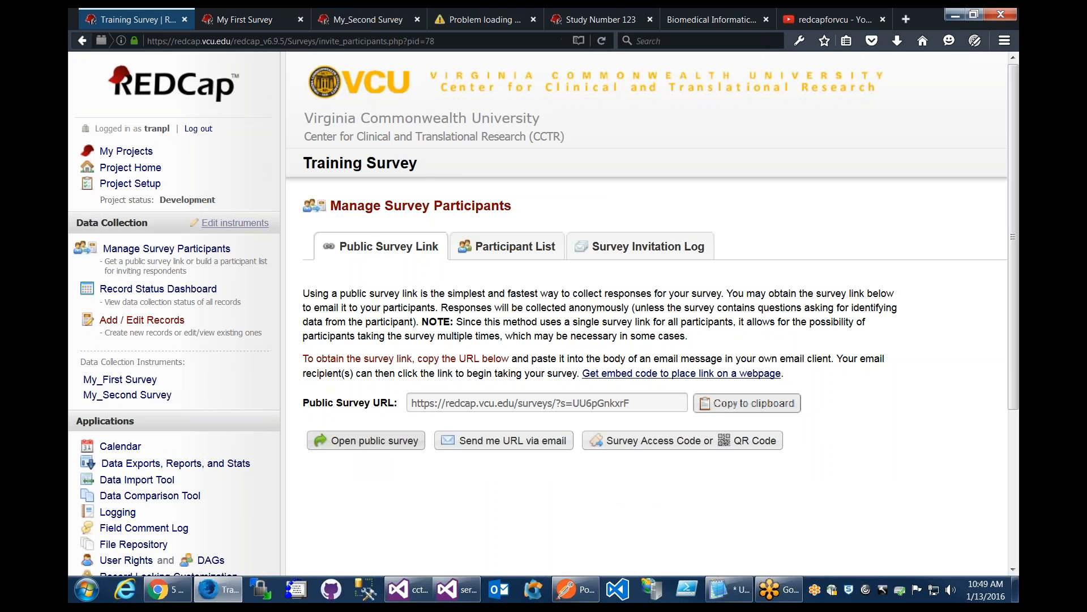
{"action": "left_click", "coordinate": [131, 183]}
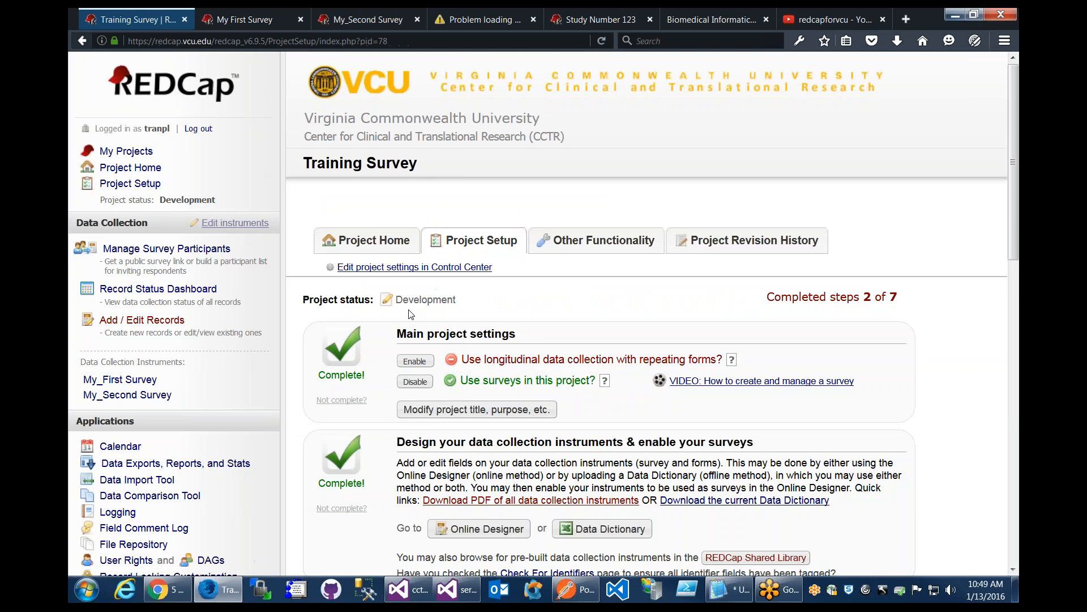
{"action": "scroll", "coordinate": [415, 315], "scroll_direction": "down", "scroll_amount": 1}
{"action": "scroll", "coordinate": [415, 315], "scroll_direction": "down", "scroll_amount": 15}
{"action": "left_click", "coordinate": [504, 145]}
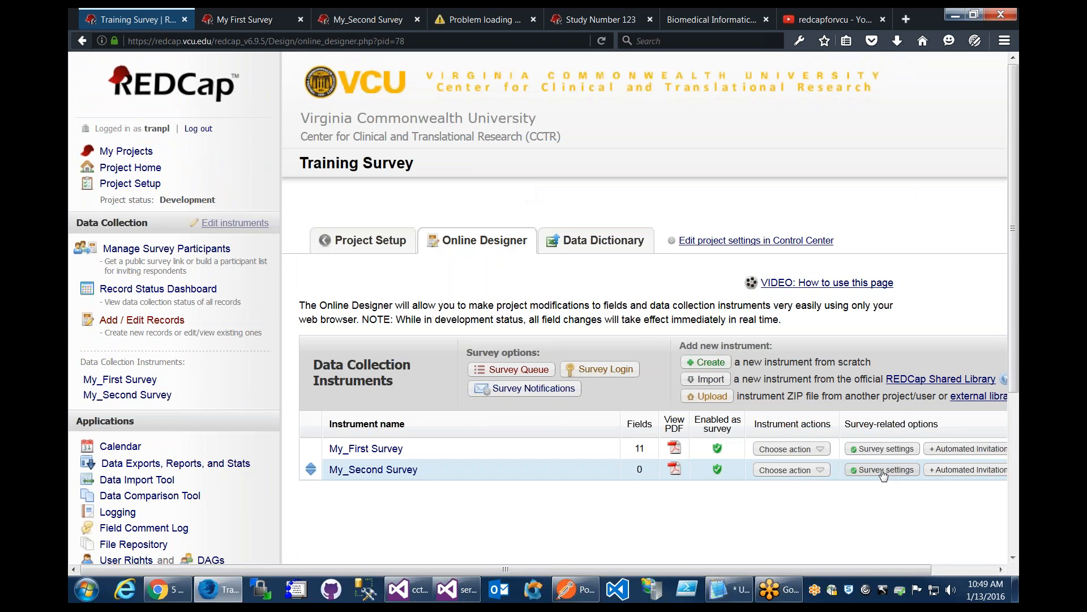
{"action": "left_click", "coordinate": [886, 448]}
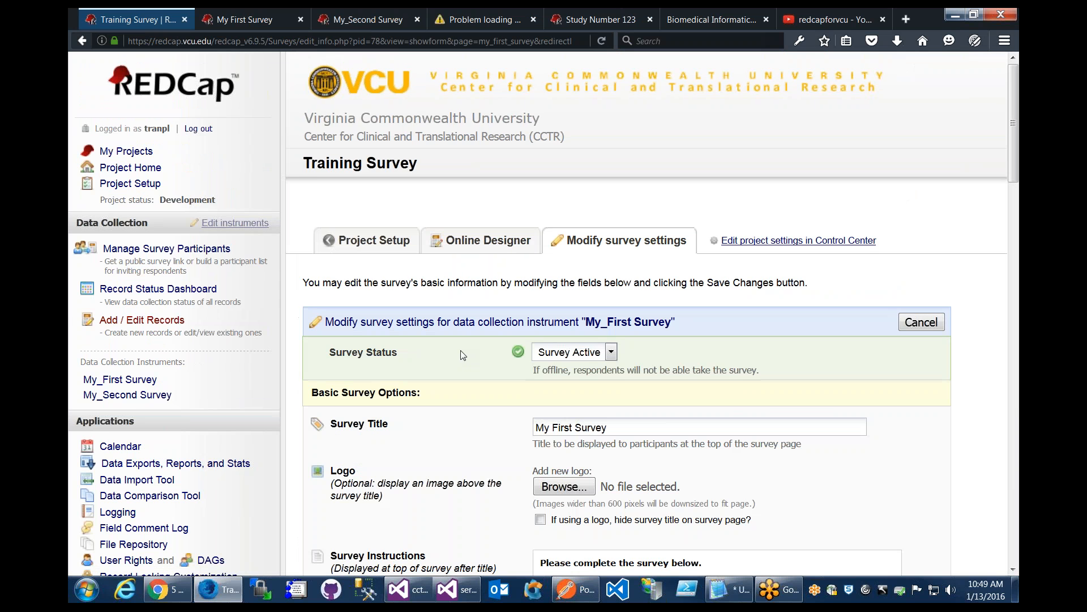
Step: Turn off Auto-continue to next survey in My_First Survey's Survey Termination Options and save the changes
{"action": "scroll", "coordinate": [464, 355], "scroll_direction": "down", "scroll_amount": 4}
{"action": "scroll", "coordinate": [463, 355], "scroll_direction": "down", "scroll_amount": 10}
{"action": "scroll", "coordinate": [661, 313], "scroll_direction": "down", "scroll_amount": 3}
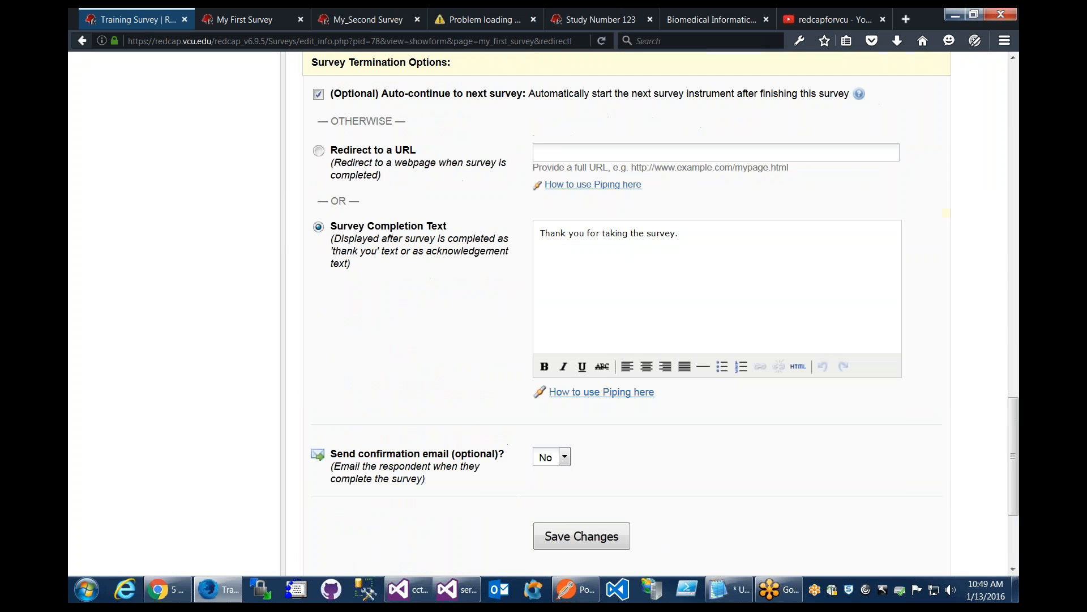
{"action": "left_click", "coordinate": [319, 95]}
{"action": "left_click", "coordinate": [570, 537]}
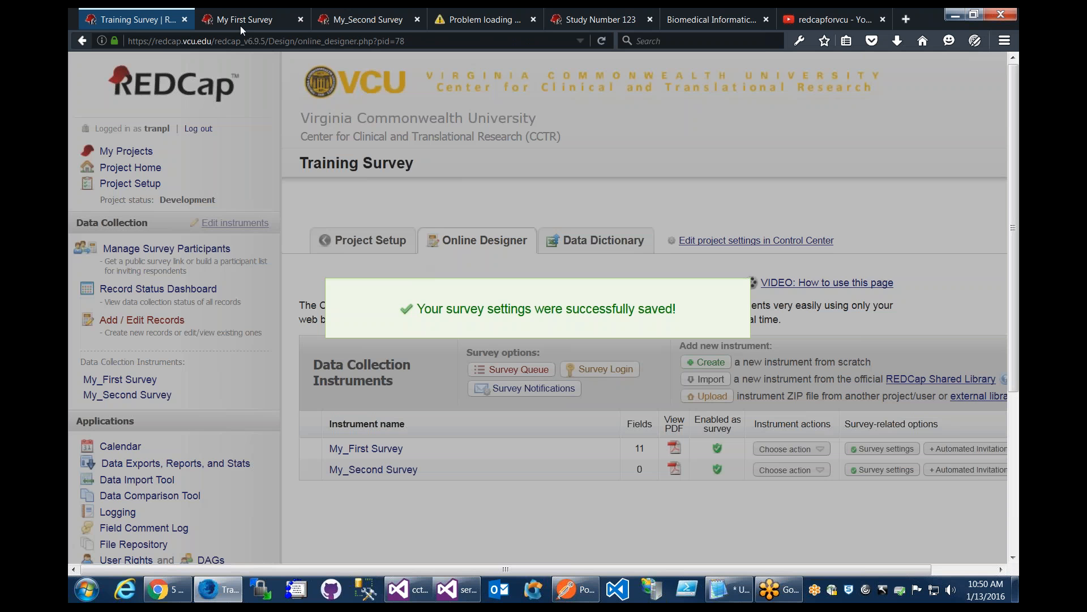
Step: Enter a first name on the public My First Survey, submit the response through Section 2, and read the completion text
{"action": "left_click", "coordinate": [240, 20]}
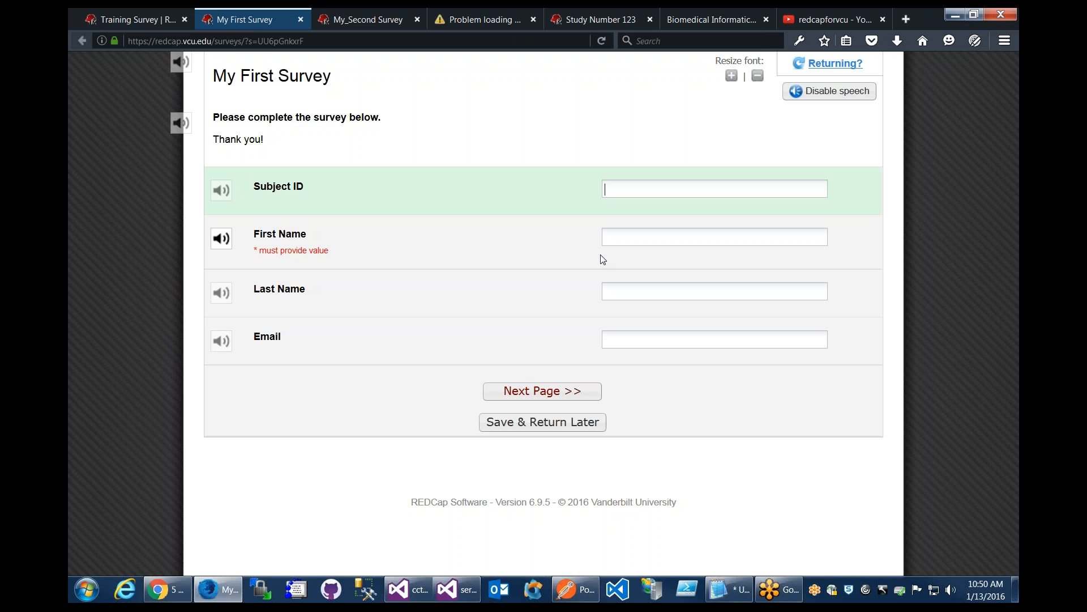
{"action": "key", "text": "Tab"}
{"action": "type", "text": "Mike"}
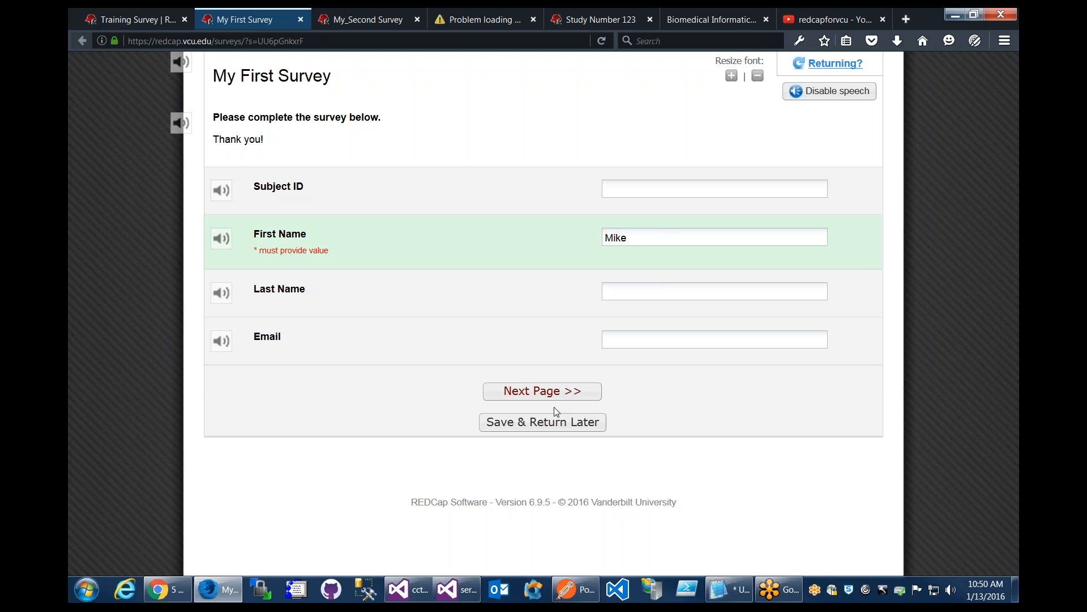
{"action": "left_click", "coordinate": [555, 398]}
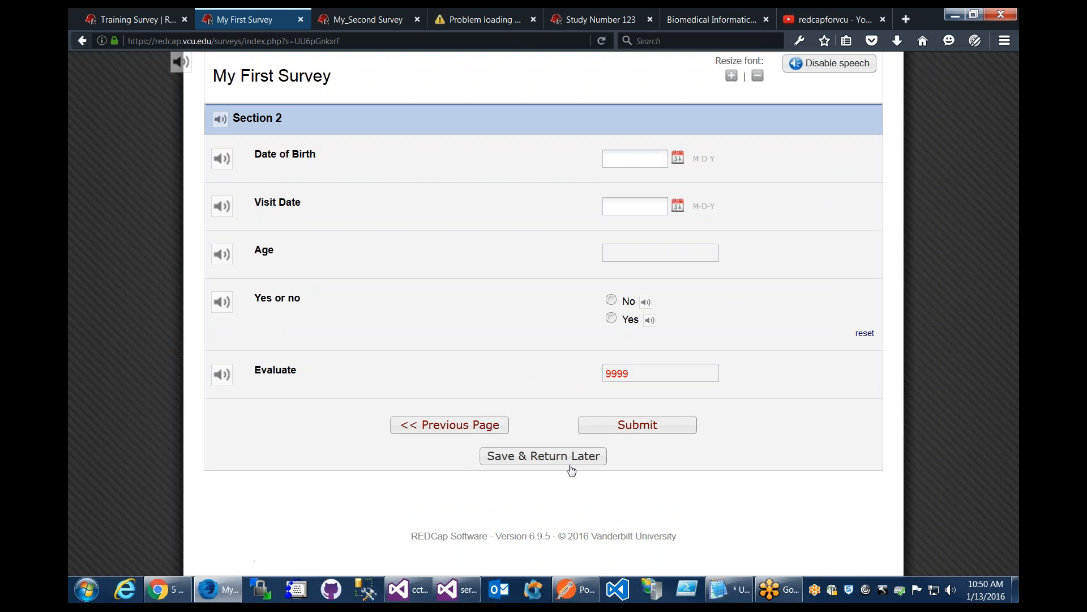
{"action": "left_click", "coordinate": [638, 434]}
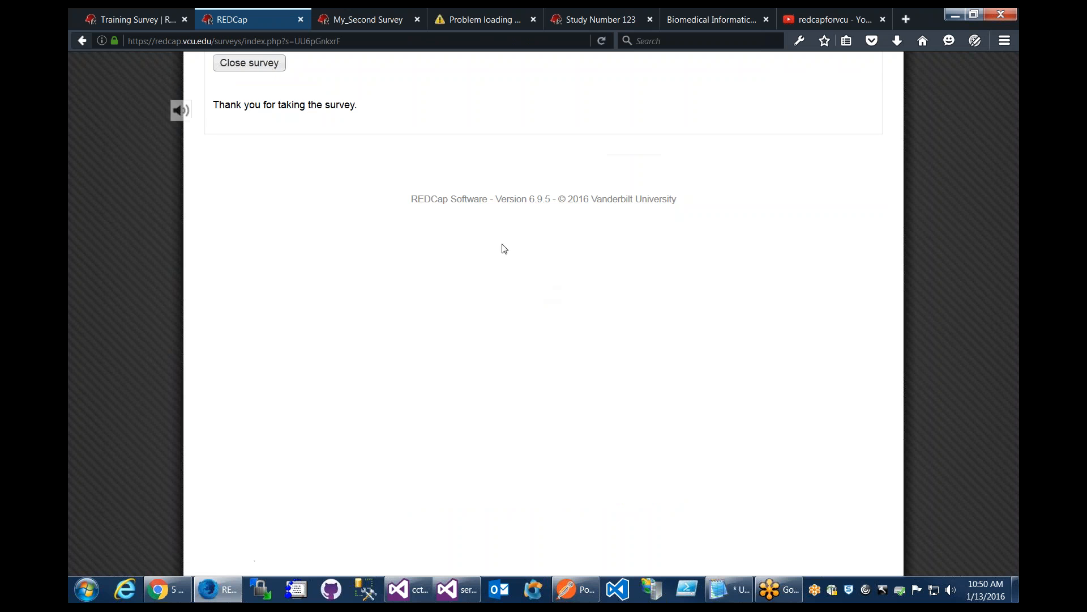
{"action": "left_click_drag", "start_coordinate": [213, 104], "coordinate": [359, 113]}
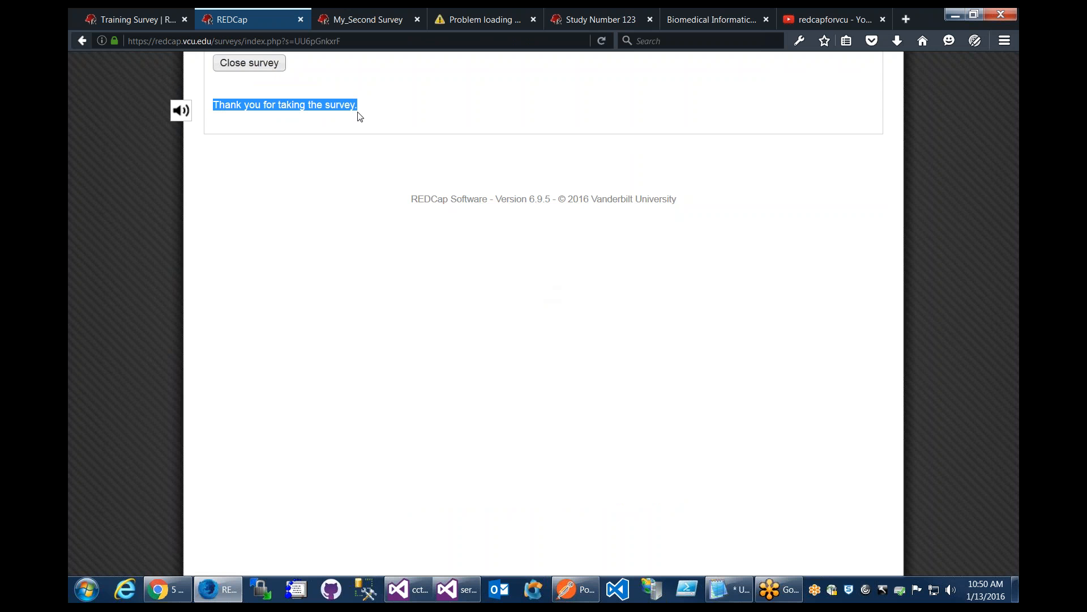
{"action": "left_click", "coordinate": [368, 107]}
Step: Reopen My_First Survey's survey settings from the Online Designer and review its Survey Termination Options
{"action": "left_click", "coordinate": [130, 19]}
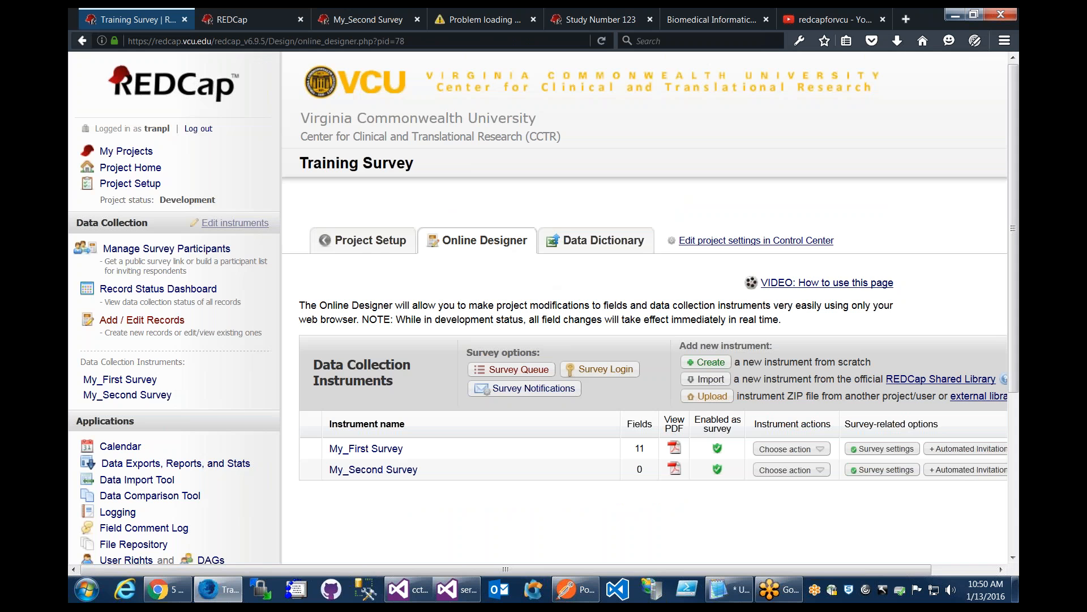
{"action": "left_click", "coordinate": [882, 449]}
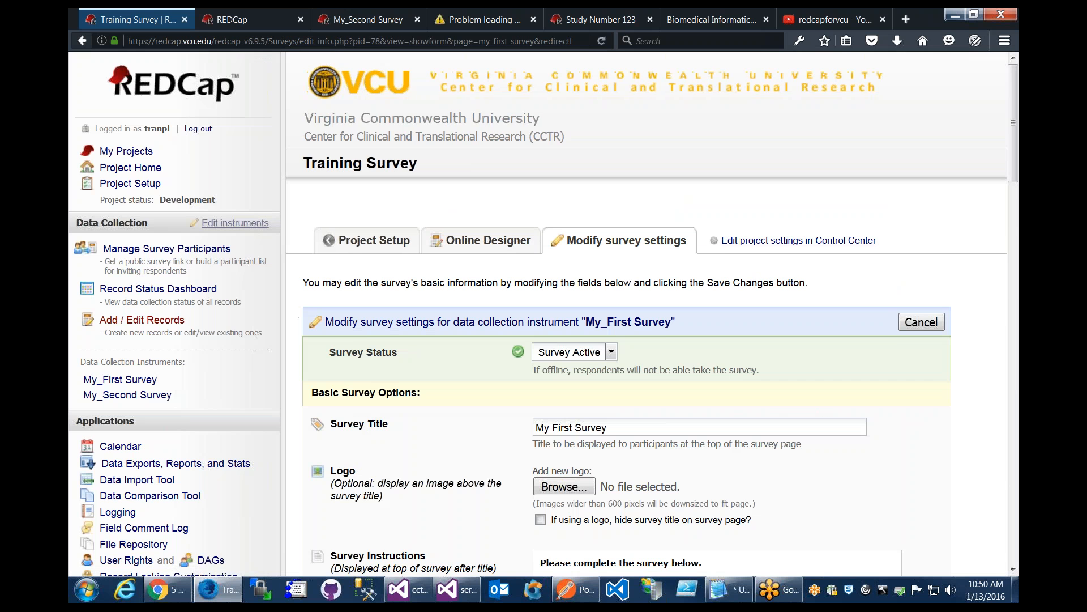
{"action": "scroll", "coordinate": [575, 362], "scroll_direction": "down", "scroll_amount": 20}
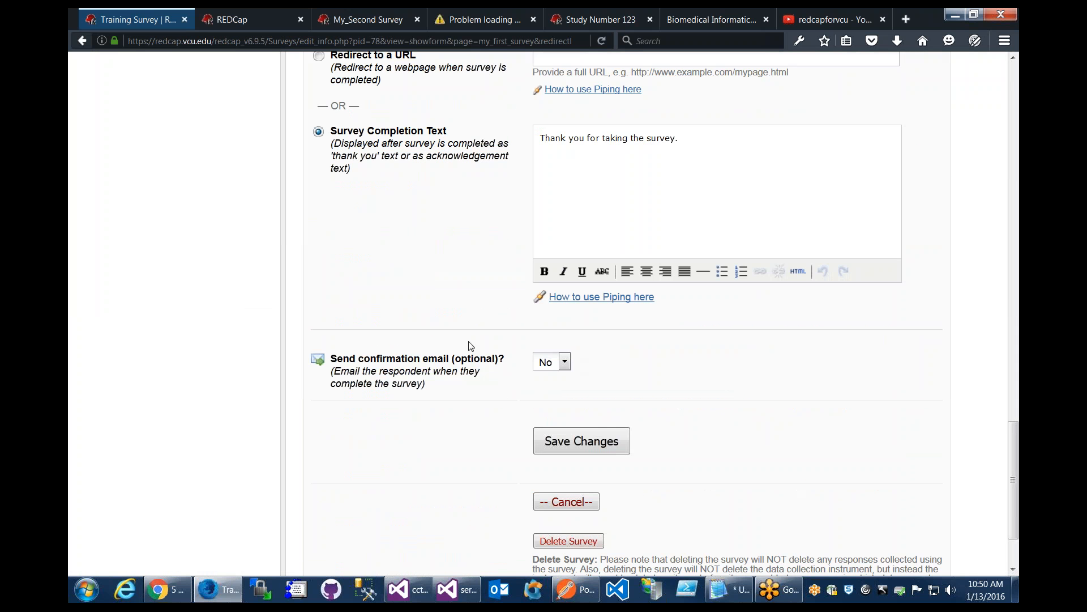
{"action": "scroll", "coordinate": [304, 393], "scroll_direction": "up", "scroll_amount": 2}
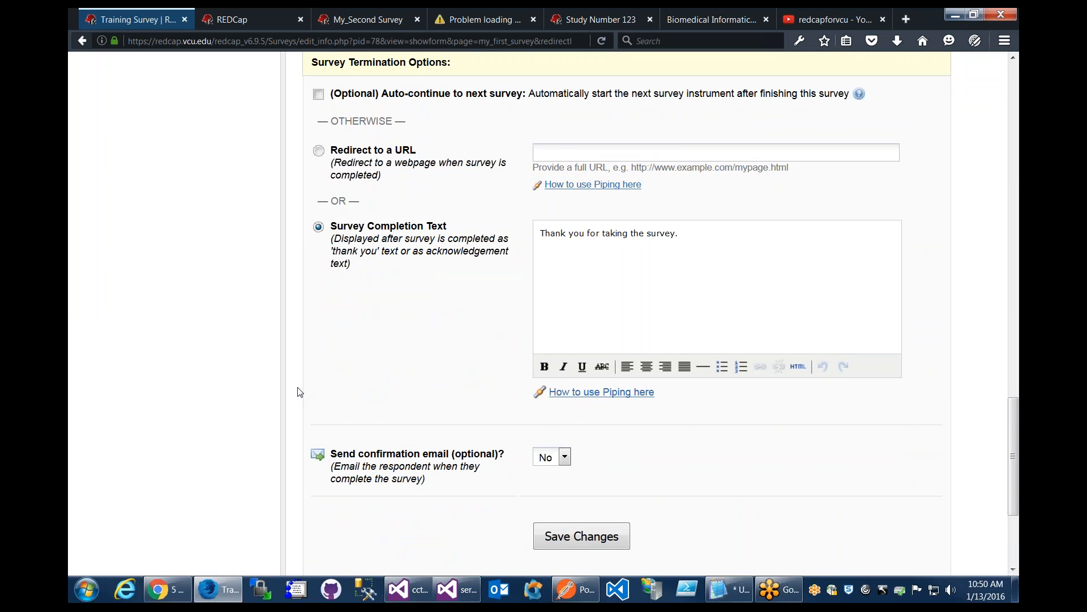
{"action": "scroll", "coordinate": [294, 392], "scroll_direction": "down", "scroll_amount": 2}
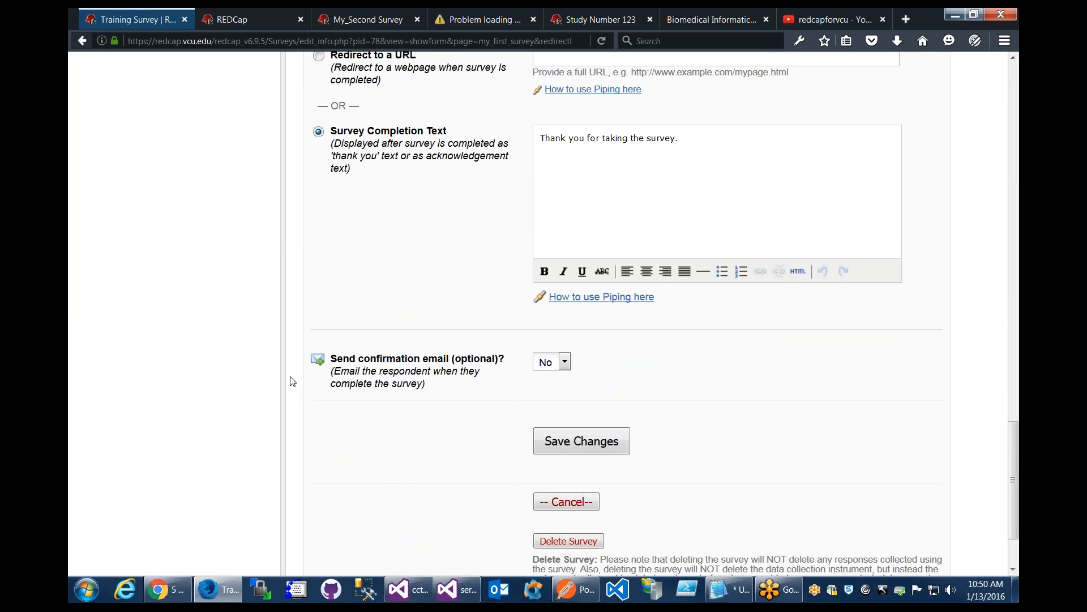
{"action": "scroll", "coordinate": [293, 381], "scroll_direction": "up", "scroll_amount": 2}
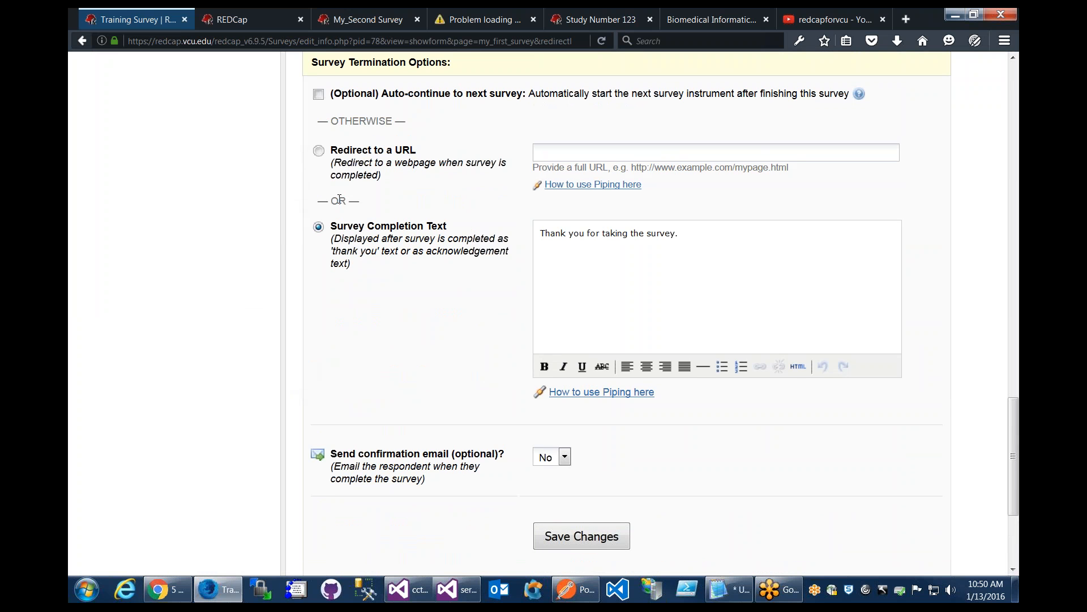
{"action": "scroll", "coordinate": [294, 192], "scroll_direction": "up", "scroll_amount": 2}
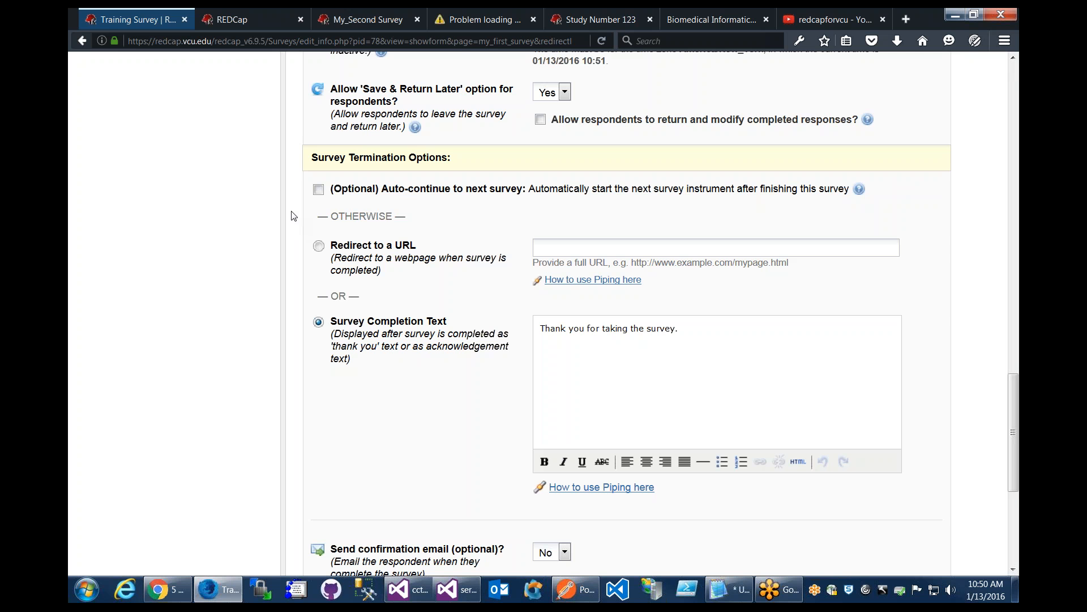
{"action": "scroll", "coordinate": [292, 215], "scroll_direction": "down", "scroll_amount": 5}
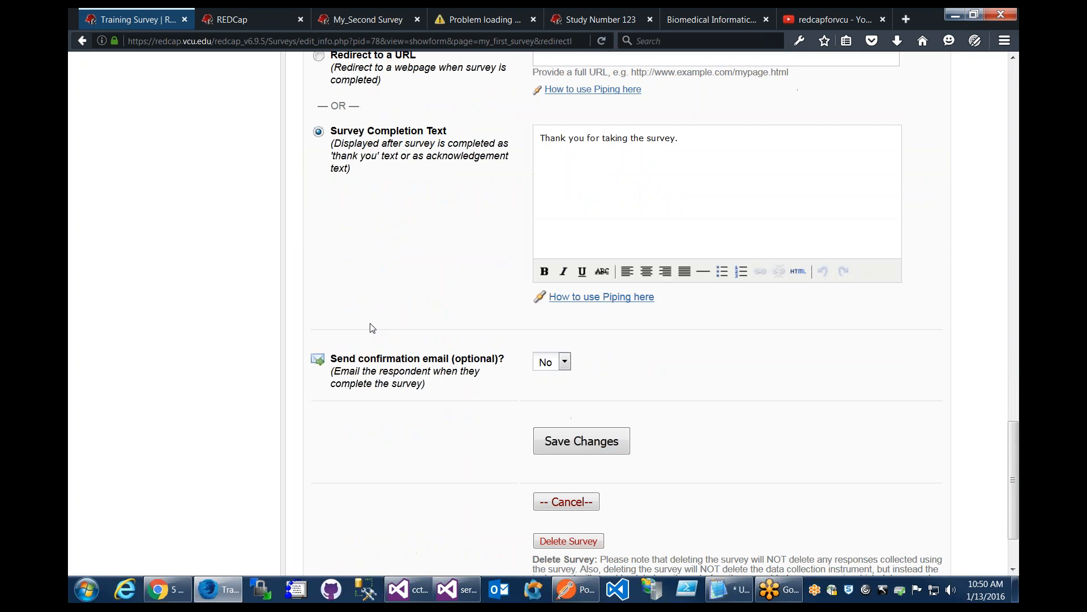
Step: Set Send confirmation email to Yes for My_First Survey, then view and close the piping help for the email
{"action": "left_click", "coordinate": [564, 362]}
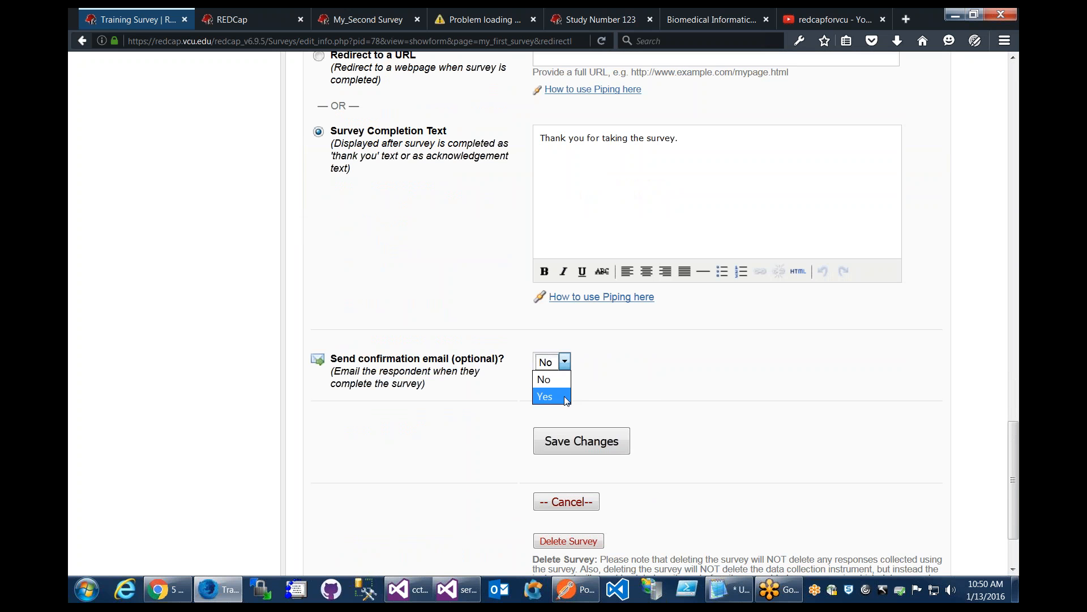
{"action": "left_click", "coordinate": [566, 396]}
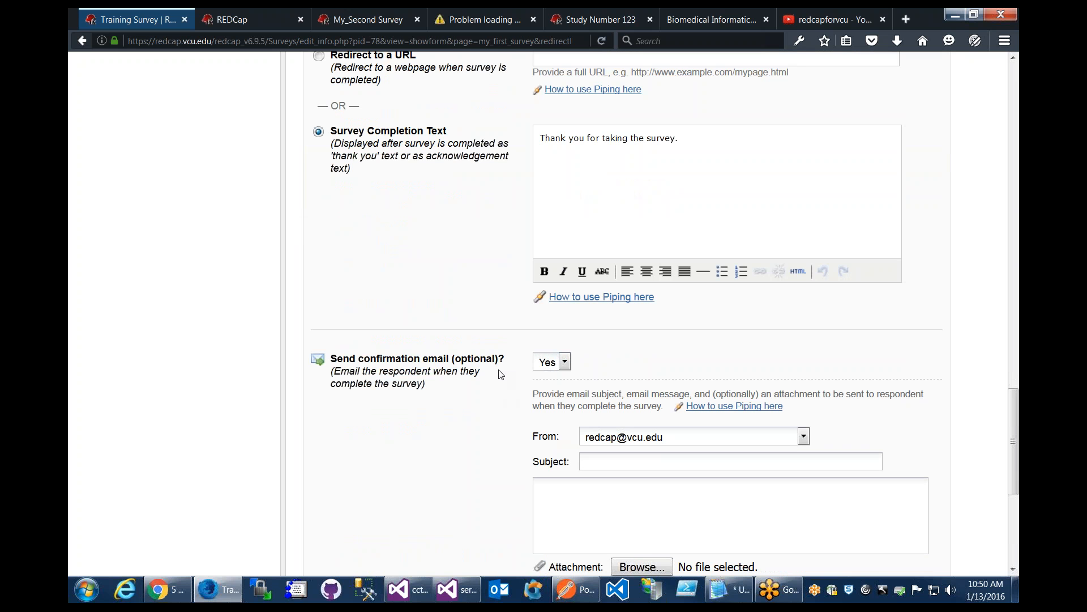
{"action": "scroll", "coordinate": [501, 374], "scroll_direction": "down", "scroll_amount": 3}
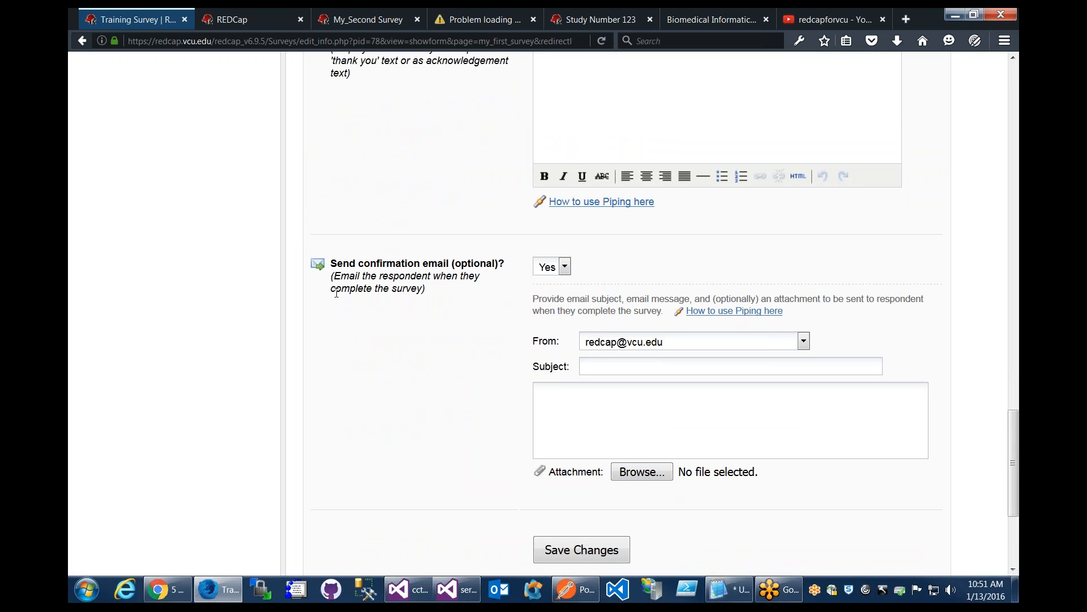
{"action": "left_click", "coordinate": [759, 314]}
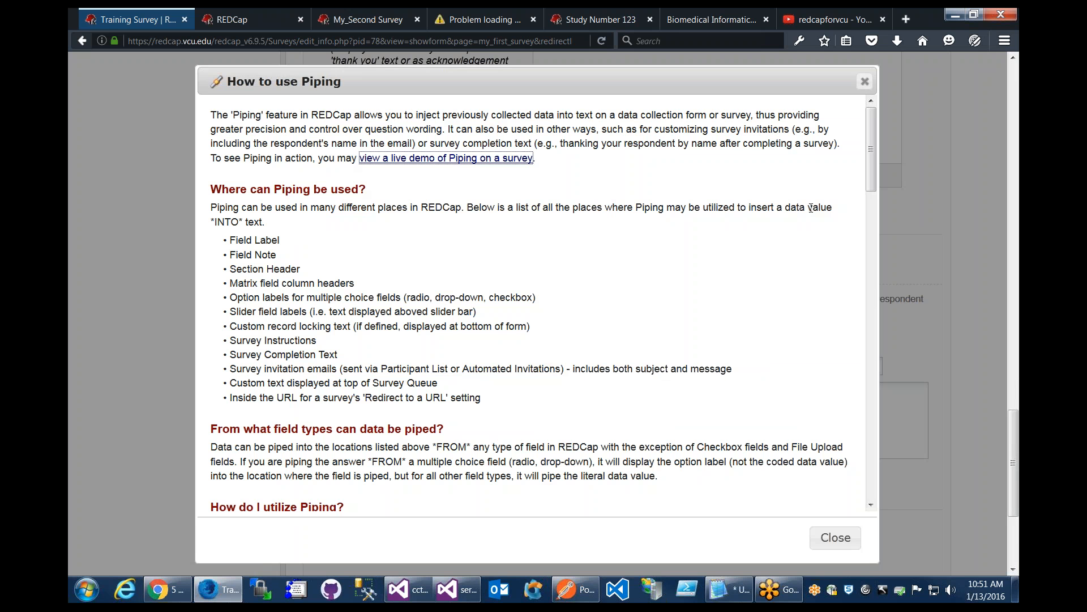
{"action": "left_click", "coordinate": [865, 81]}
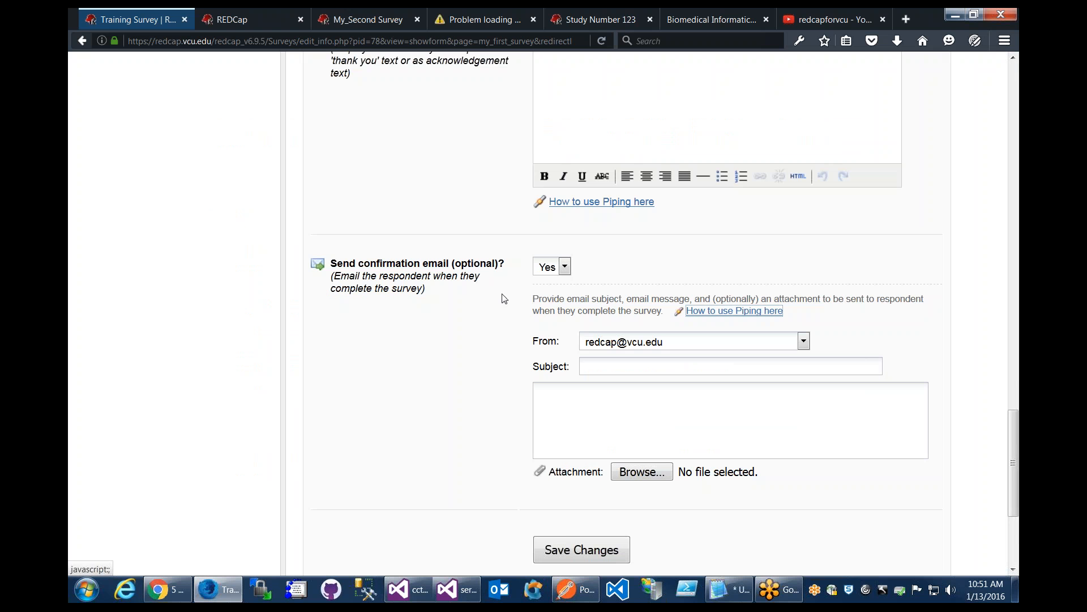
Step: Delete the survey of the My_First Survey instrument from its survey settings and confirm the deletion
{"action": "scroll", "coordinate": [466, 328], "scroll_direction": "down", "scroll_amount": 3}
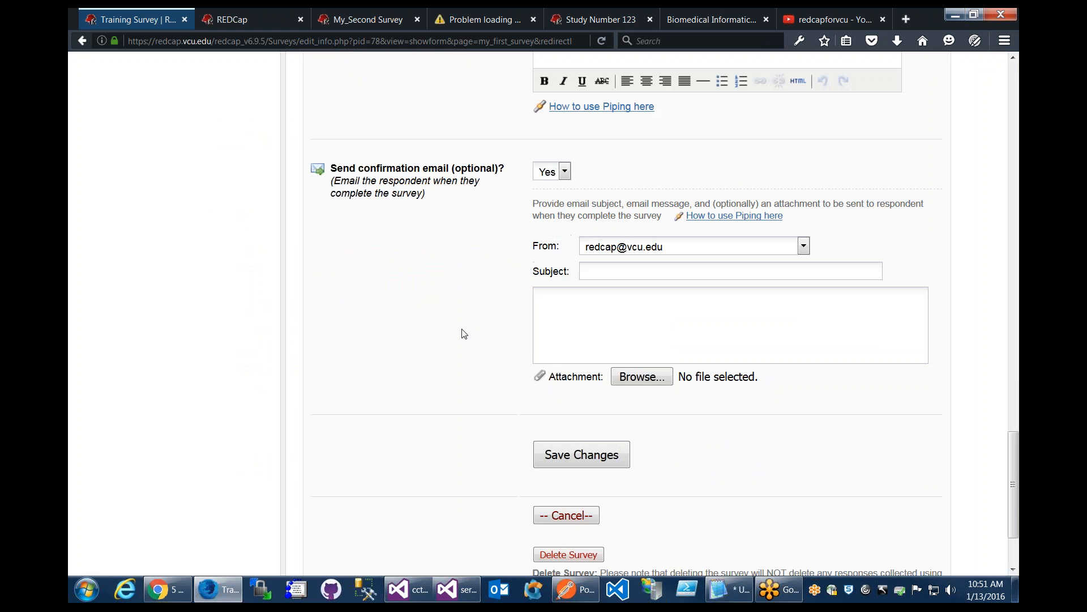
{"action": "scroll", "coordinate": [464, 334], "scroll_direction": "down", "scroll_amount": 3}
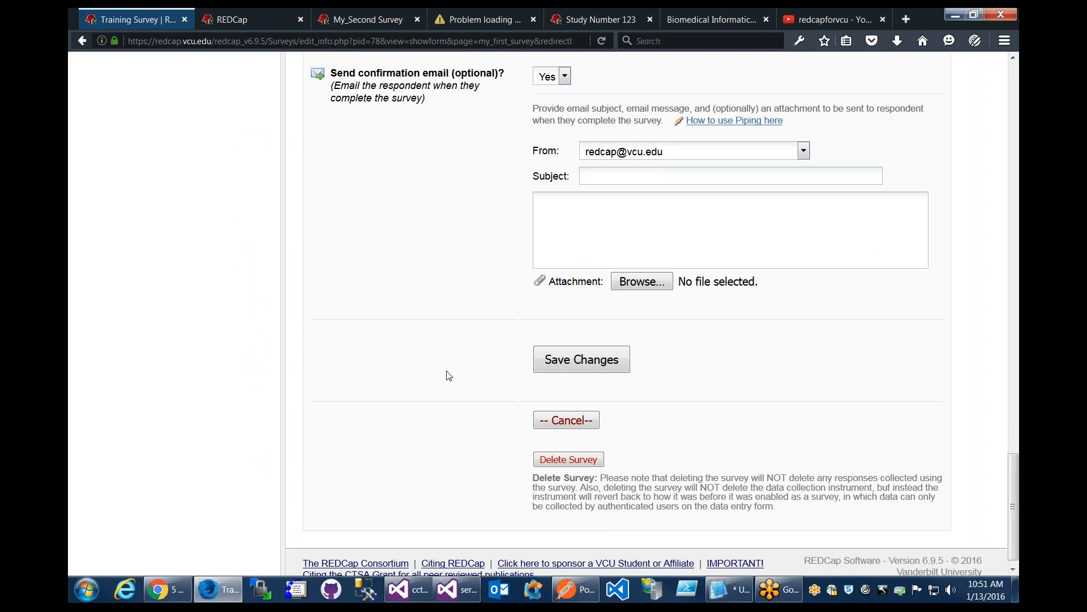
{"action": "scroll", "coordinate": [450, 367], "scroll_direction": "up", "scroll_amount": 2}
{"action": "scroll", "coordinate": [450, 366], "scroll_direction": "down", "scroll_amount": 2}
{"action": "left_click", "coordinate": [582, 464]}
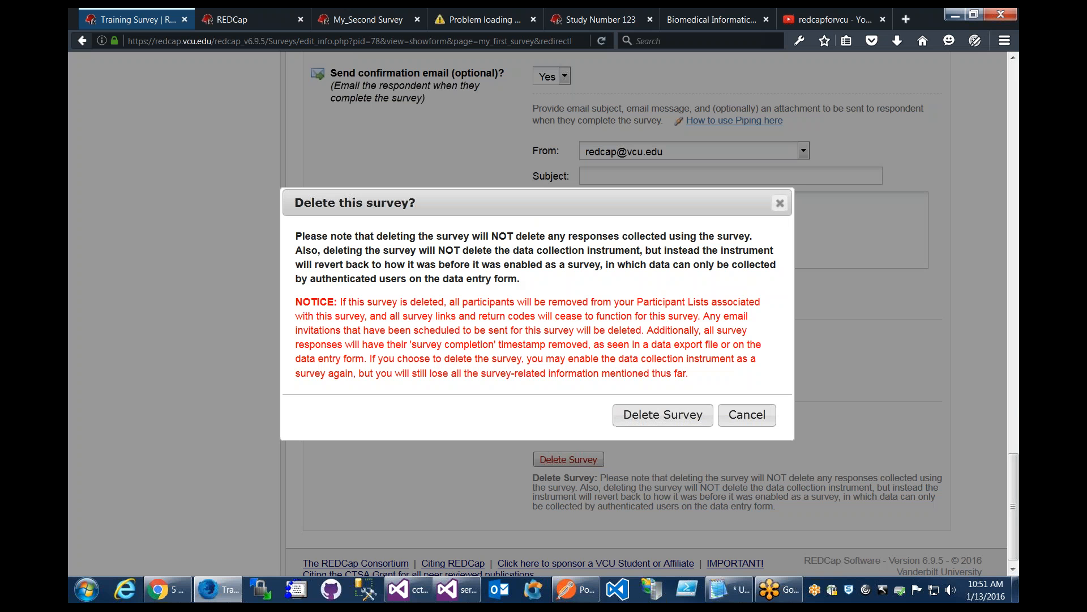
{"action": "left_click", "coordinate": [666, 418]}
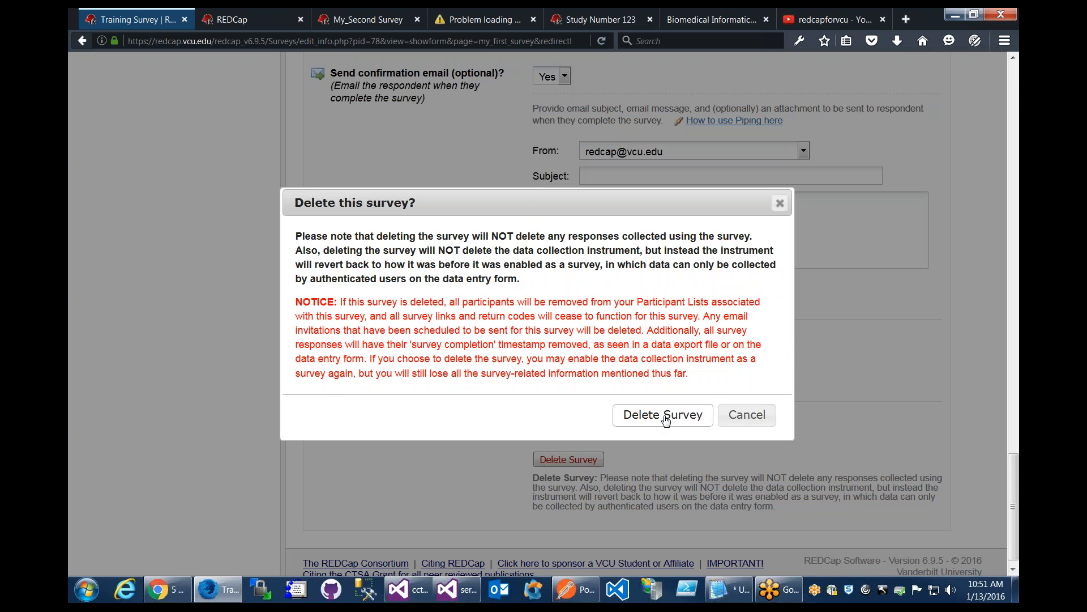
{"action": "left_click", "coordinate": [707, 358]}
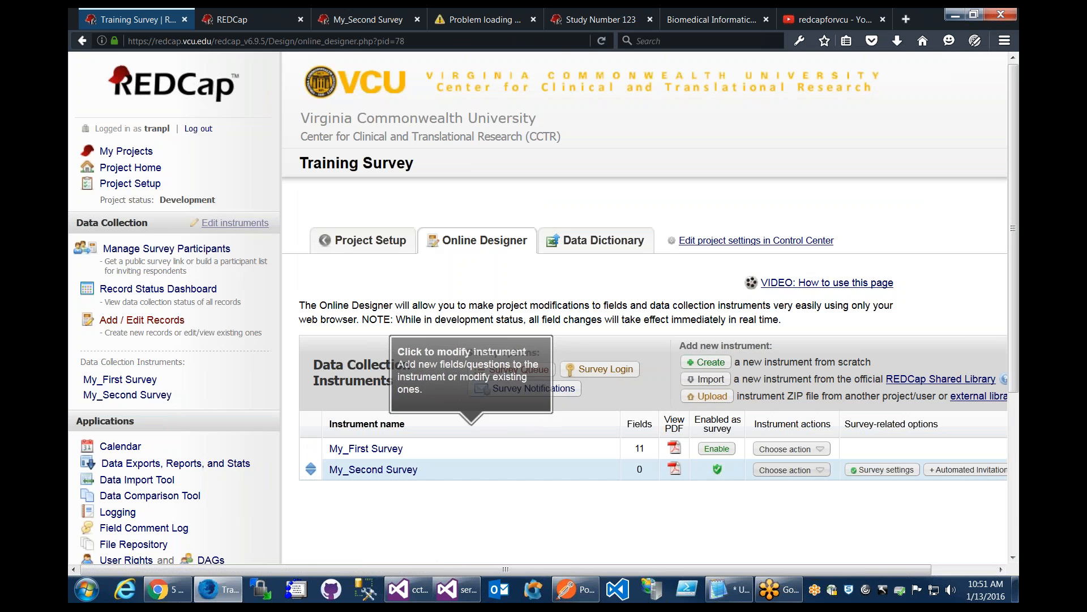
Step: Open My_Second Survey's survey settings, delete its survey and confirm the deletion
{"action": "left_click", "coordinate": [887, 471]}
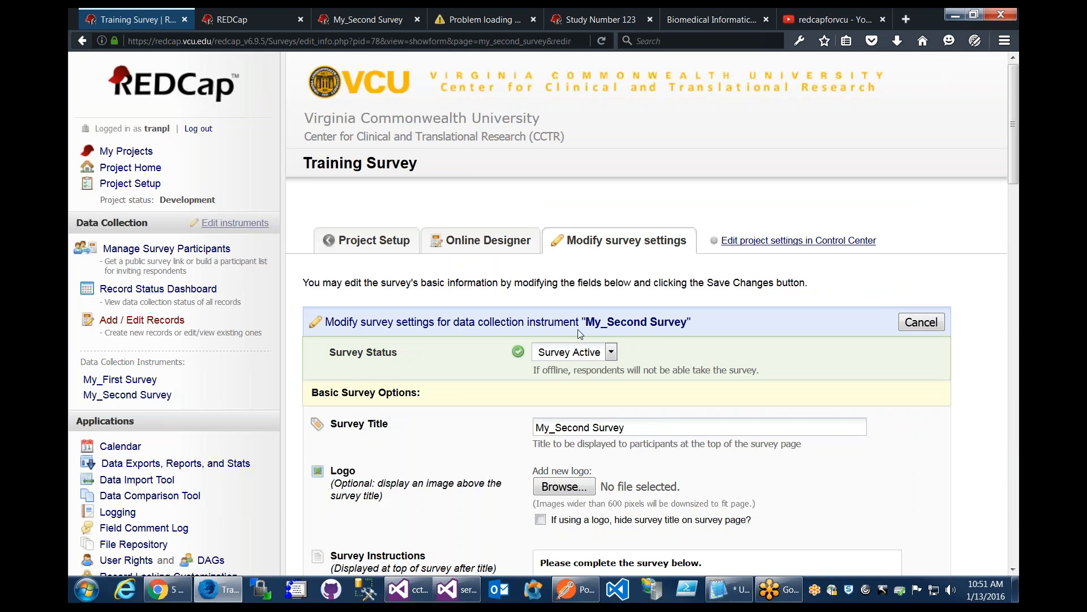
{"action": "scroll", "coordinate": [577, 328], "scroll_direction": "down", "scroll_amount": 20}
{"action": "left_click", "coordinate": [585, 445]}
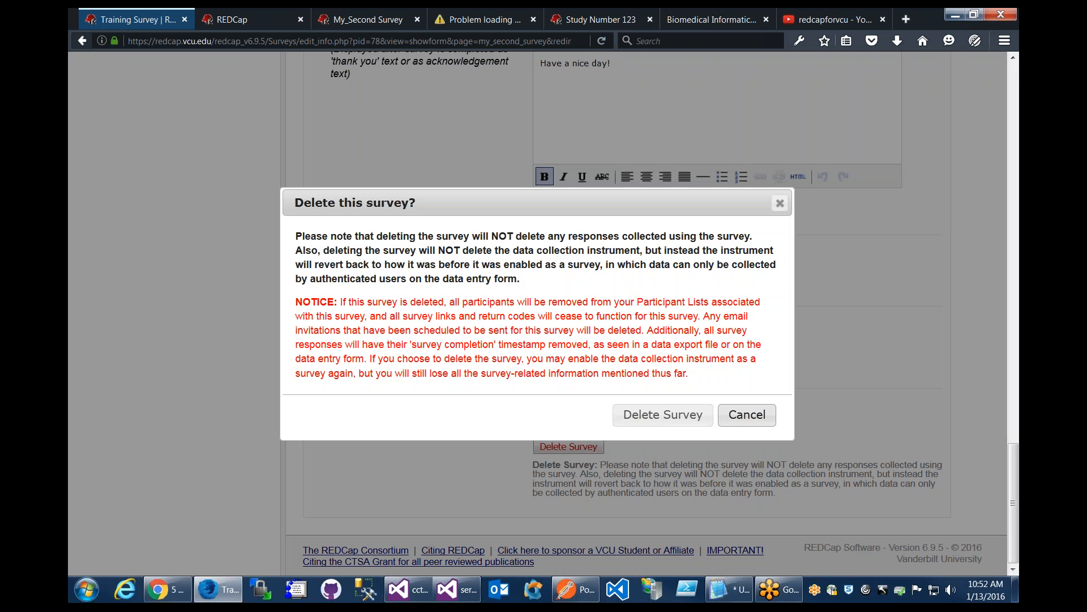
{"action": "left_click", "coordinate": [657, 414]}
{"action": "left_click", "coordinate": [687, 354]}
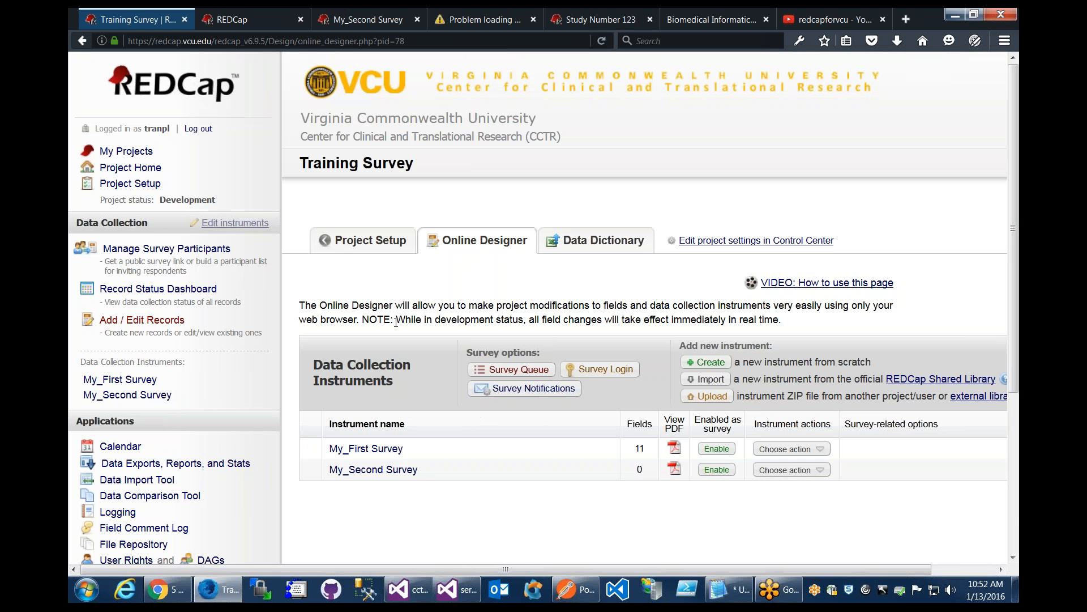
Step: Try twice to open Manage Survey Participants with no surveys enabled, dismissing the notice each time
{"action": "left_click", "coordinate": [170, 249]}
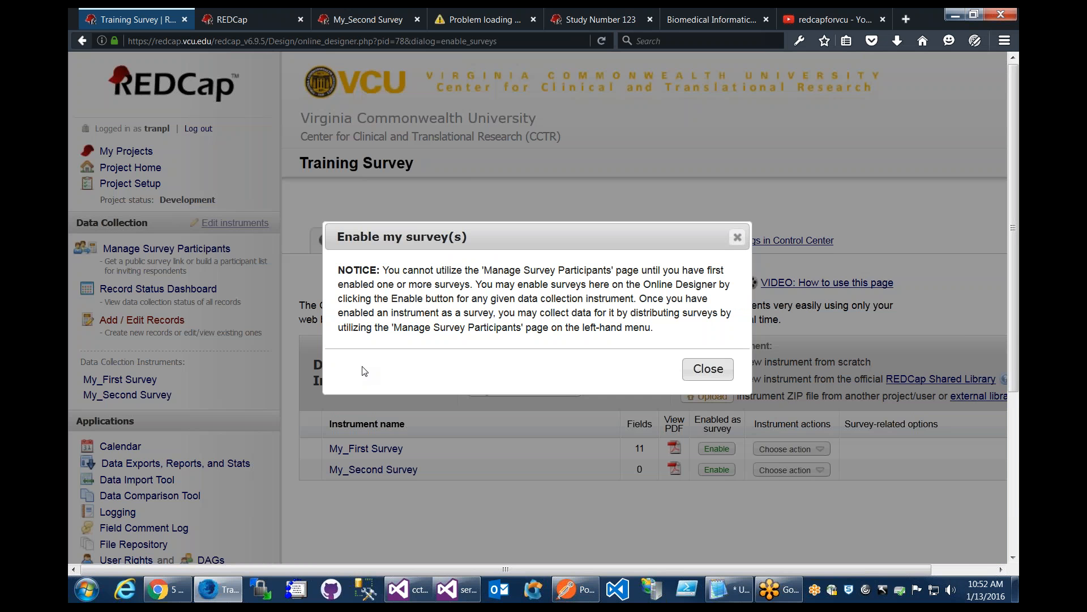
{"action": "left_click", "coordinate": [709, 372]}
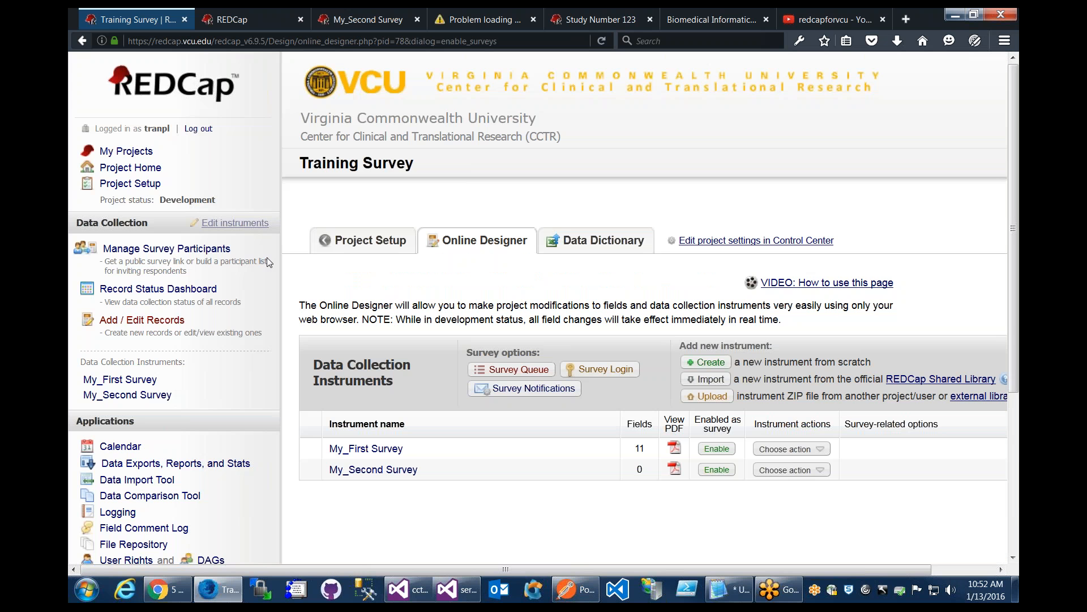
{"action": "left_click", "coordinate": [187, 251]}
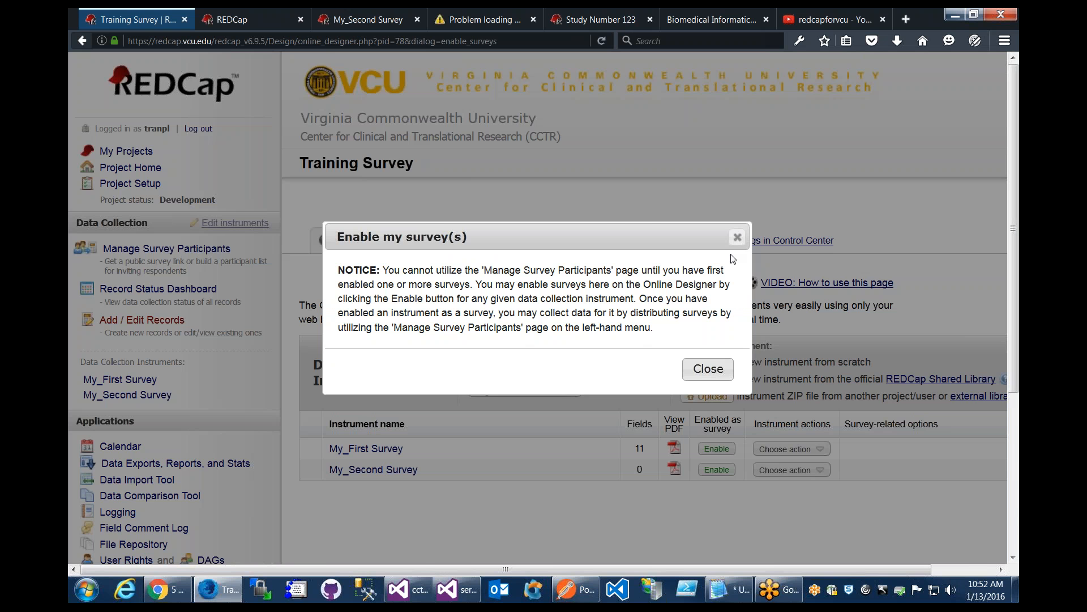
{"action": "left_click", "coordinate": [708, 369]}
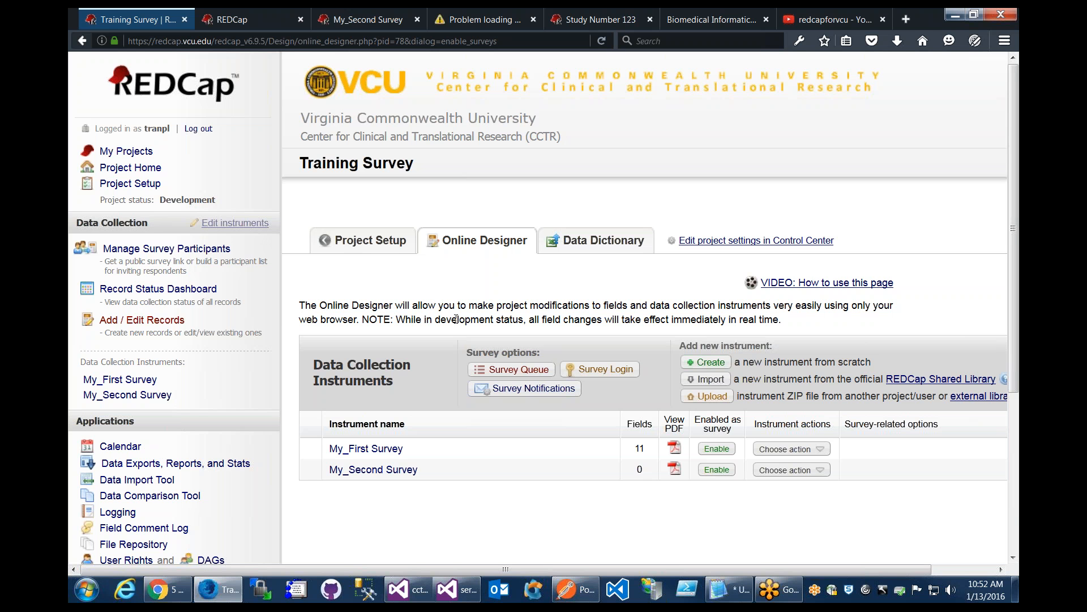
{"action": "double_click", "coordinate": [455, 319]}
{"action": "left_click", "coordinate": [456, 319]}
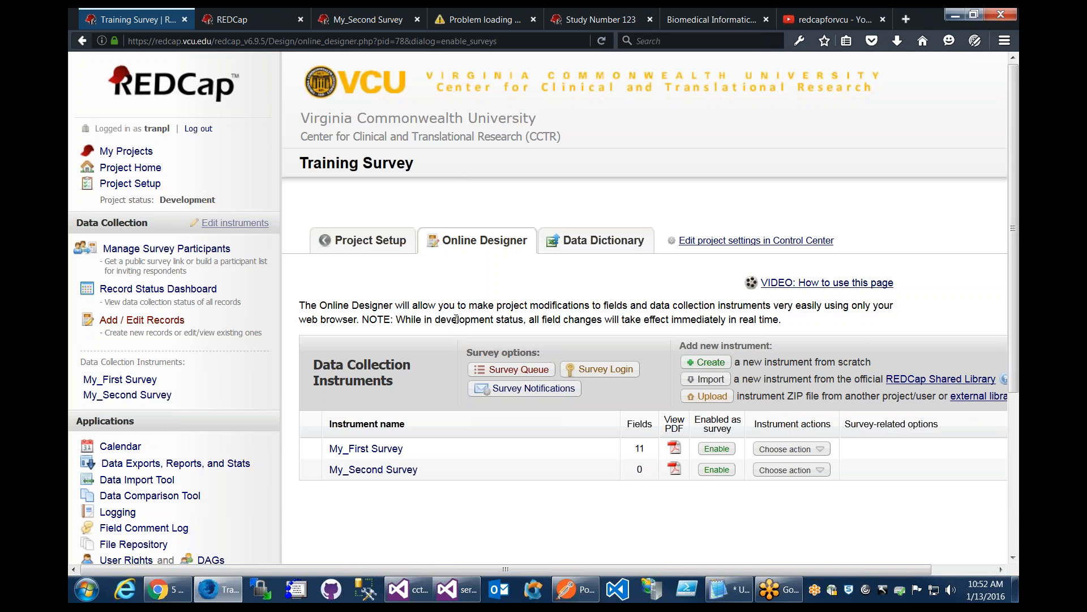